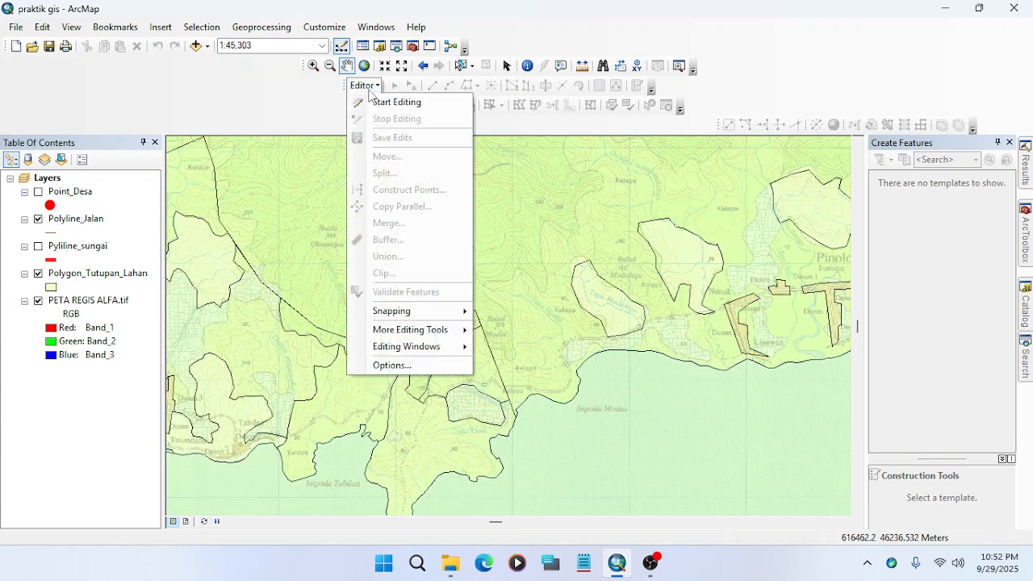
Start an edit session and select the large land-cover polygon covering the Bulud Modisi hills.
{"action": "left_click", "coordinate": [376, 100]}
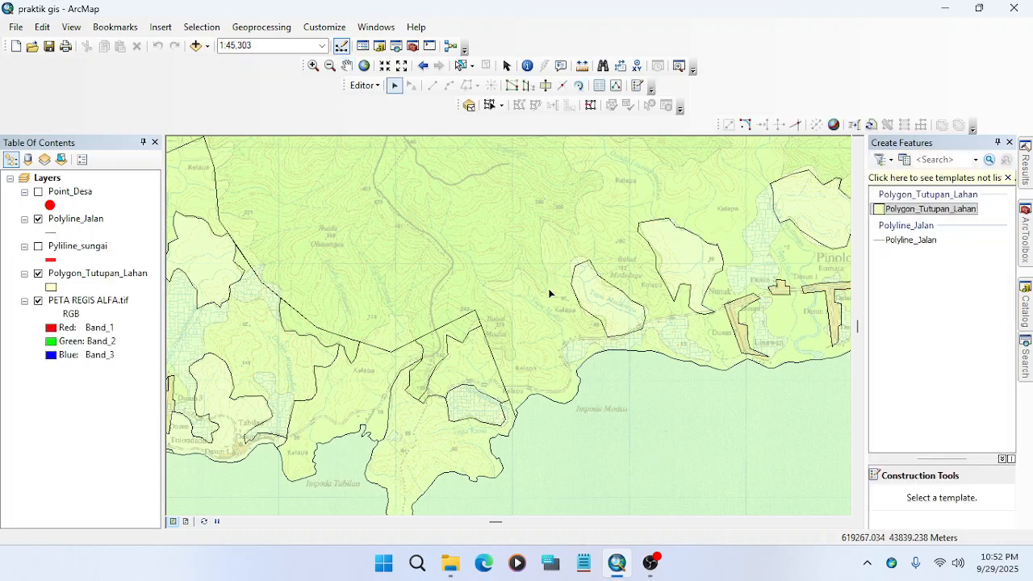
{"action": "scroll", "coordinate": [548, 327], "scroll_direction": "up", "scroll_amount": 2}
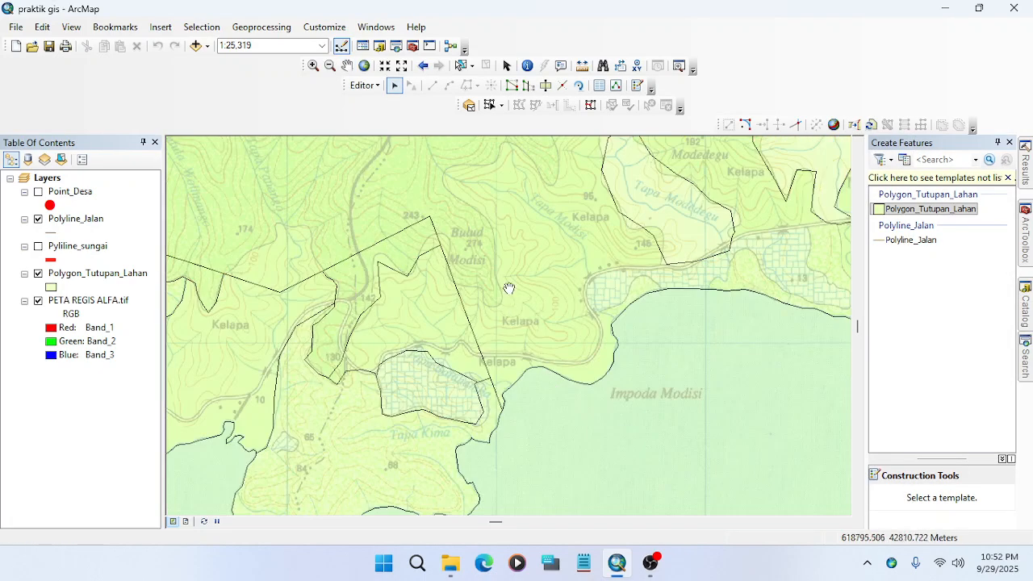
{"action": "left_click_drag", "start_coordinate": [512, 284], "coordinate": [487, 338]}
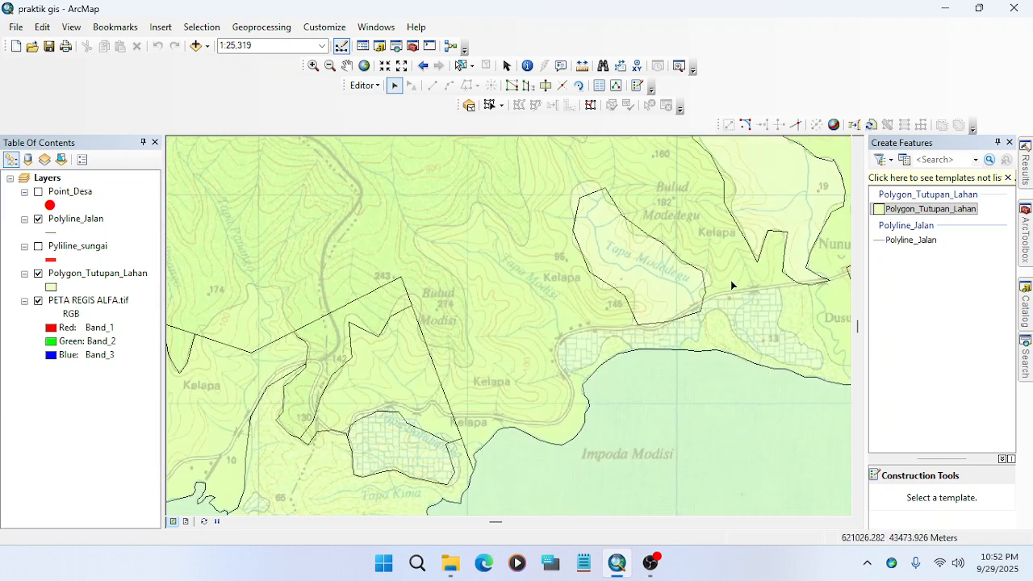
{"action": "left_click", "coordinate": [473, 289]}
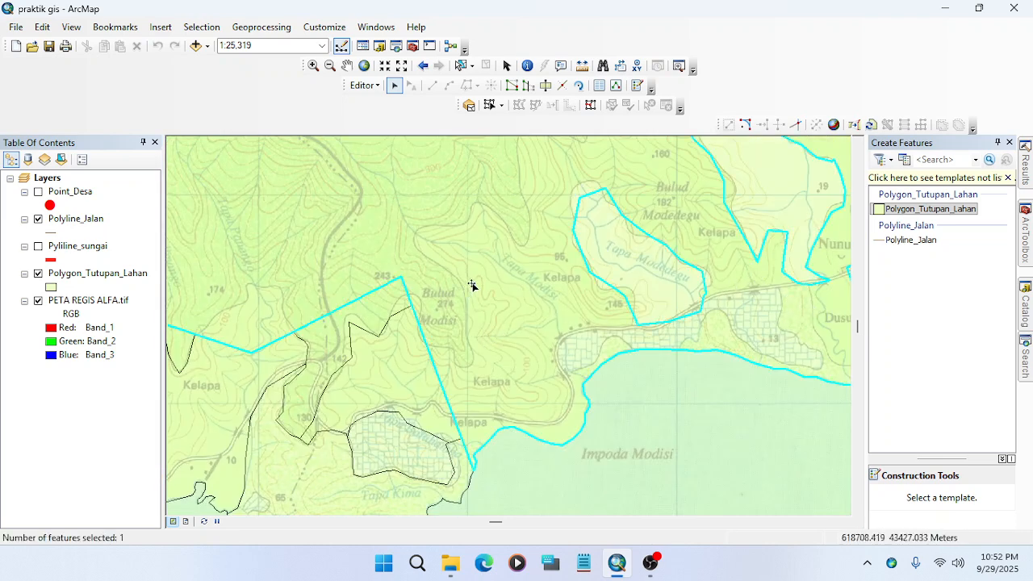
Reshape the selected polygon's straight edge south of Bulud Modisi, following the southern foot of the hill.
{"action": "left_click", "coordinate": [527, 86]}
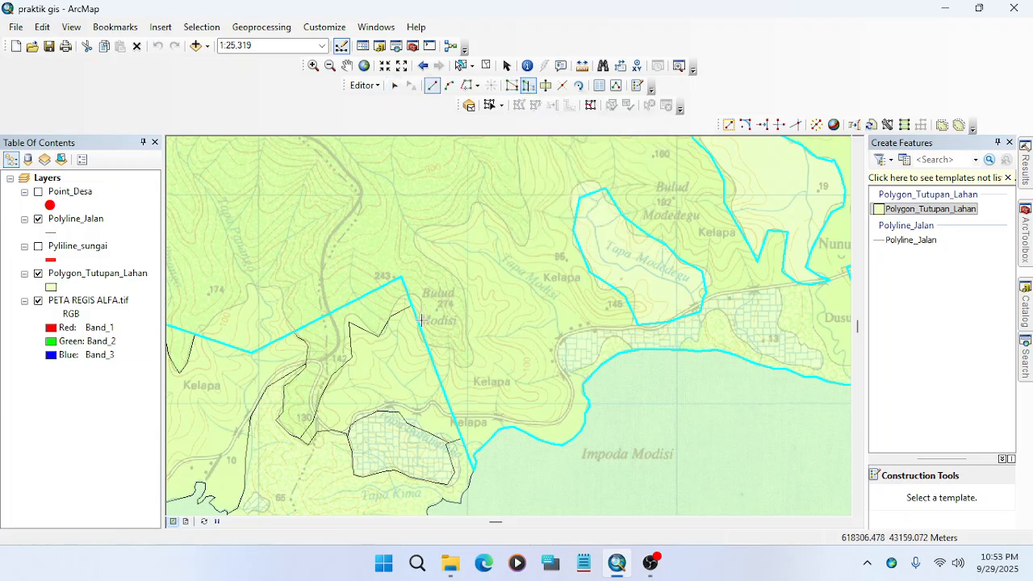
{"action": "left_click_drag", "start_coordinate": [390, 295], "coordinate": [516, 404]}
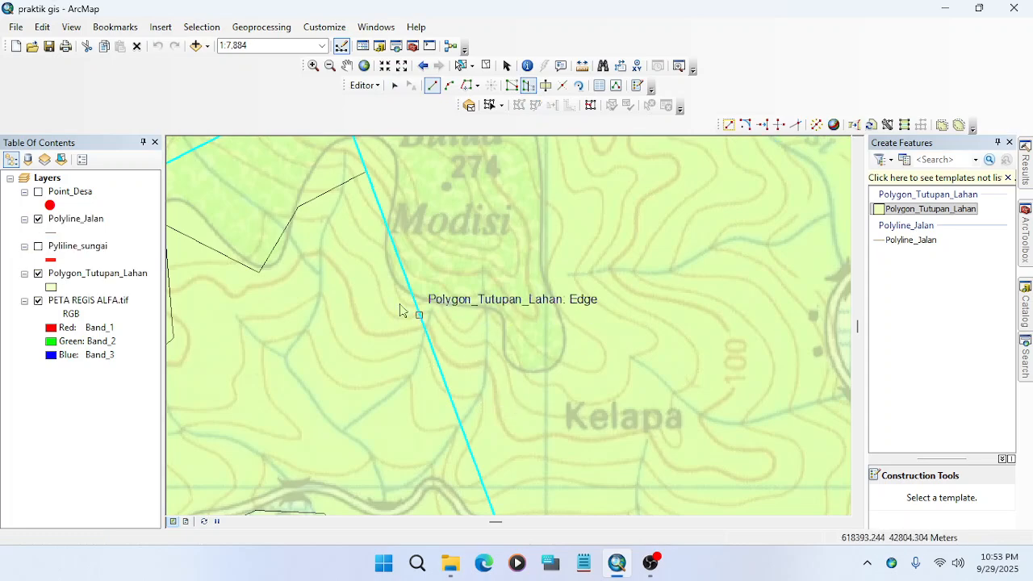
{"action": "left_click", "coordinate": [362, 264]}
{"action": "left_click", "coordinate": [412, 296]}
{"action": "left_click", "coordinate": [439, 301]}
{"action": "left_click", "coordinate": [475, 317]}
{"action": "left_click", "coordinate": [496, 317]}
{"action": "left_click", "coordinate": [508, 333]}
{"action": "left_click", "coordinate": [506, 373]}
{"action": "double_click", "coordinate": [412, 435]}
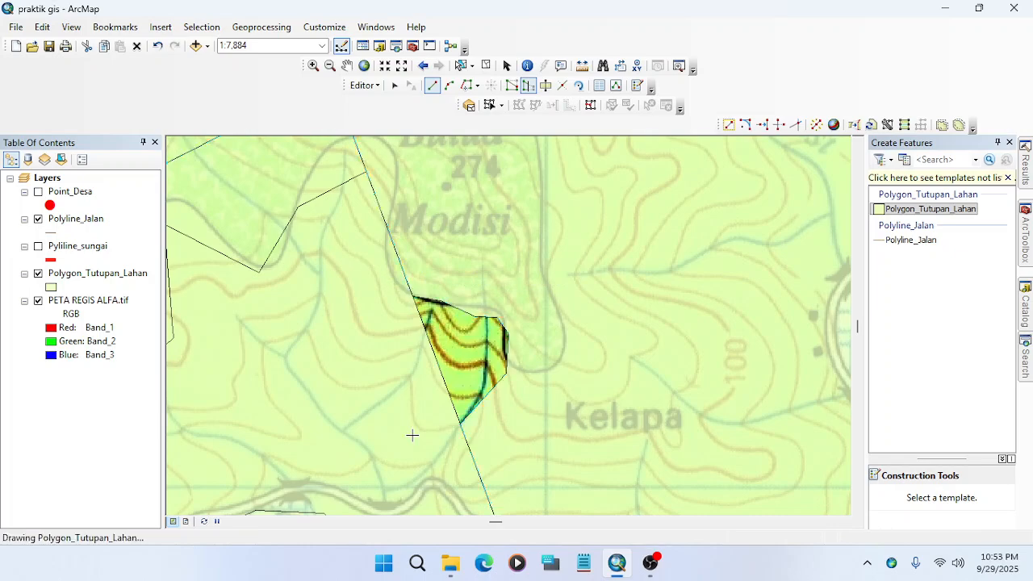
Trace a reshape line for the selected polygon from the previous notch around Bulud Modisi's southern tip and north along its eastern side.
{"action": "left_click_drag", "start_coordinate": [370, 269], "coordinate": [563, 450]}
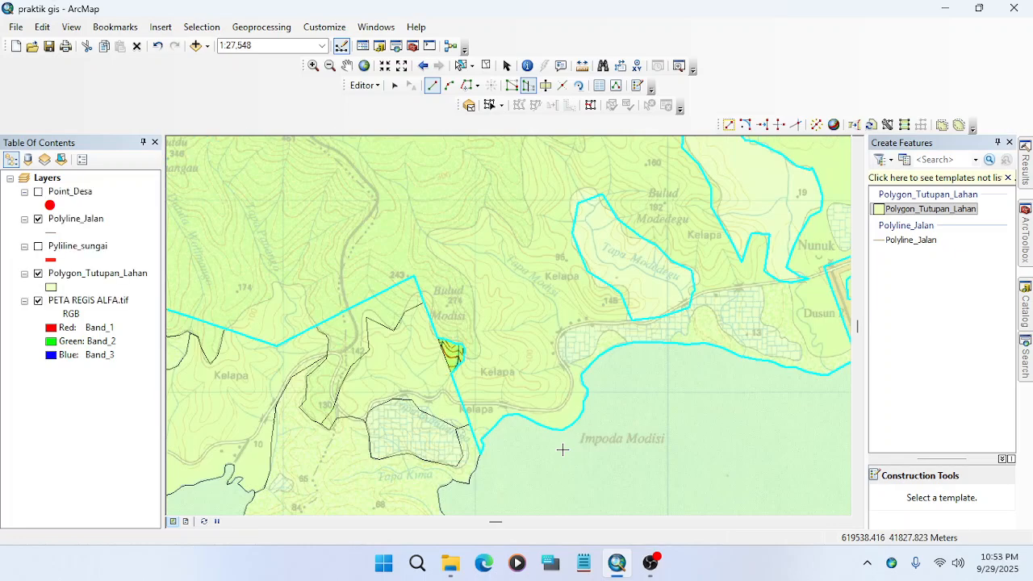
{"action": "left_click_drag", "start_coordinate": [422, 316], "coordinate": [526, 445]}
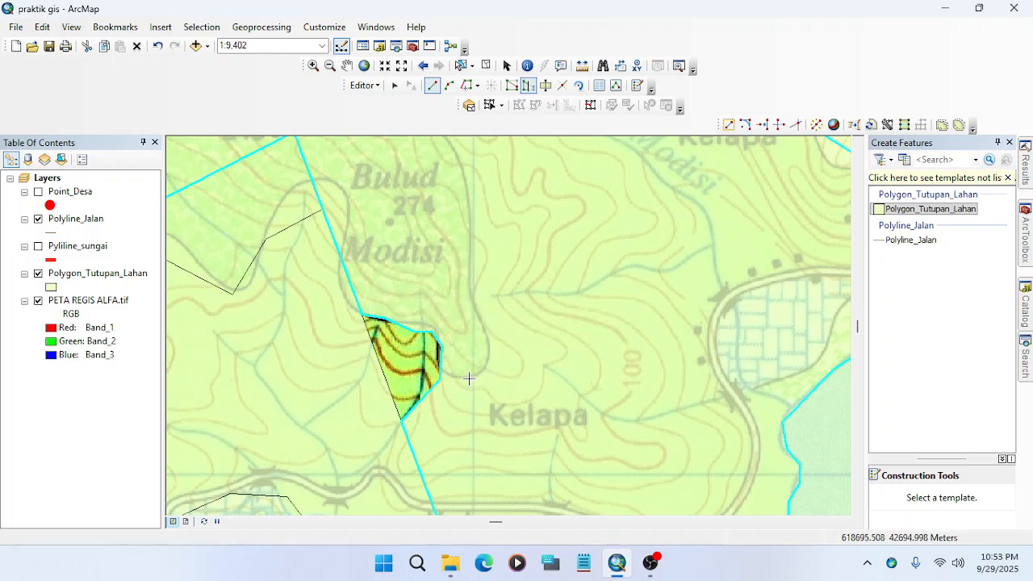
{"action": "left_click", "coordinate": [422, 354]}
{"action": "left_click", "coordinate": [477, 387]}
{"action": "key", "text": "ctrl+z"}
{"action": "left_click", "coordinate": [458, 379]}
{"action": "left_click", "coordinate": [471, 379]}
{"action": "left_click", "coordinate": [485, 368]}
{"action": "left_click", "coordinate": [486, 352]}
{"action": "left_click", "coordinate": [485, 315]}
{"action": "left_click", "coordinate": [471, 273]}
{"action": "left_click", "coordinate": [471, 230]}
{"action": "left_click", "coordinate": [452, 243]}
{"action": "left_click", "coordinate": [458, 226]}
{"action": "left_click", "coordinate": [551, 235]}
Continue the reshape line southeast to the coast, back past the southern Kelapa area, and finish it inside the starting notch.
{"action": "left_click_drag", "start_coordinate": [681, 464], "coordinate": [547, 234]}
{"action": "left_click", "coordinate": [600, 329]}
{"action": "left_click", "coordinate": [700, 381]}
{"action": "left_click", "coordinate": [699, 432]}
{"action": "left_click", "coordinate": [406, 487]}
{"action": "left_click_drag", "start_coordinate": [411, 479], "coordinate": [420, 374]}
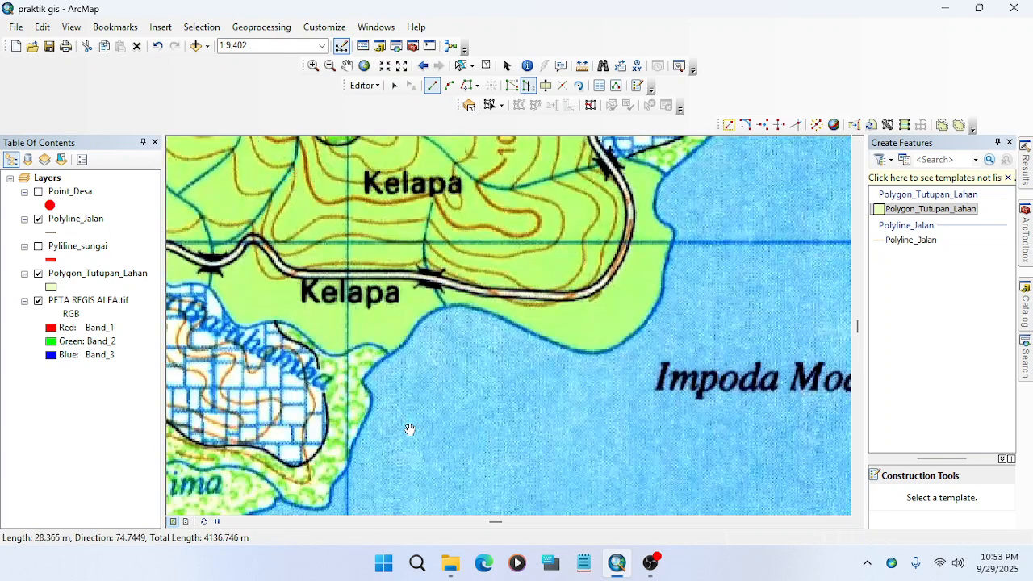
{"action": "left_click", "coordinate": [404, 451]}
{"action": "left_click", "coordinate": [349, 463]}
{"action": "left_click", "coordinate": [282, 315]}
{"action": "left_click", "coordinate": [251, 235]}
{"action": "left_click_drag", "start_coordinate": [240, 206], "coordinate": [282, 333]}
{"action": "left_click", "coordinate": [274, 310]}
{"action": "left_click", "coordinate": [300, 268]}
{"action": "double_click", "coordinate": [336, 266]}
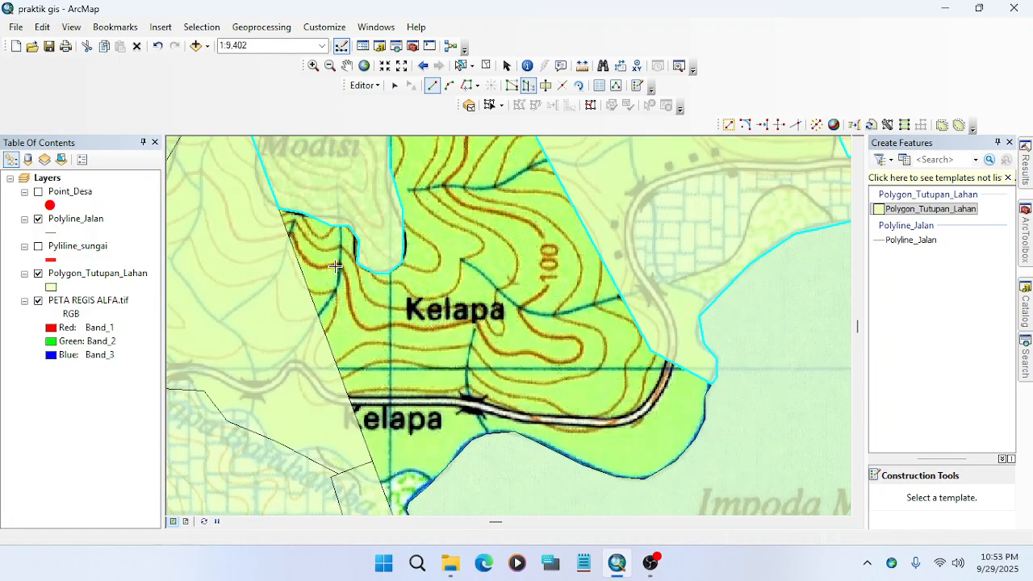
Trace another reshape line from the Kelapa area's northern tip around the upper Tapa Modisi valley and down into the Tapa Modedegu polygon.
{"action": "left_click_drag", "start_coordinate": [499, 289], "coordinate": [410, 392]}
{"action": "scroll", "coordinate": [359, 268], "scroll_direction": "up", "scroll_amount": 5}
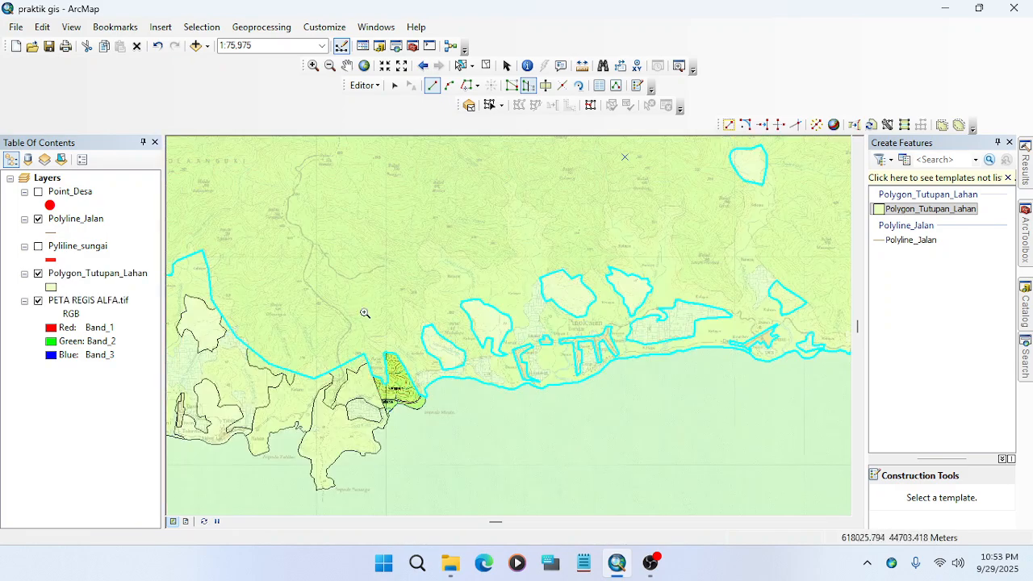
{"action": "scroll", "coordinate": [371, 355], "scroll_direction": "down", "scroll_amount": 3}
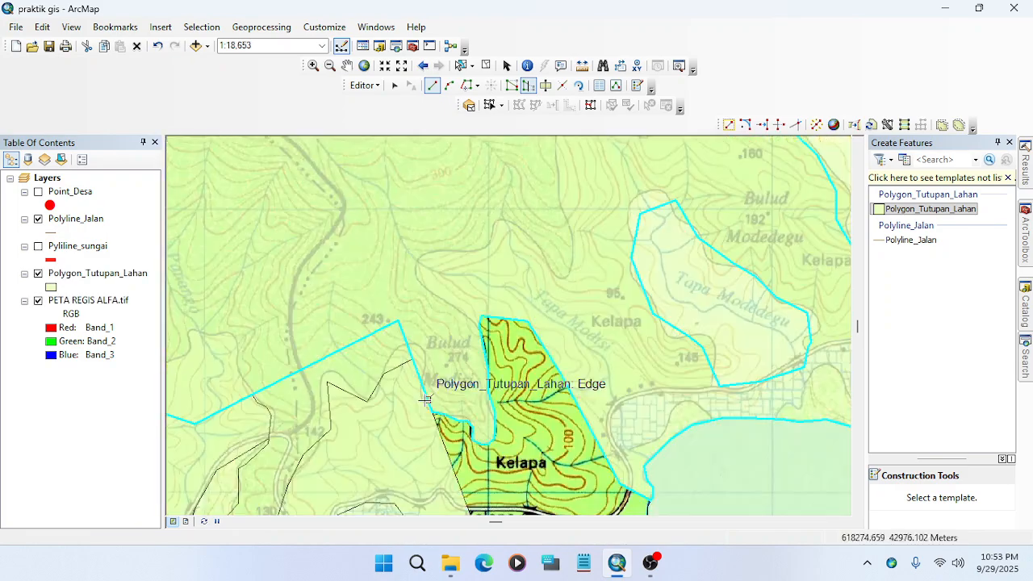
{"action": "left_click", "coordinate": [479, 324]}
{"action": "left_click", "coordinate": [456, 304]}
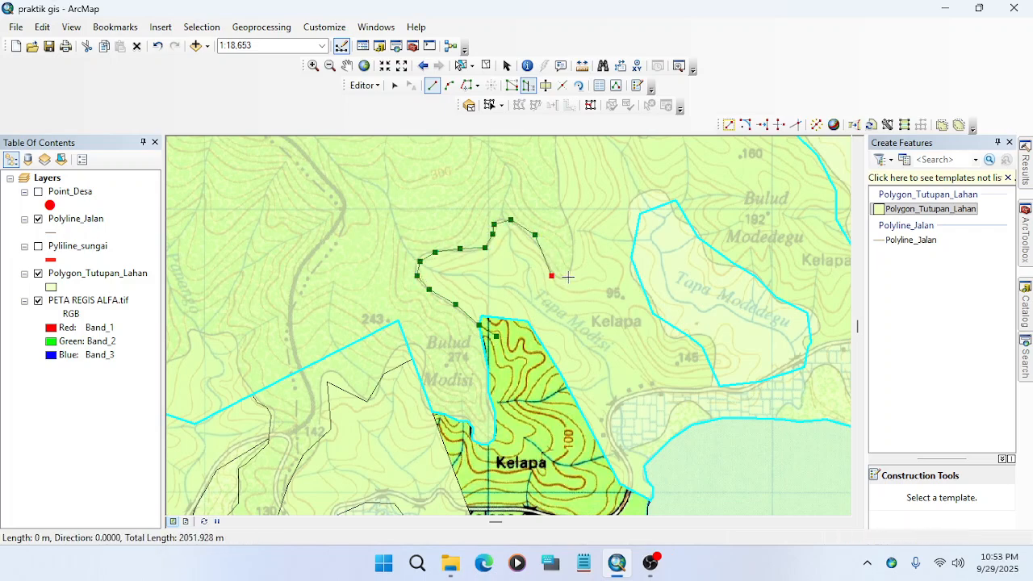
{"action": "left_click", "coordinate": [570, 232]}
{"action": "left_click_drag", "start_coordinate": [566, 207], "coordinate": [567, 314]}
{"action": "left_click", "coordinate": [565, 319]}
{"action": "left_click", "coordinate": [554, 288]}
{"action": "left_click", "coordinate": [556, 253]}
{"action": "left_click", "coordinate": [559, 237]}
{"action": "left_click", "coordinate": [571, 213]}
{"action": "left_click", "coordinate": [598, 230]}
{"action": "left_click", "coordinate": [623, 327]}
{"action": "left_click", "coordinate": [633, 351]}
{"action": "left_click", "coordinate": [656, 383]}
{"action": "left_click_drag", "start_coordinate": [684, 422], "coordinate": [654, 283]}
{"action": "left_click", "coordinate": [683, 282]}
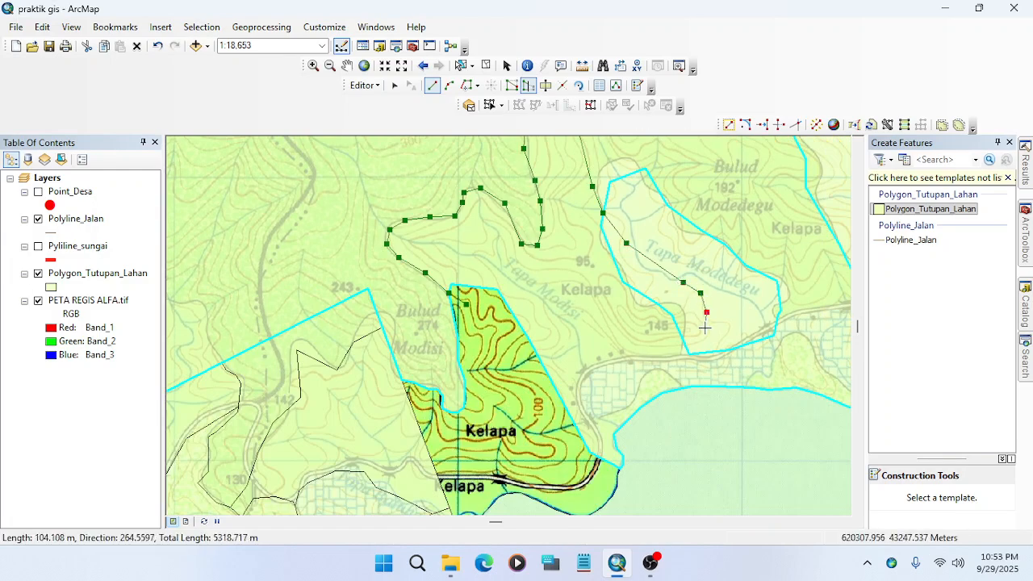
Continue the reshape line along the road, around the rice field's western end, and finish it across the coastline.
{"action": "left_click", "coordinate": [689, 353]}
{"action": "left_click", "coordinate": [658, 354]}
{"action": "left_click", "coordinate": [635, 356]}
{"action": "left_click", "coordinate": [609, 364]}
{"action": "left_click", "coordinate": [592, 373]}
{"action": "left_click", "coordinate": [581, 388]}
{"action": "left_click", "coordinate": [581, 409]}
{"action": "left_click", "coordinate": [596, 420]}
{"action": "left_click", "coordinate": [618, 414]}
{"action": "left_click", "coordinate": [626, 398]}
{"action": "left_click", "coordinate": [645, 376]}
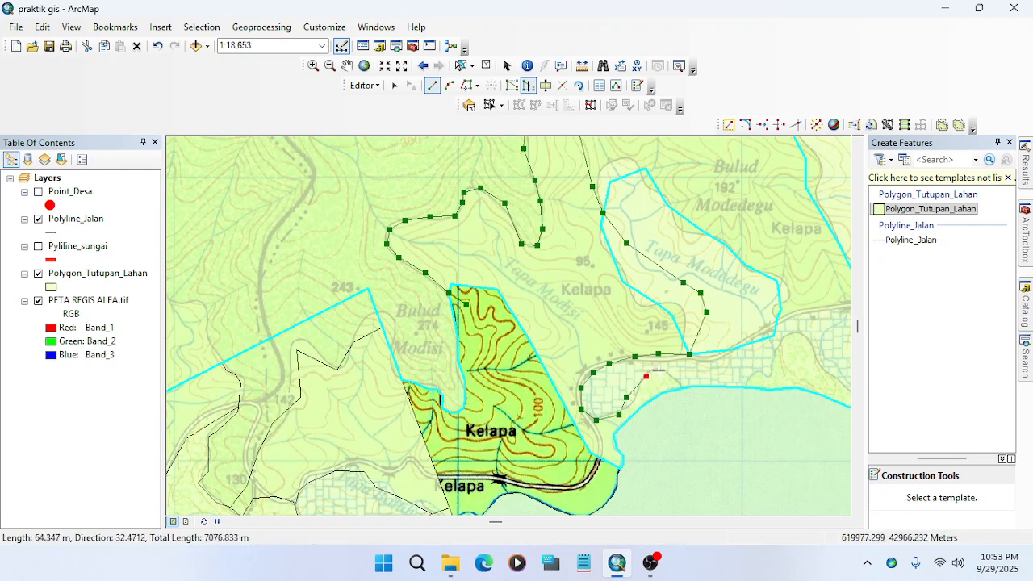
{"action": "left_click", "coordinate": [656, 372]}
{"action": "left_click", "coordinate": [676, 377]}
{"action": "double_click", "coordinate": [689, 416]}
Delete the overlapping land-cover polygon over Tapa Modedegu.
{"action": "left_click_drag", "start_coordinate": [671, 439], "coordinate": [670, 393]}
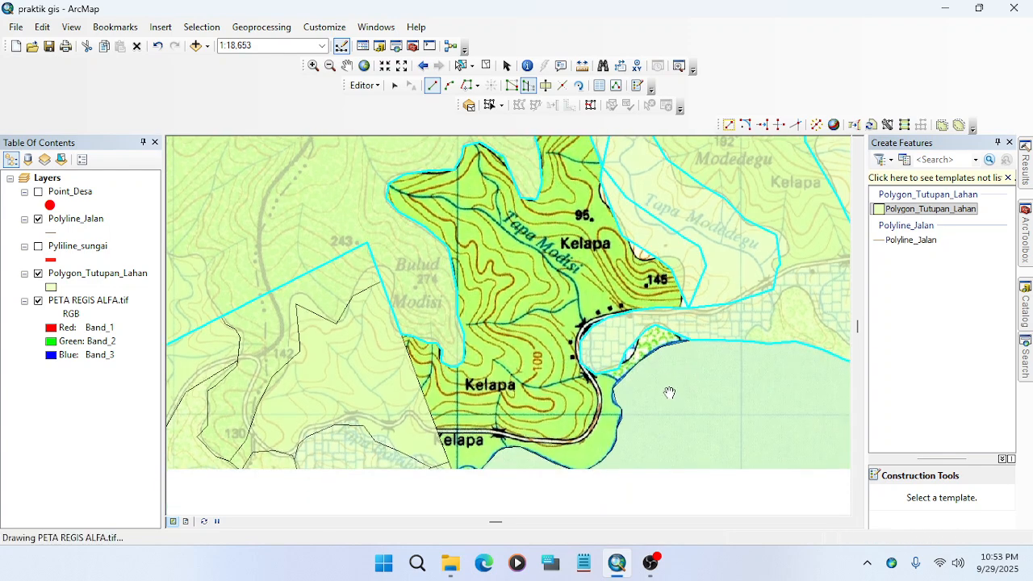
{"action": "left_click_drag", "start_coordinate": [719, 297], "coordinate": [641, 366]}
{"action": "left_click", "coordinate": [395, 85]}
{"action": "left_click", "coordinate": [512, 372]}
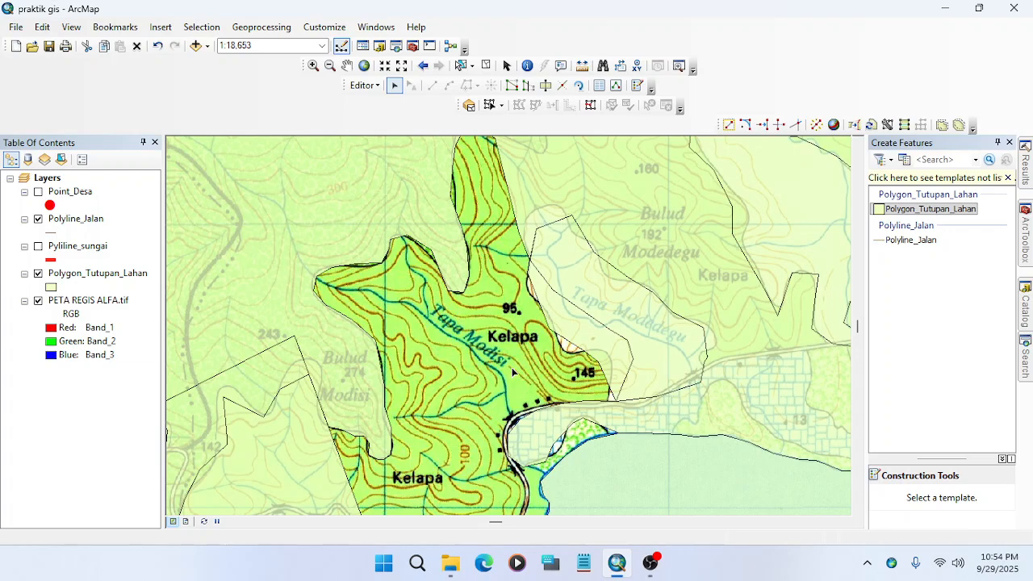
{"action": "left_click", "coordinate": [572, 331]}
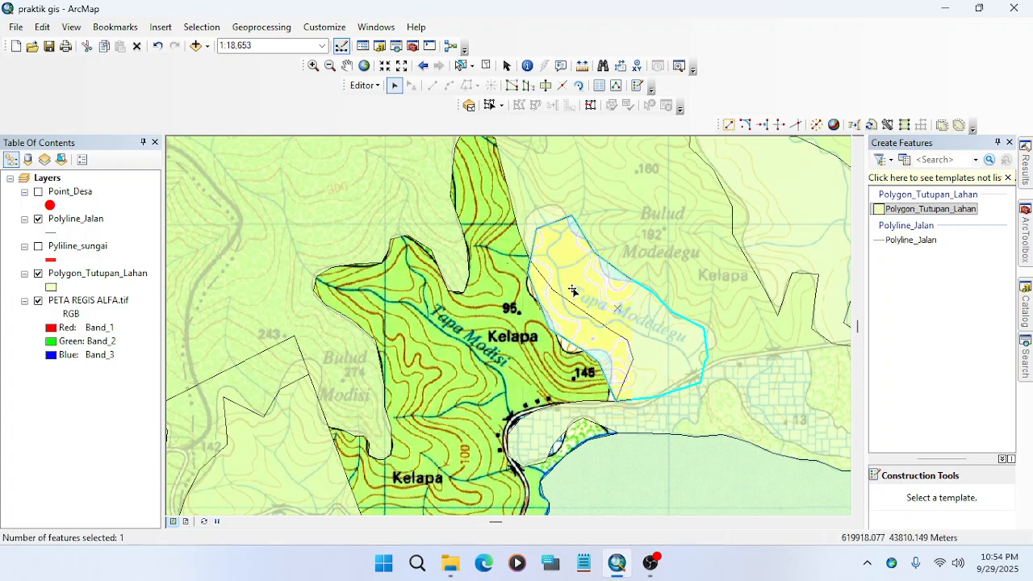
{"action": "left_click", "coordinate": [539, 340]}
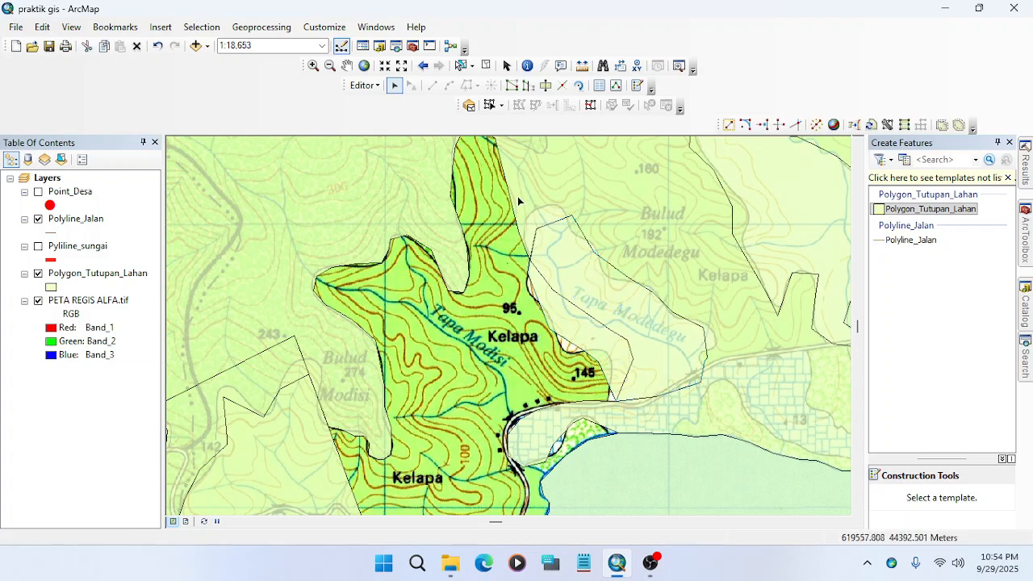
{"action": "left_click", "coordinate": [520, 195]}
{"action": "left_click", "coordinate": [582, 321]}
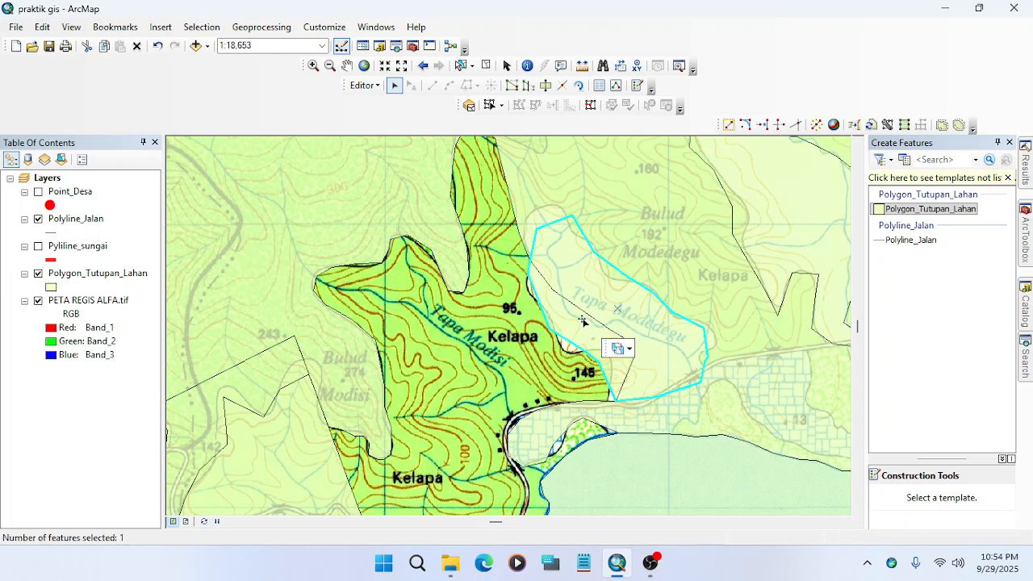
{"action": "key", "text": "Delete"}
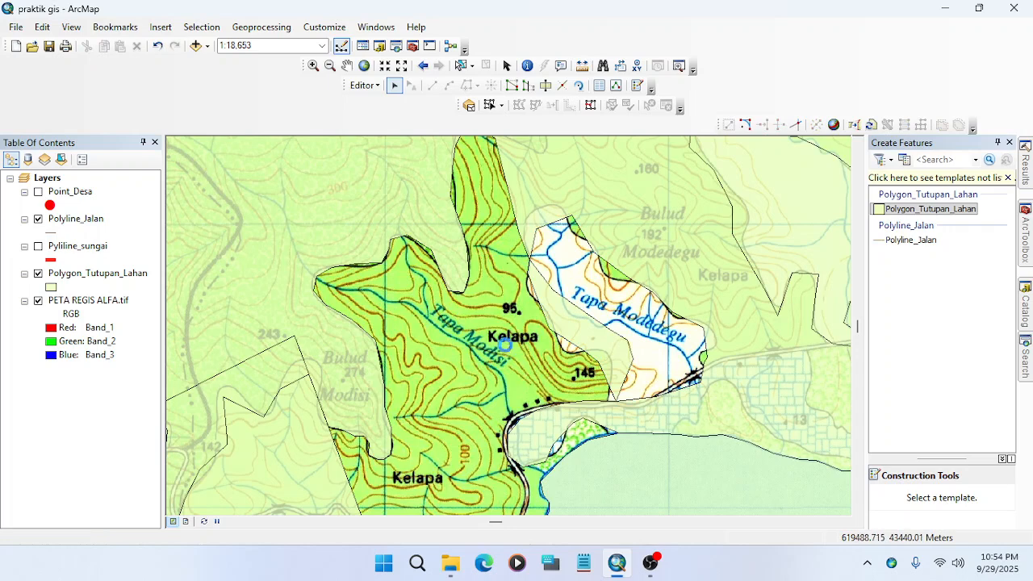
Cut the large surrounding land-cover polygon with a line running through Tapa Modedegu to the road.
{"action": "left_click", "coordinate": [599, 333]}
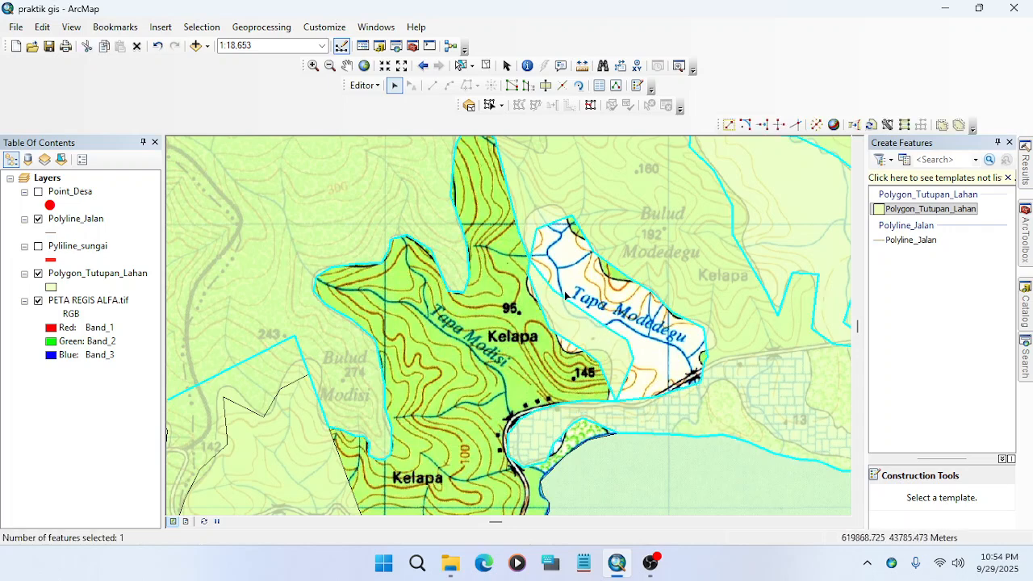
{"action": "left_click", "coordinate": [557, 264]}
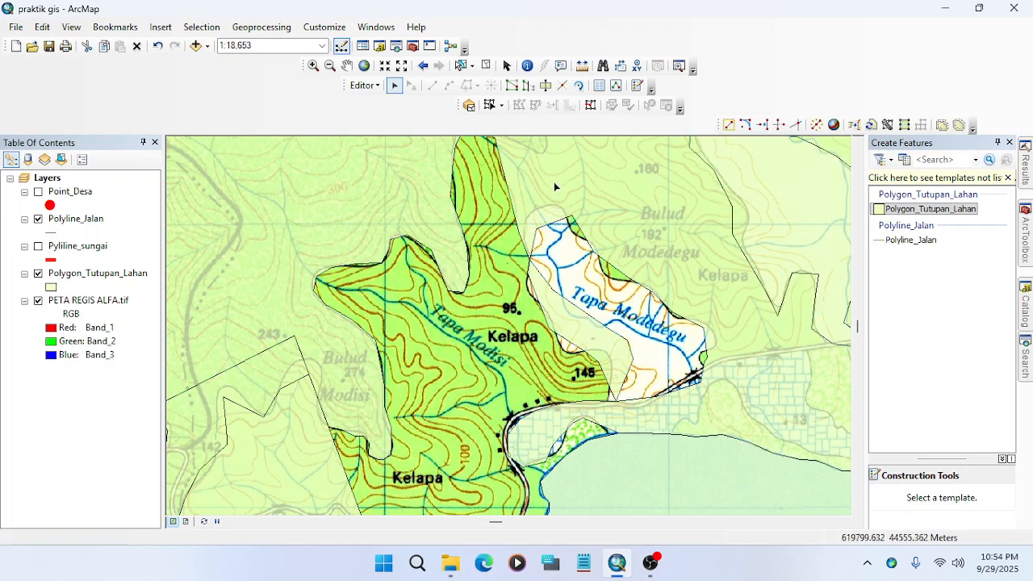
{"action": "left_click", "coordinate": [570, 300]}
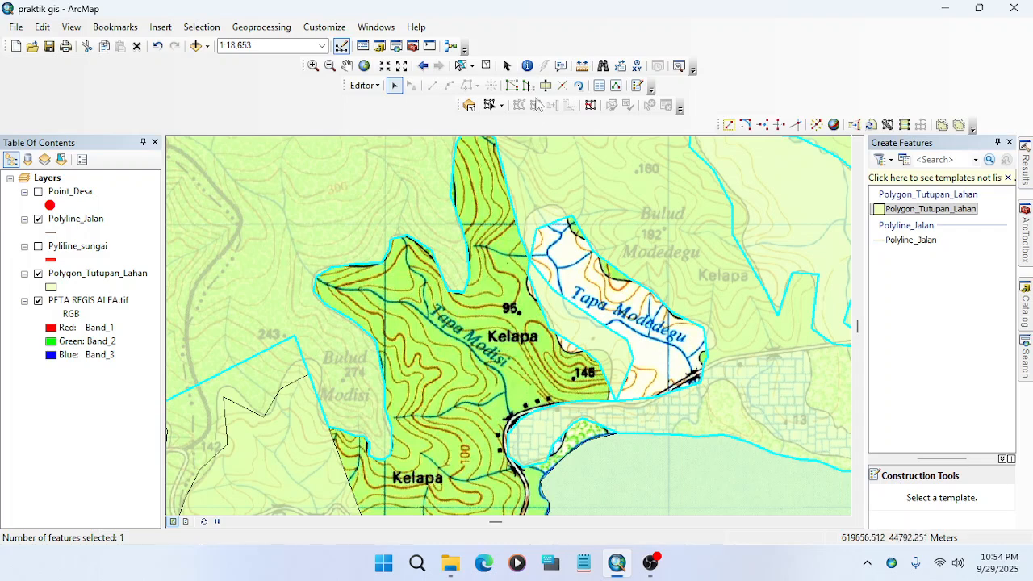
{"action": "left_click", "coordinate": [545, 85]}
{"action": "left_click", "coordinate": [506, 242]}
{"action": "left_click", "coordinate": [550, 263]}
{"action": "left_click", "coordinate": [630, 316]}
{"action": "left_click", "coordinate": [653, 350]}
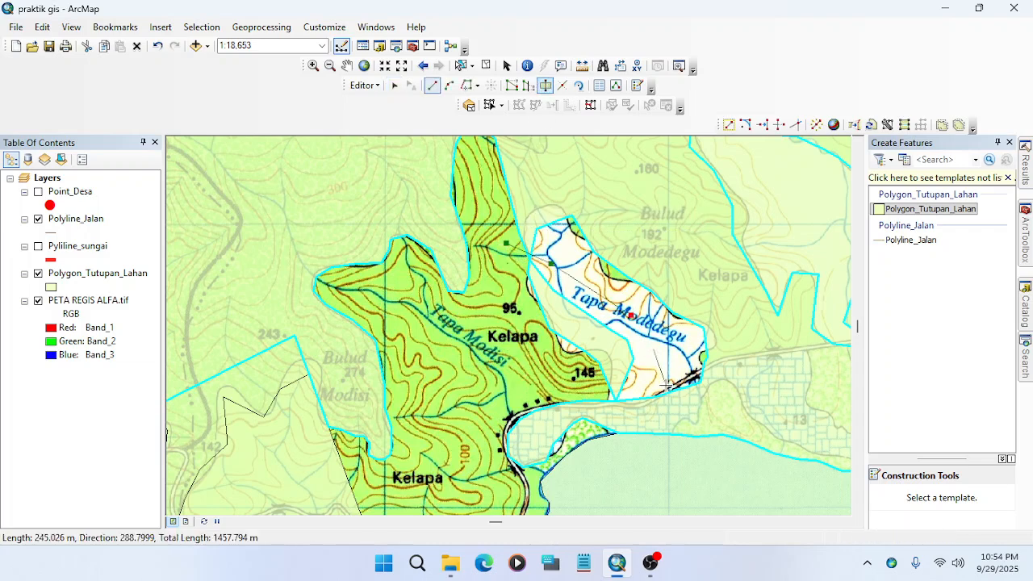
{"action": "double_click", "coordinate": [618, 403]}
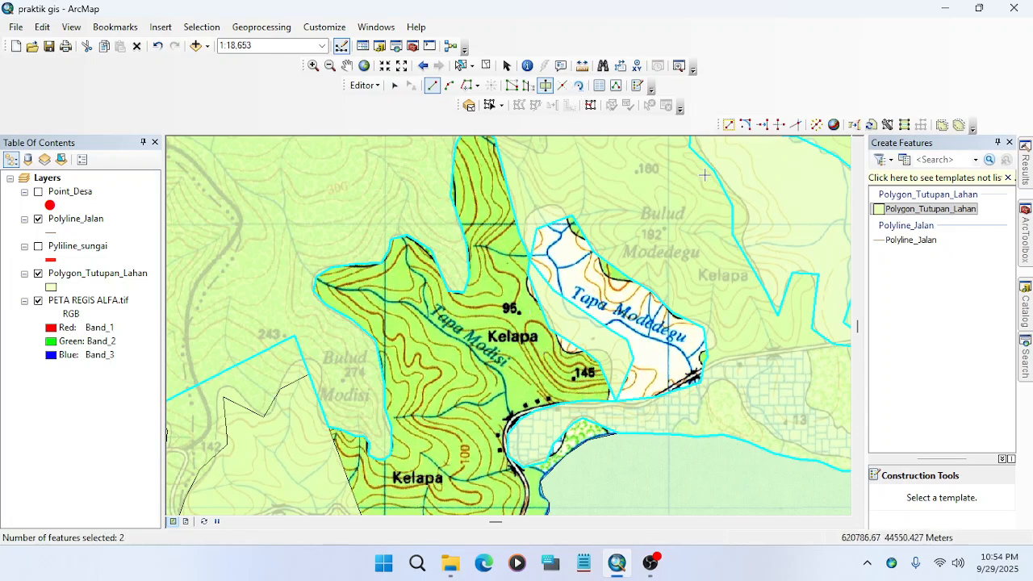
Explode the multipart land-cover feature and delete its leftover piece on the western side of Tapa Modedegu.
{"action": "left_click", "coordinate": [816, 125]}
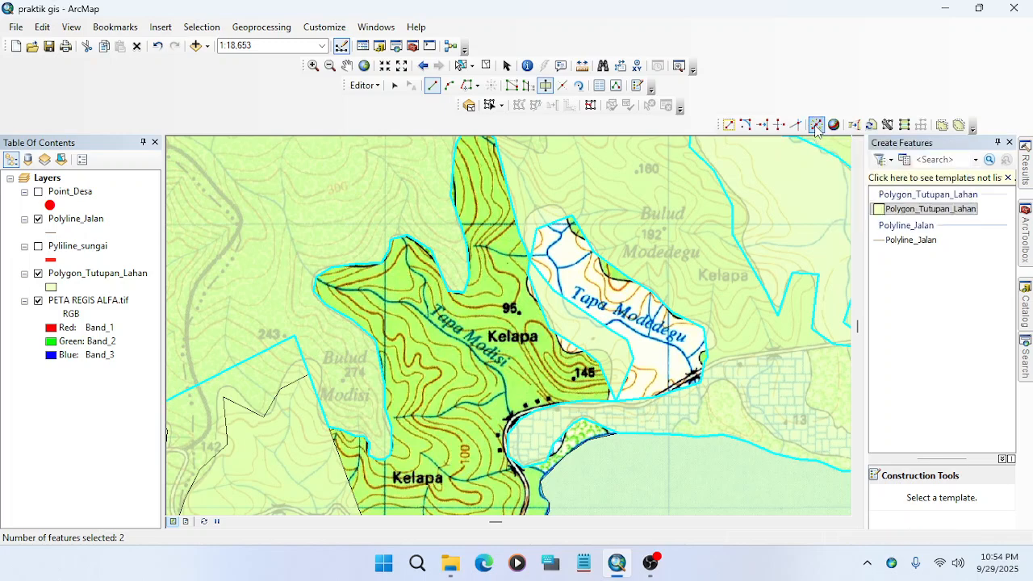
{"action": "left_click", "coordinate": [565, 309]}
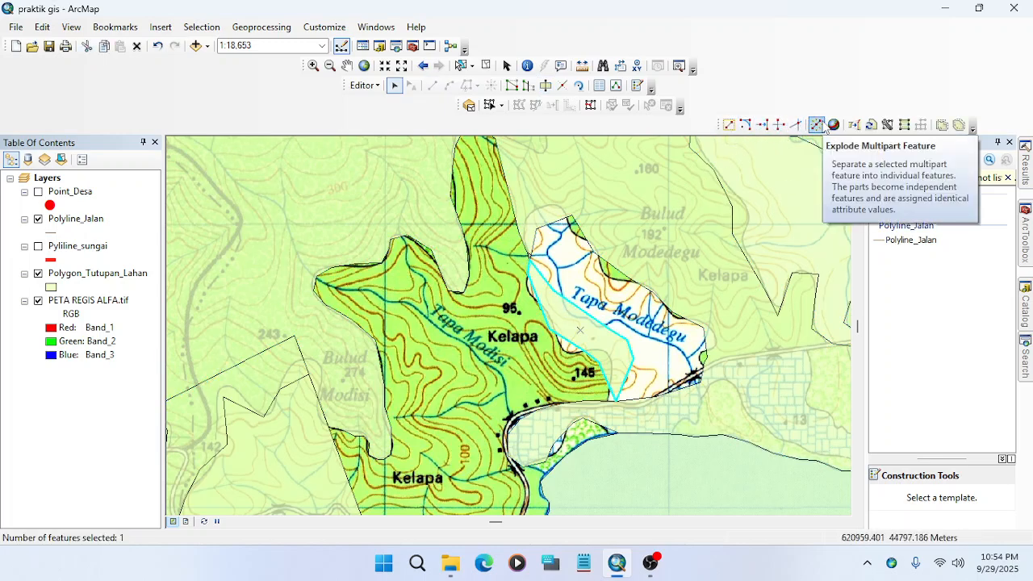
{"action": "key", "text": "Delete"}
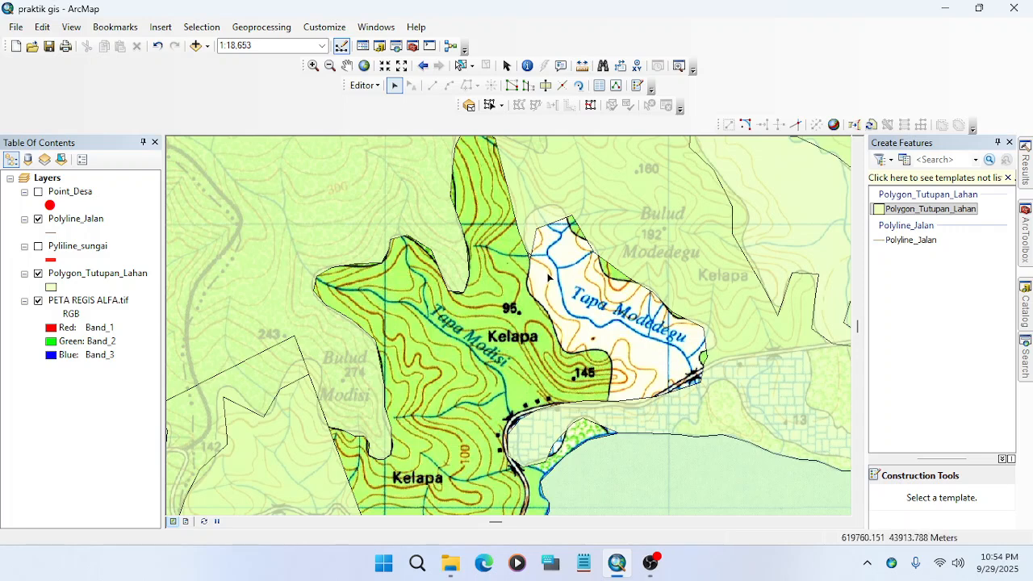
Reshape the surrounding land-cover polygon around the northern tip of Tapa Modedegu.
{"action": "left_click", "coordinate": [495, 278]}
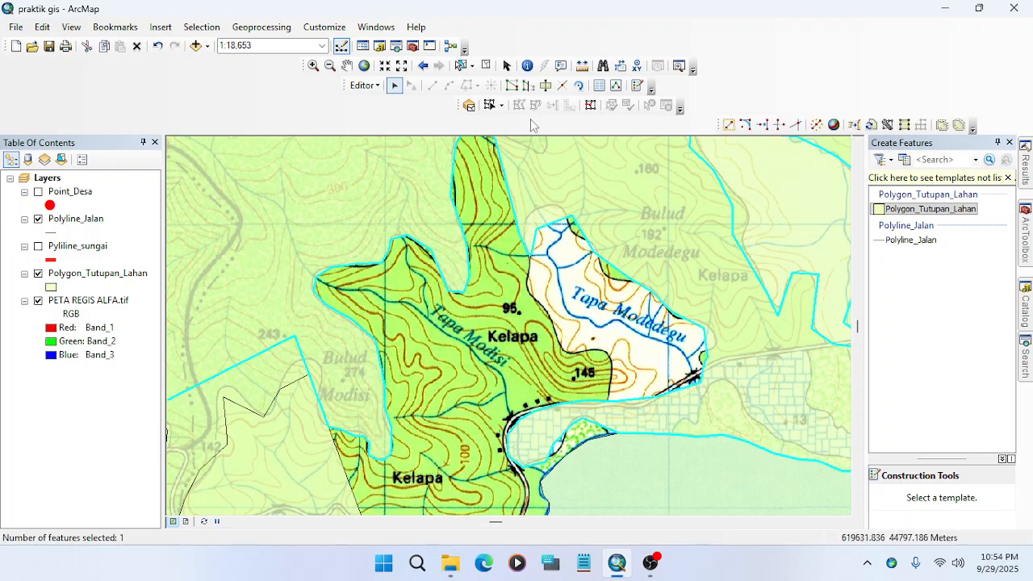
{"action": "left_click", "coordinate": [527, 85]}
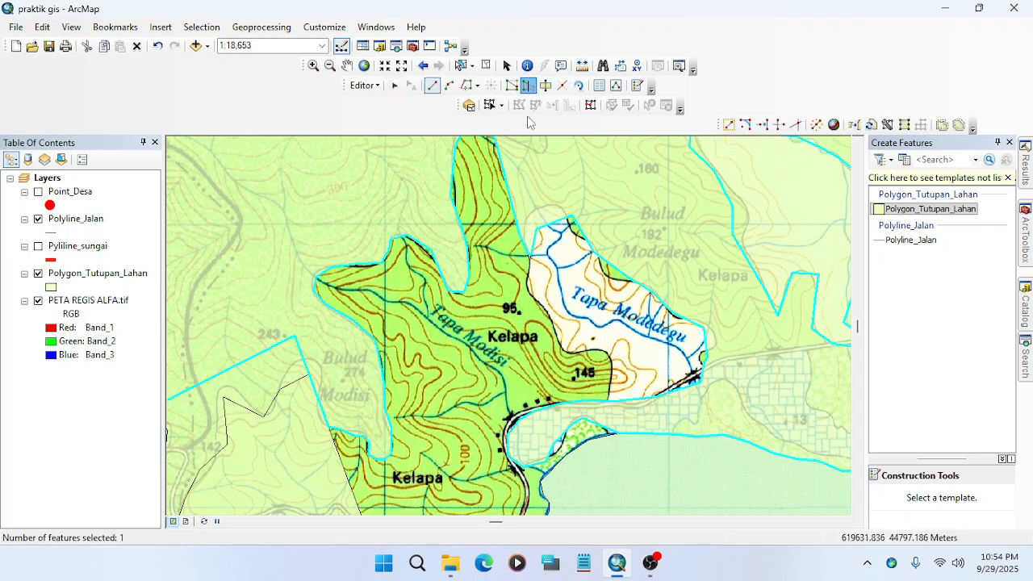
{"action": "left_click", "coordinate": [531, 255]}
{"action": "left_click", "coordinate": [519, 233]}
{"action": "left_click", "coordinate": [515, 220]}
{"action": "left_click", "coordinate": [530, 205]}
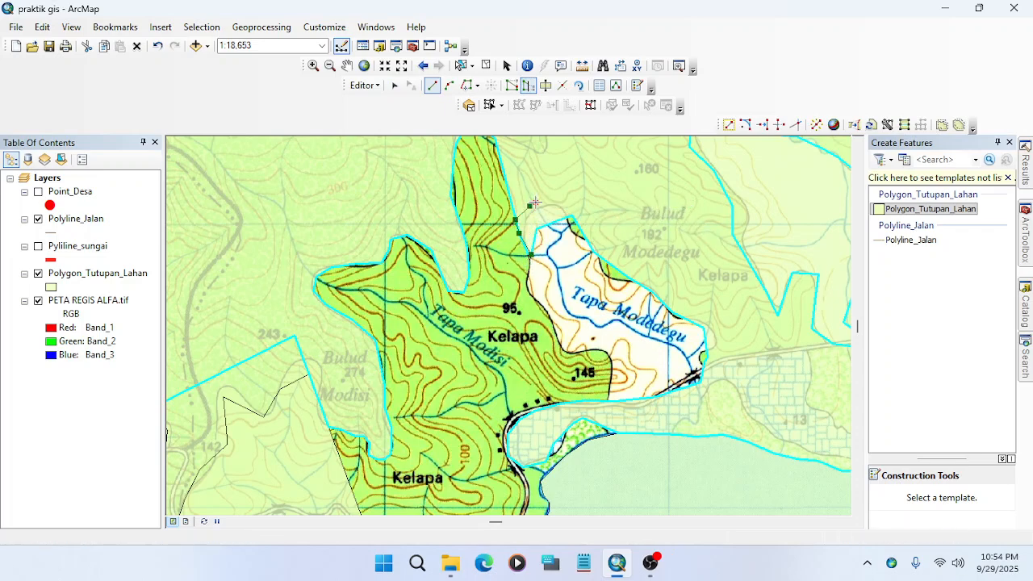
{"action": "double_click", "coordinate": [567, 218]}
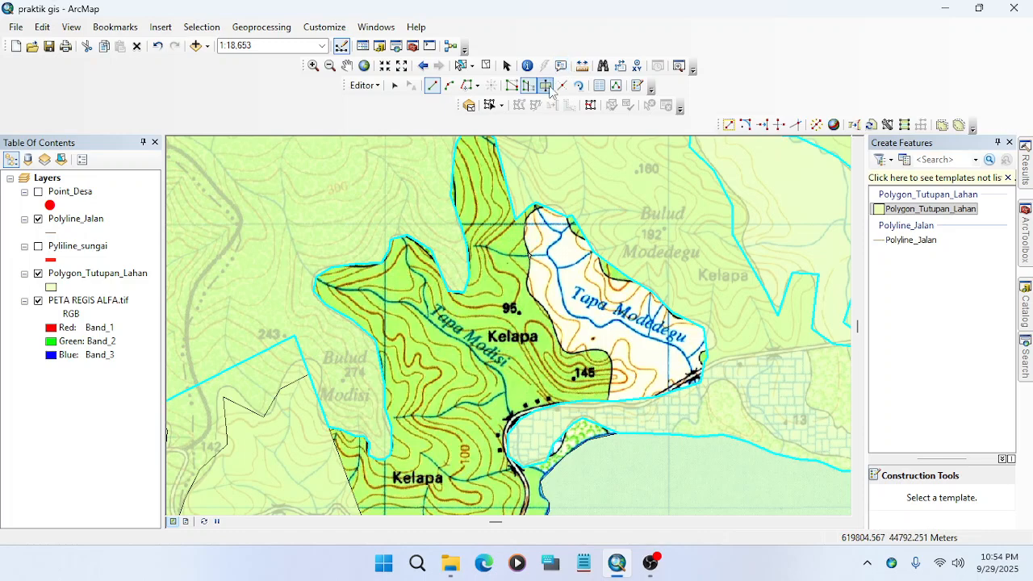
Start an auto-complete polygon in Polygon_Tutupan_Lahan and trace the boundary between Kelapa and Tapa Modedegu down to the road.
{"action": "left_click", "coordinate": [547, 87]}
{"action": "left_click_drag", "start_coordinate": [586, 416], "coordinate": [584, 353]}
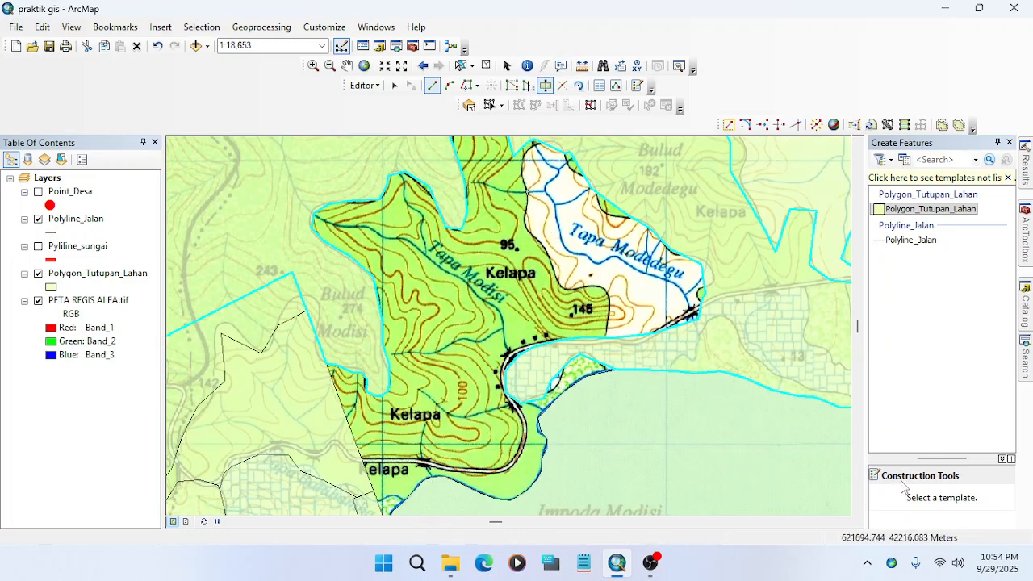
{"action": "left_click_drag", "start_coordinate": [917, 459], "coordinate": [916, 407]}
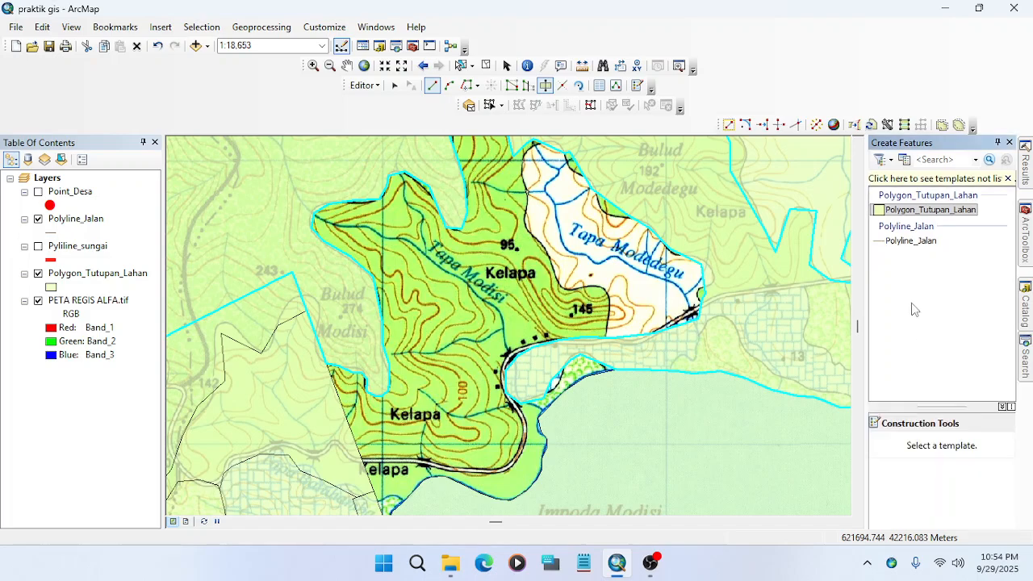
{"action": "left_click", "coordinate": [930, 209]}
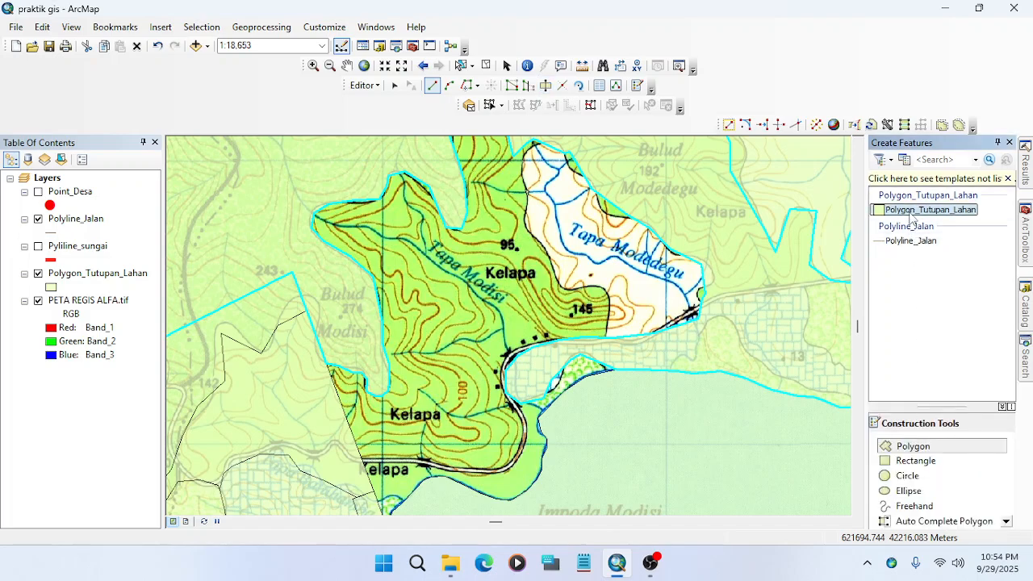
{"action": "left_click", "coordinate": [952, 521]}
{"action": "left_click_drag", "start_coordinate": [522, 152], "coordinate": [524, 201]}
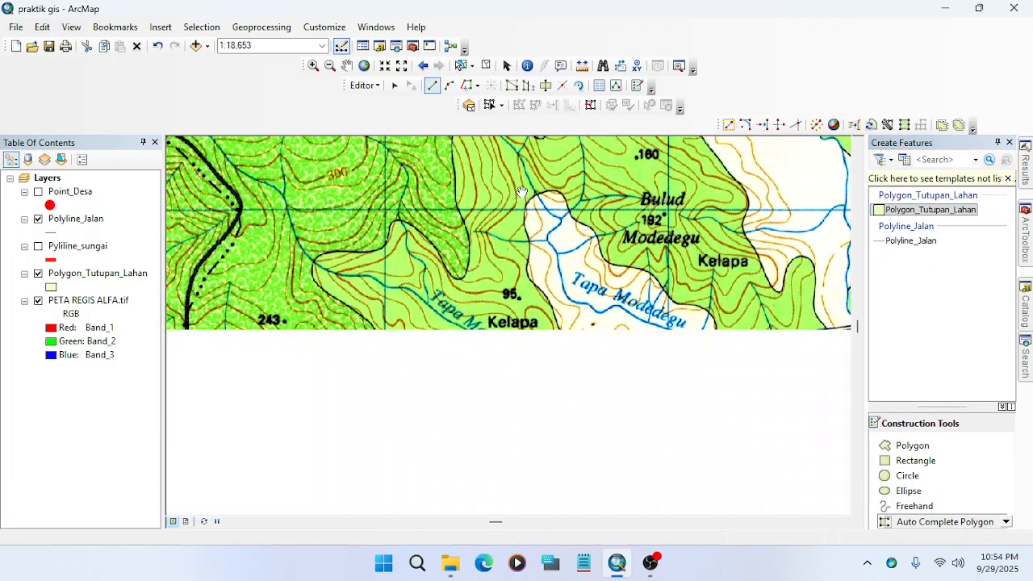
{"action": "left_click", "coordinate": [522, 157]}
{"action": "left_click", "coordinate": [515, 205]}
{"action": "left_click", "coordinate": [527, 224]}
{"action": "left_click", "coordinate": [529, 256]}
{"action": "left_click", "coordinate": [530, 277]}
{"action": "left_click", "coordinate": [540, 293]}
{"action": "left_click", "coordinate": [551, 300]}
{"action": "left_click", "coordinate": [559, 324]}
{"action": "left_click", "coordinate": [565, 342]}
{"action": "left_click", "coordinate": [590, 336]}
{"action": "left_click", "coordinate": [601, 336]}
{"action": "left_click", "coordinate": [613, 360]}
{"action": "left_click", "coordinate": [610, 386]}
{"action": "left_click", "coordinate": [526, 398]}
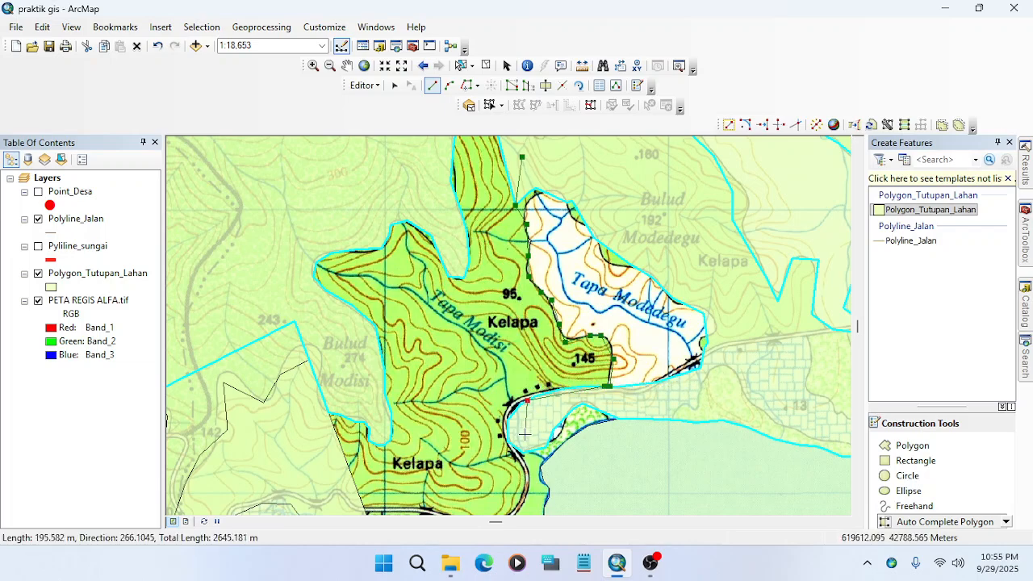
Continue the auto-complete polygon across the coast and around the southern Kelapa shore at Impoda Modisi, and finish it.
{"action": "left_click", "coordinate": [522, 453]}
{"action": "left_click", "coordinate": [559, 472]}
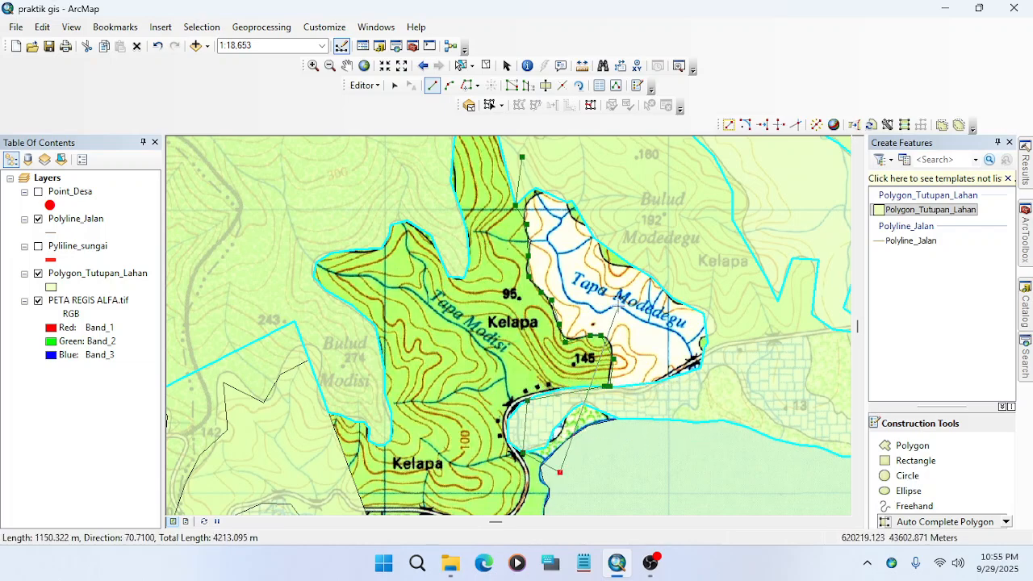
{"action": "left_click_drag", "start_coordinate": [581, 418], "coordinate": [592, 276]}
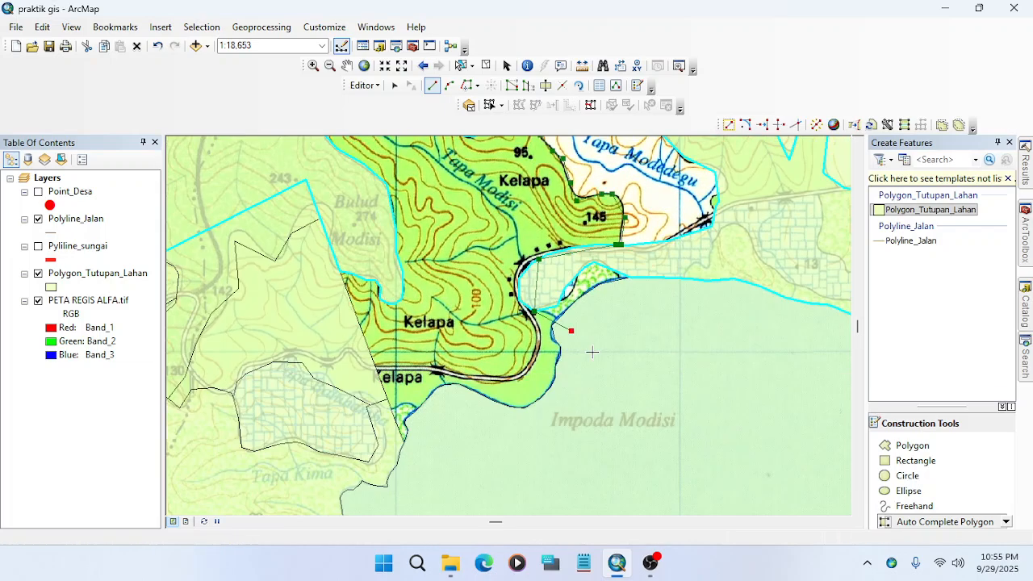
{"action": "left_click", "coordinate": [584, 348]}
{"action": "left_click", "coordinate": [534, 443]}
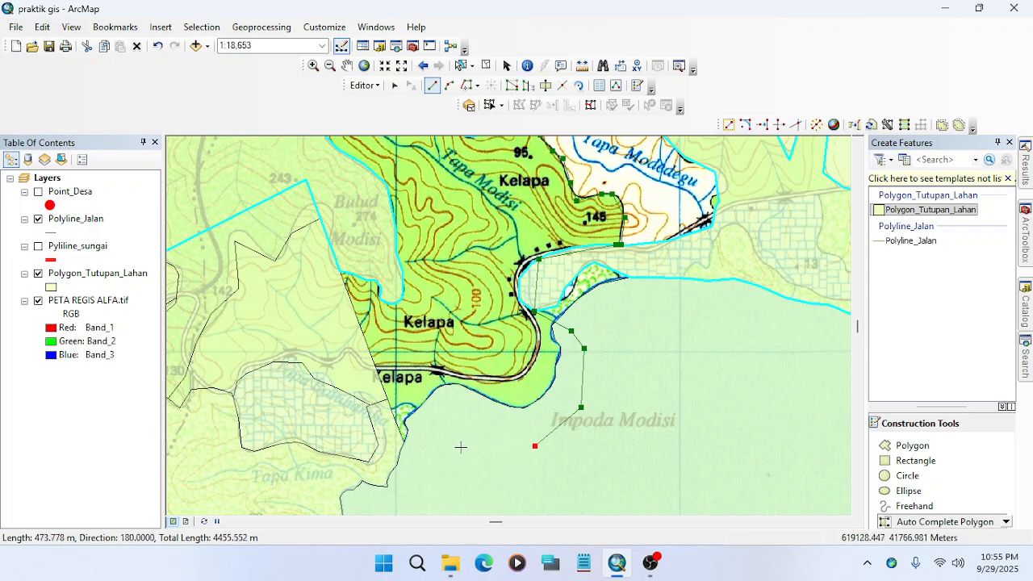
{"action": "double_click", "coordinate": [460, 446]}
Select the Tapa Modedegu, Kelapa and coastal land-cover polygons one after another to check their separation.
{"action": "left_click_drag", "start_coordinate": [546, 326], "coordinate": [522, 446]}
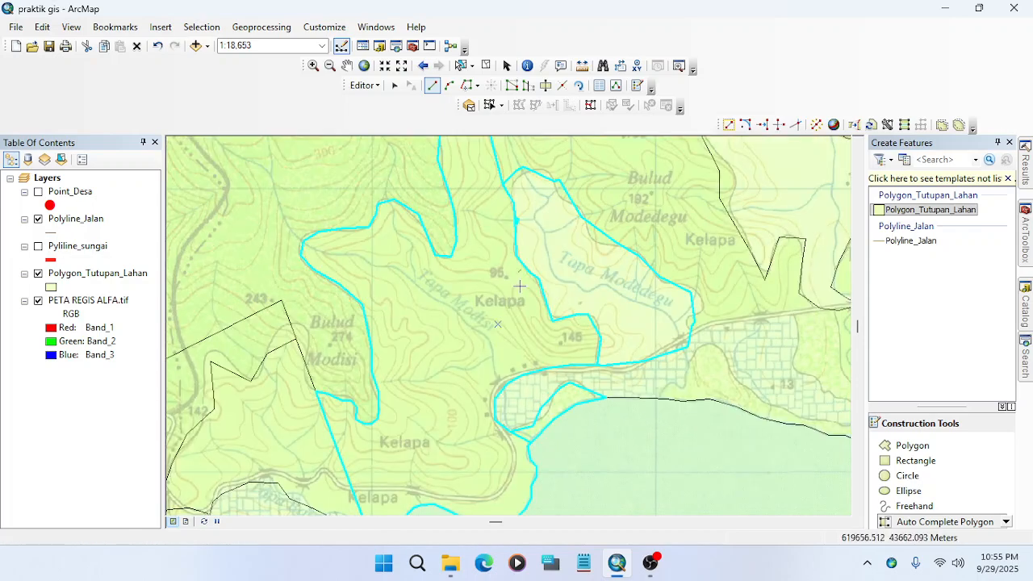
{"action": "left_click", "coordinate": [395, 86]}
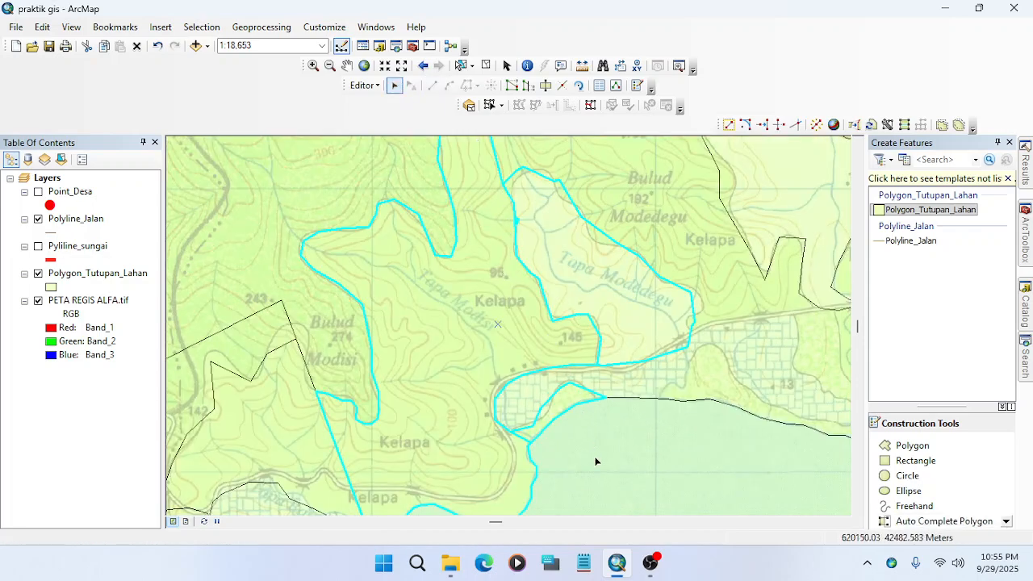
{"action": "left_click", "coordinate": [598, 281]}
{"action": "left_click", "coordinate": [493, 289]}
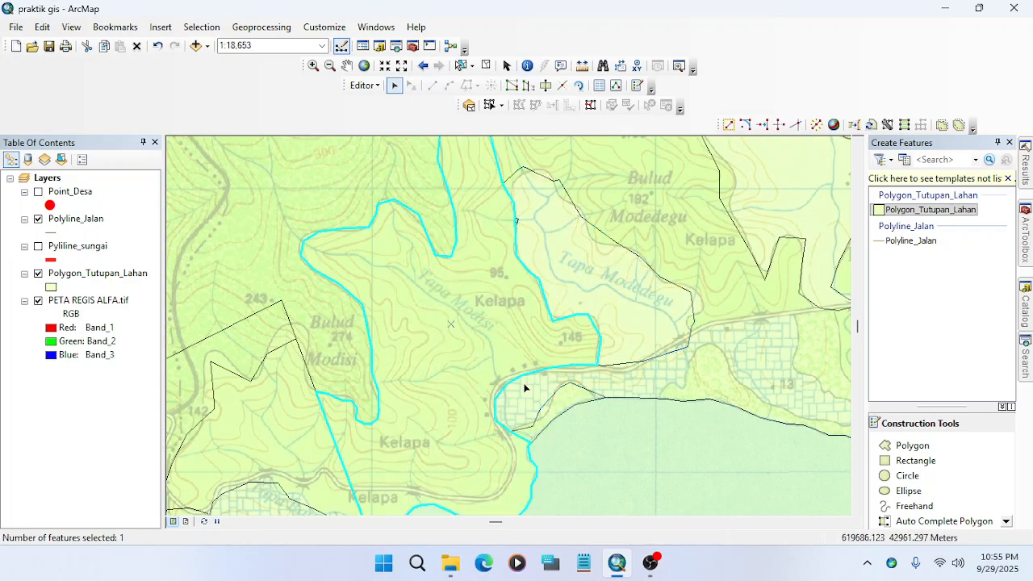
{"action": "left_click", "coordinate": [533, 426]}
Delete the land-cover polygon around elevation point 19, west of Nunuk.
{"action": "left_click_drag", "start_coordinate": [572, 481], "coordinate": [570, 438]}
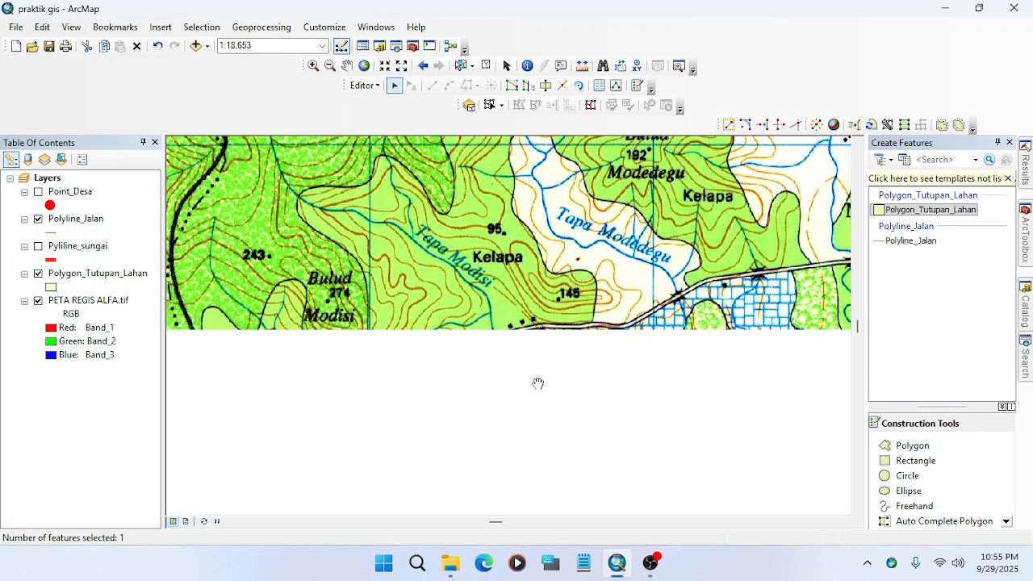
{"action": "left_click_drag", "start_coordinate": [394, 336], "coordinate": [448, 473]}
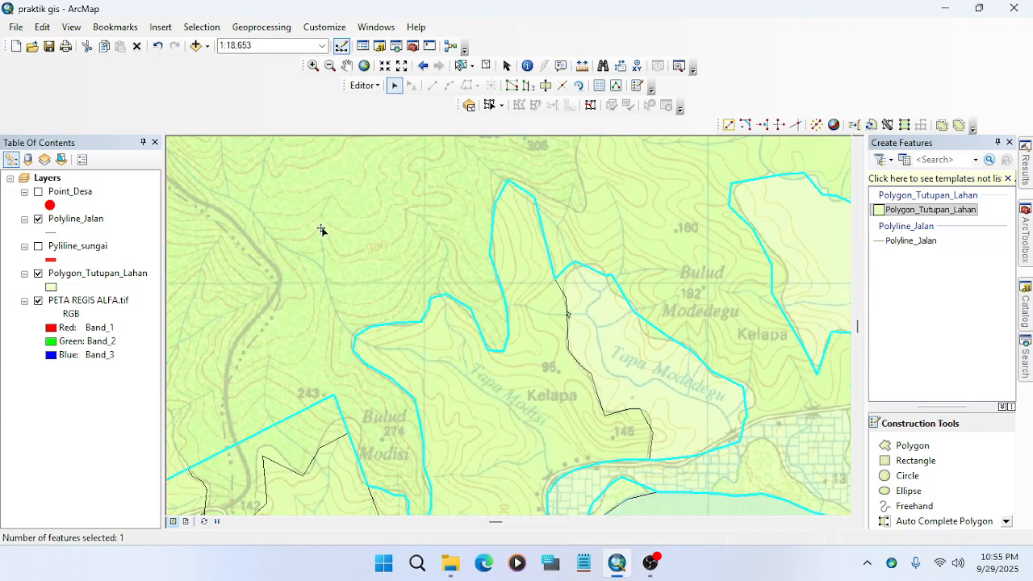
{"action": "scroll", "coordinate": [517, 358], "scroll_direction": "up", "scroll_amount": 5}
{"action": "scroll", "coordinate": [492, 284], "scroll_direction": "down", "scroll_amount": 4}
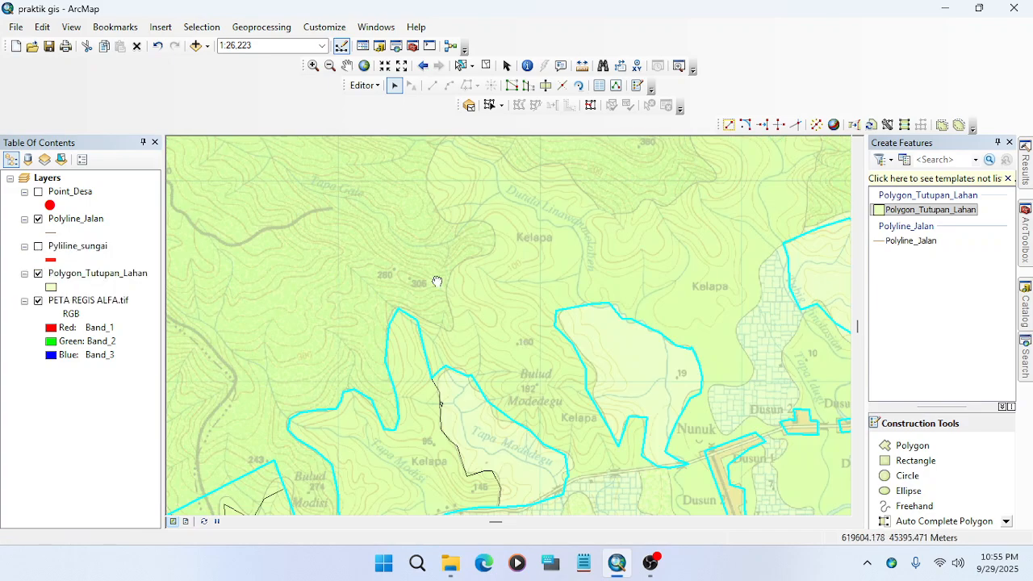
{"action": "left_click_drag", "start_coordinate": [437, 282], "coordinate": [431, 318]}
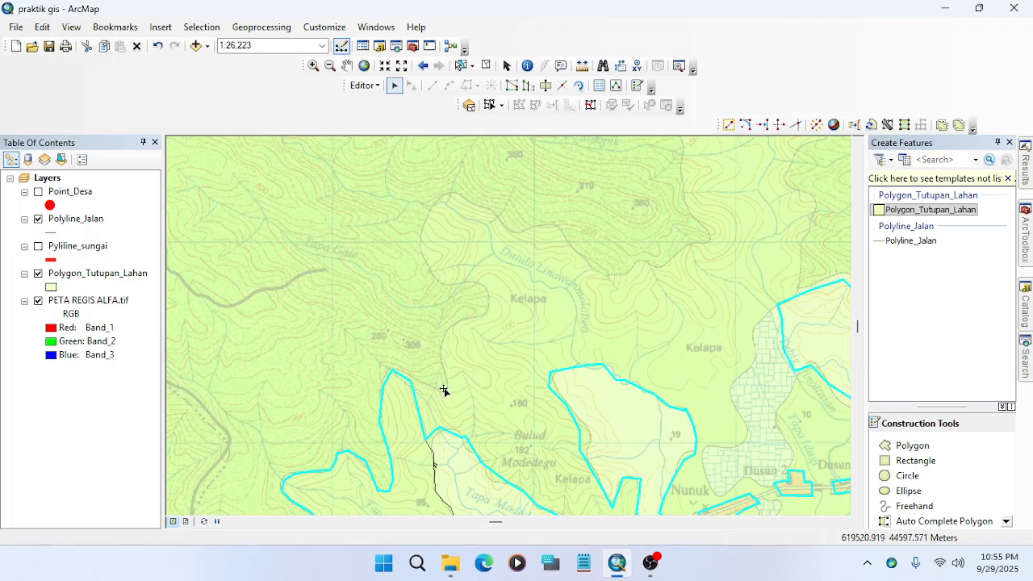
{"action": "left_click_drag", "start_coordinate": [644, 315], "coordinate": [631, 214]}
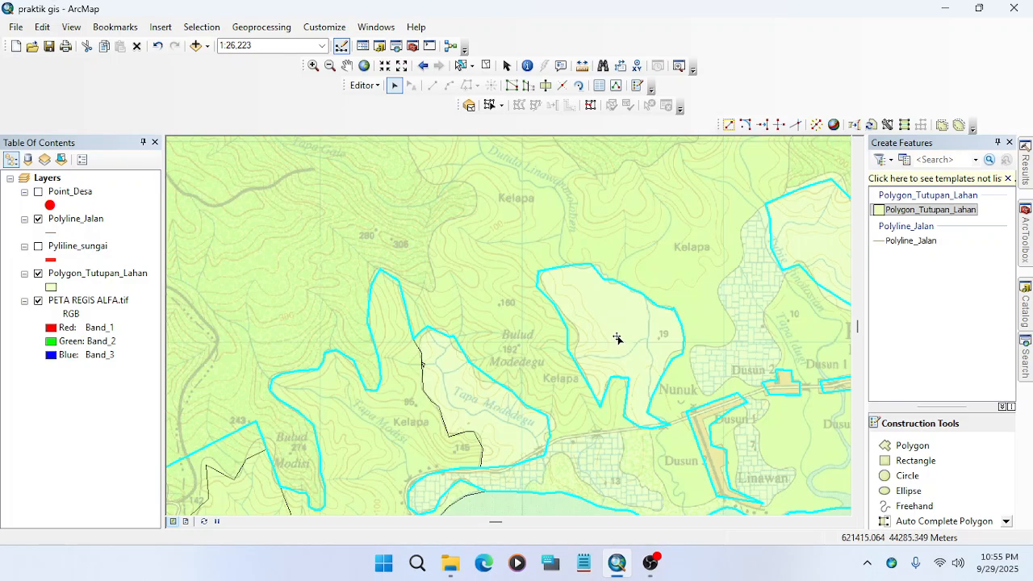
{"action": "left_click", "coordinate": [617, 338]}
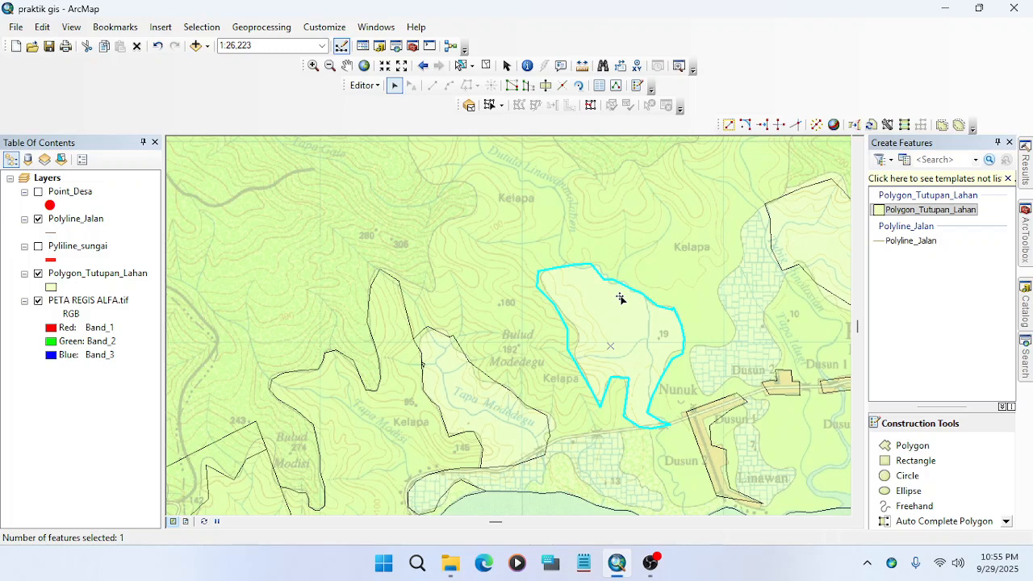
{"action": "key", "text": "Delete"}
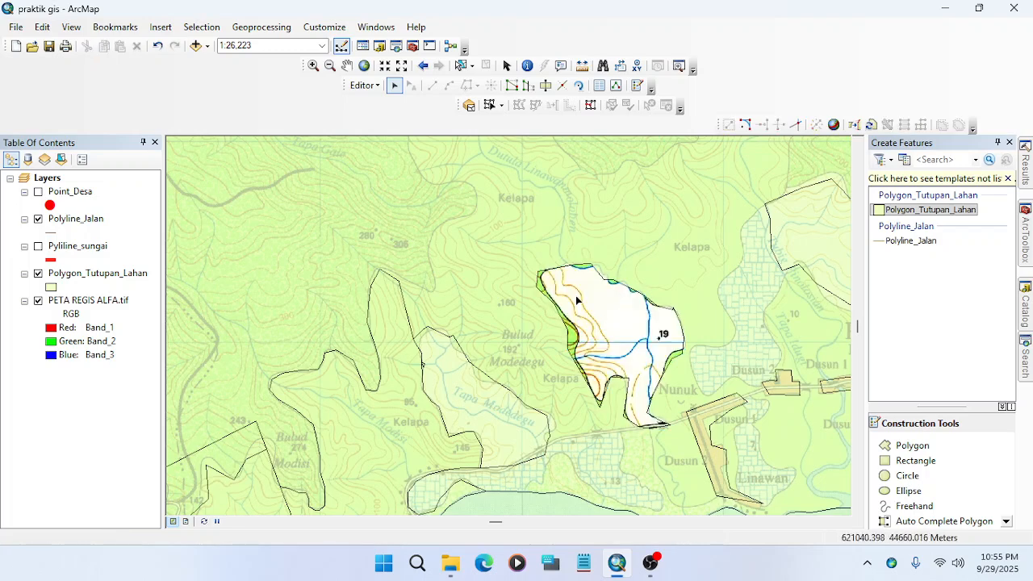
Try to reshape the surrounding land-cover polygon at the narrow Kelapa tip north of Tapa Modisi.
{"action": "left_click_drag", "start_coordinate": [554, 285], "coordinate": [555, 318]}
{"action": "left_click", "coordinate": [461, 298]}
{"action": "left_click", "coordinate": [528, 84]}
{"action": "left_click", "coordinate": [391, 310]}
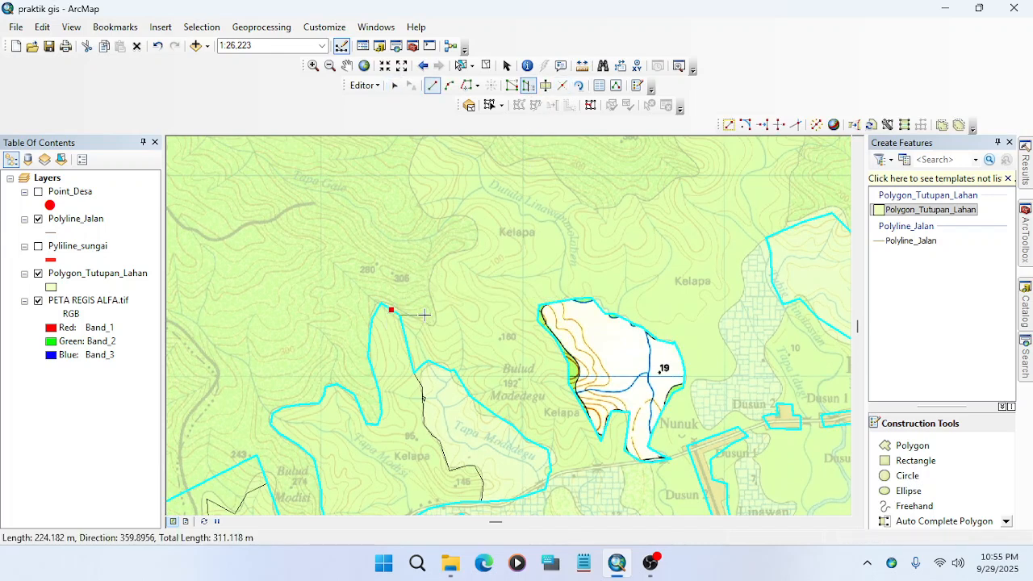
{"action": "left_click", "coordinate": [399, 314]}
{"action": "double_click", "coordinate": [392, 329]}
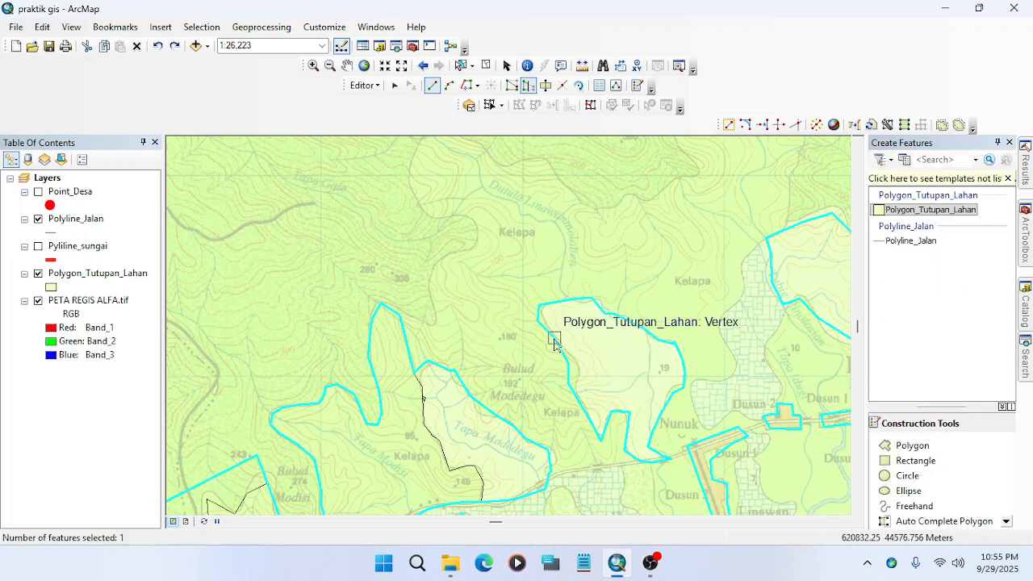
Delete the restored land-cover polygon around elevation point 19 and select the large surrounding polygon for cutting.
{"action": "left_click", "coordinate": [395, 85]}
{"action": "key", "text": "Delete"}
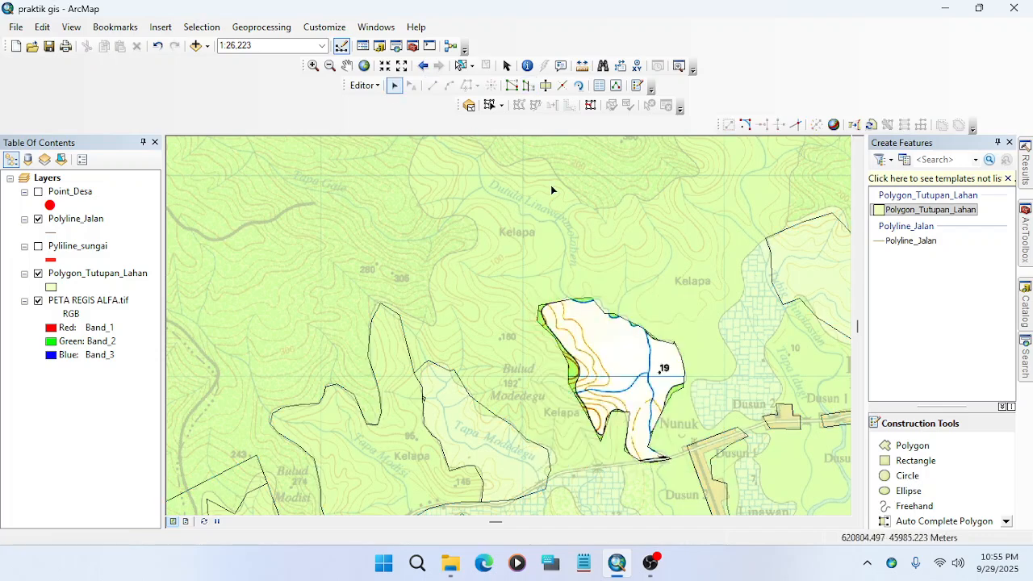
{"action": "left_click", "coordinate": [528, 85]}
{"action": "left_click", "coordinate": [485, 215]}
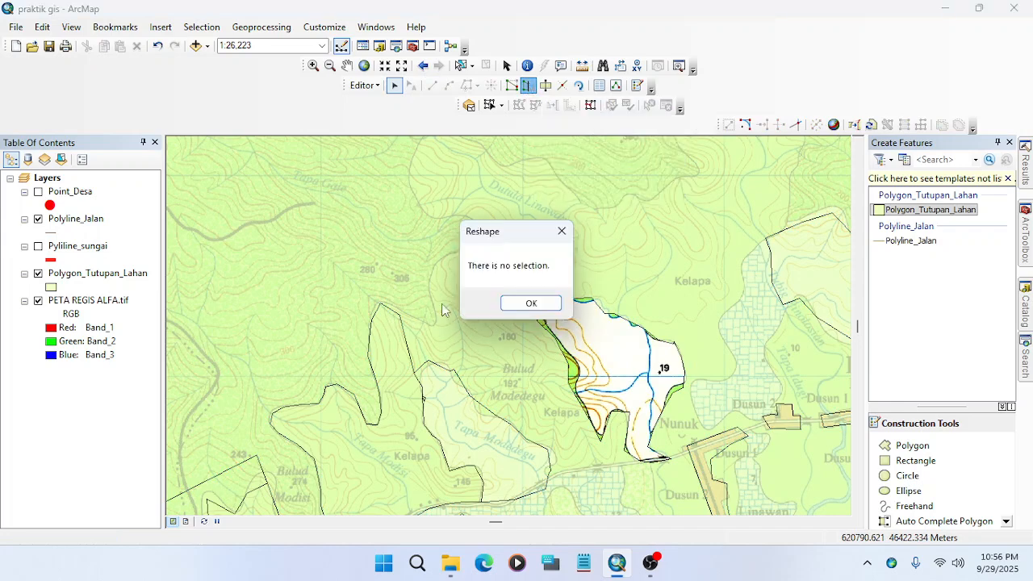
{"action": "left_click", "coordinate": [531, 304]}
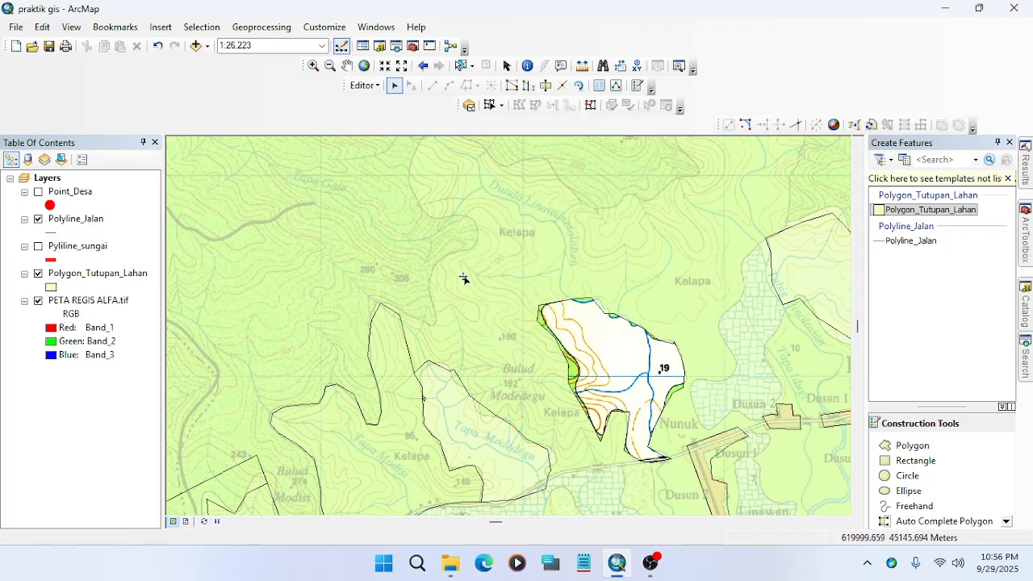
{"action": "left_click", "coordinate": [465, 192]}
{"action": "left_click", "coordinate": [546, 87]}
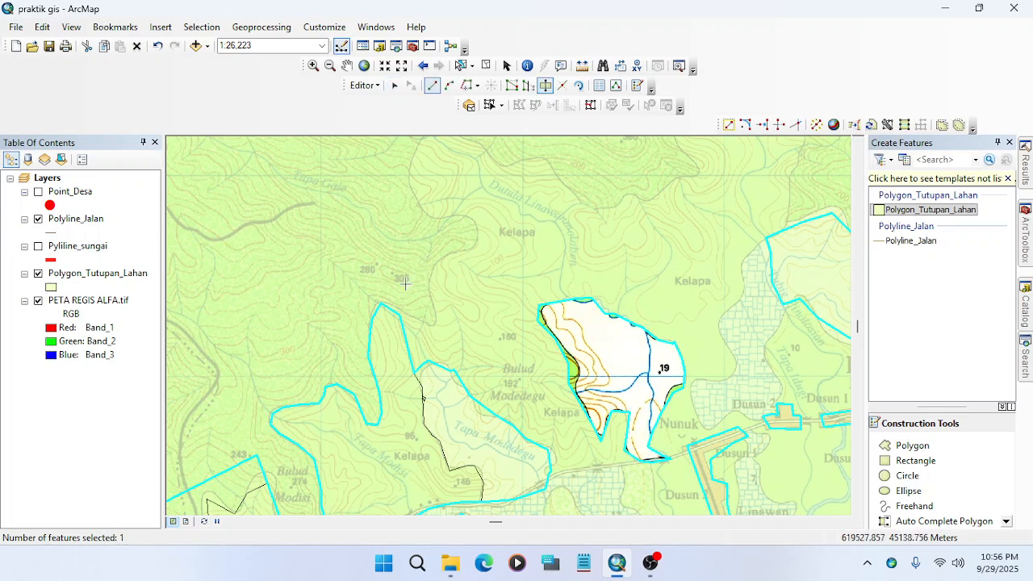
Try to trace a cut line from the Kelapa tip around the northern Kelapa area to the polygon east of it.
{"action": "left_click", "coordinate": [389, 374]}
{"action": "left_click", "coordinate": [390, 317]}
{"action": "left_click", "coordinate": [434, 316]}
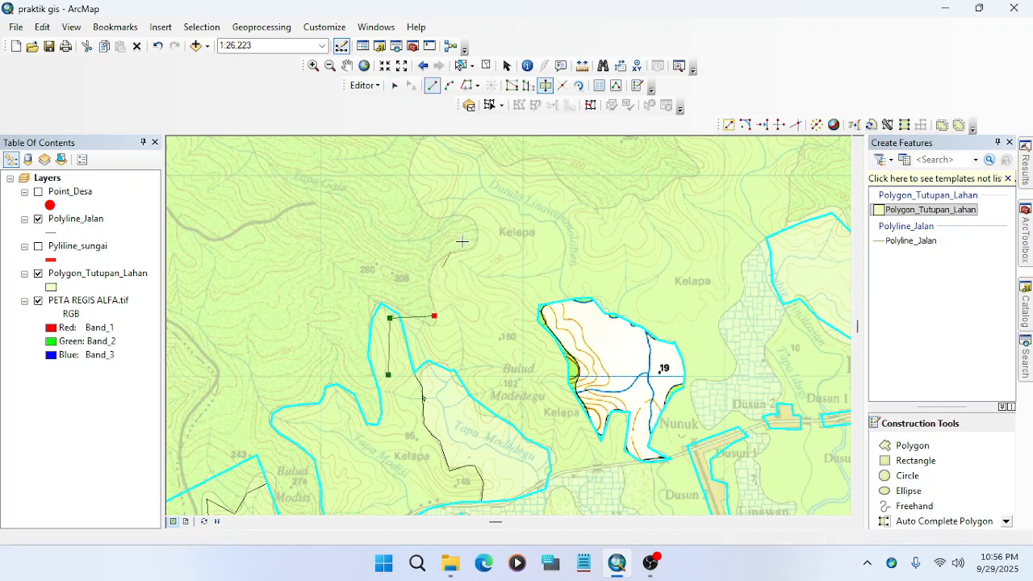
{"action": "left_click", "coordinate": [435, 303]}
{"action": "left_click", "coordinate": [442, 266]}
{"action": "left_click", "coordinate": [462, 243]}
{"action": "left_click", "coordinate": [476, 228]}
{"action": "left_click", "coordinate": [458, 207]}
{"action": "left_click", "coordinate": [413, 184]}
{"action": "left_click", "coordinate": [602, 208]}
{"action": "left_click", "coordinate": [623, 211]}
{"action": "left_click", "coordinate": [693, 168]}
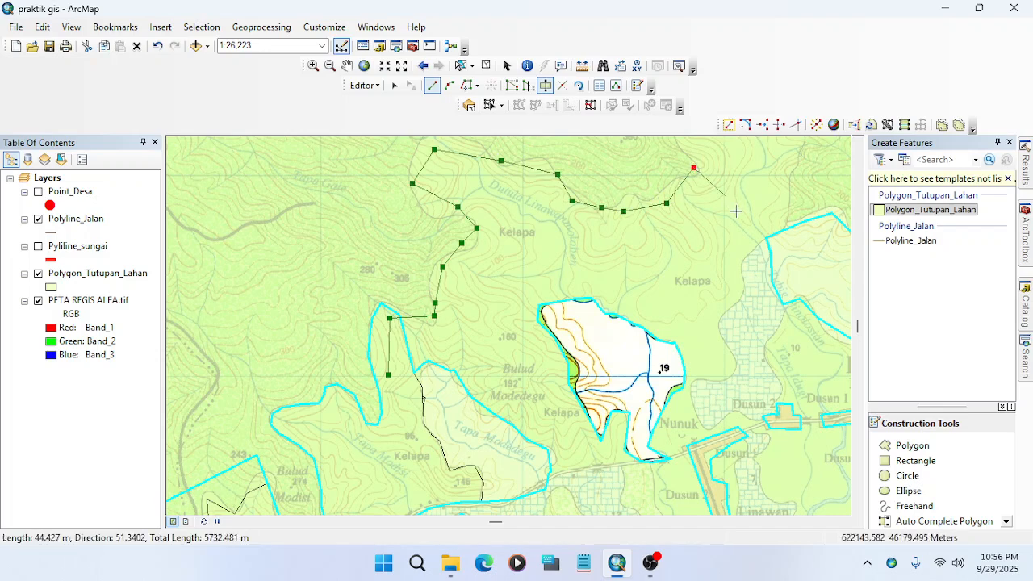
{"action": "left_click", "coordinate": [736, 211]}
{"action": "left_click", "coordinate": [800, 256]}
{"action": "left_click", "coordinate": [799, 274]}
Undo the last vertices of the cut line and try to finish it inside the gap around elevation point 19.
{"action": "key", "text": "ctrl+z"}
{"action": "key", "text": "ctrl+z"}
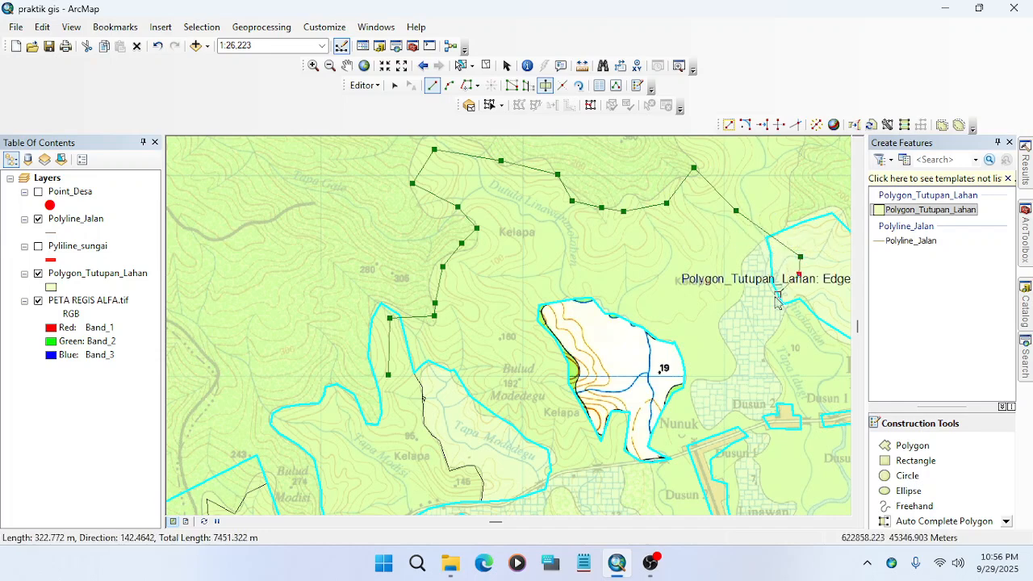
{"action": "key", "text": "ctrl+z"}
{"action": "key", "text": "ctrl+z"}
{"action": "key", "text": "ctrl+z"}
{"action": "key", "text": "ctrl+z"}
{"action": "key", "text": "ctrl+z"}
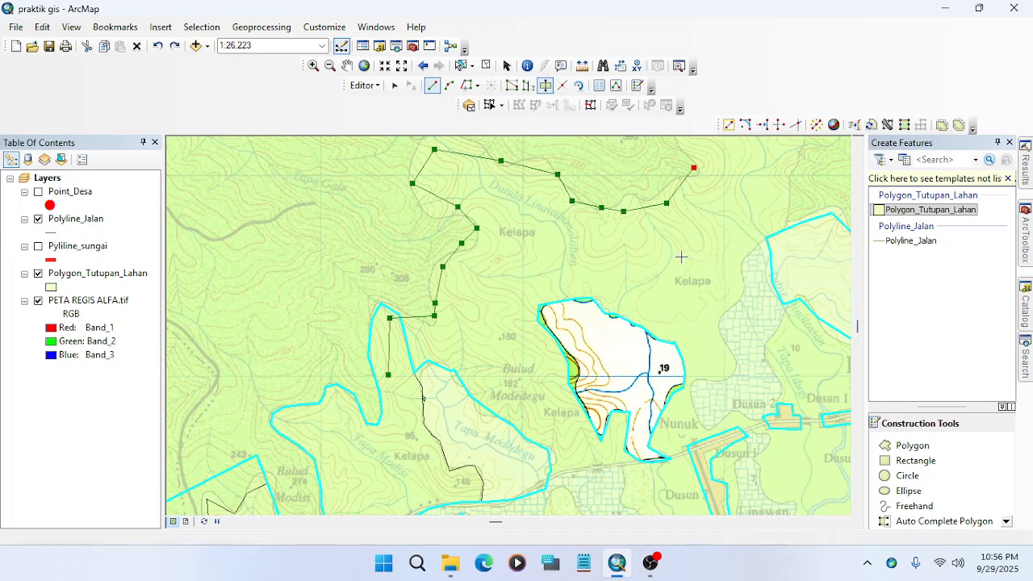
{"action": "double_click", "coordinate": [612, 353]}
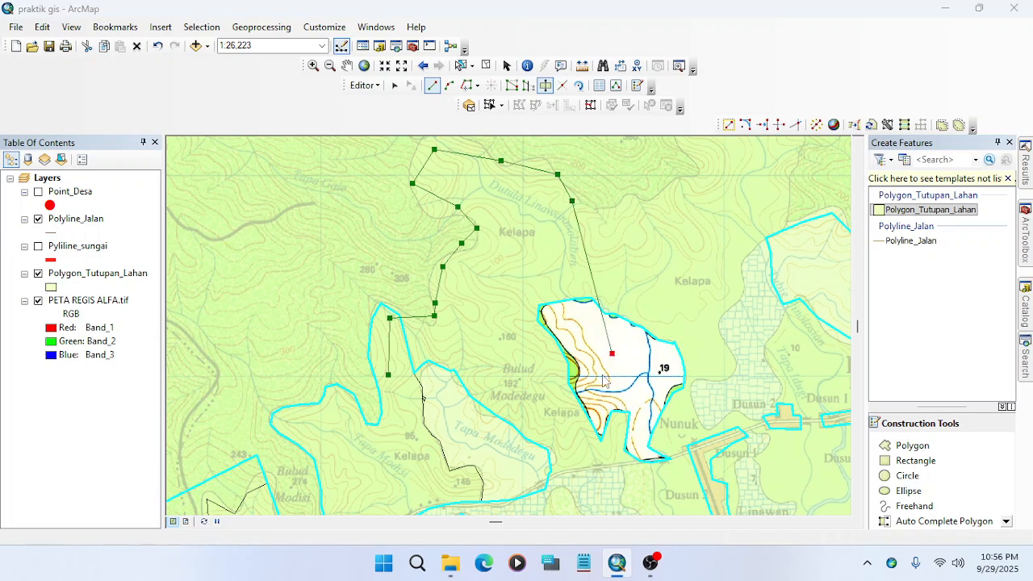
{"action": "left_click", "coordinate": [625, 314]}
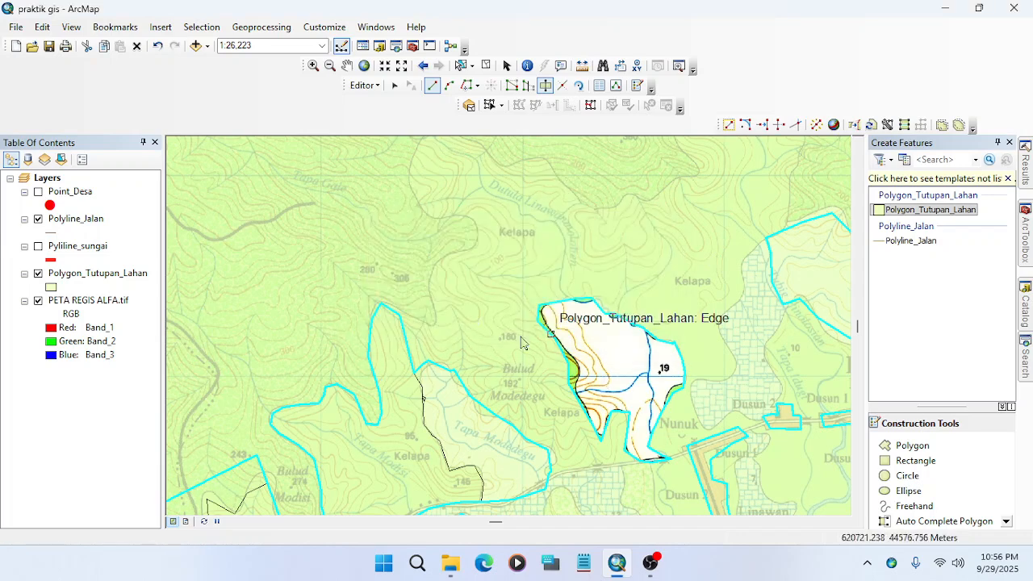
Trace a new cut line from the Kelapa tip north of Tapa Modisi along the western edge of the northern Kelapa area.
{"action": "left_click", "coordinate": [390, 337]}
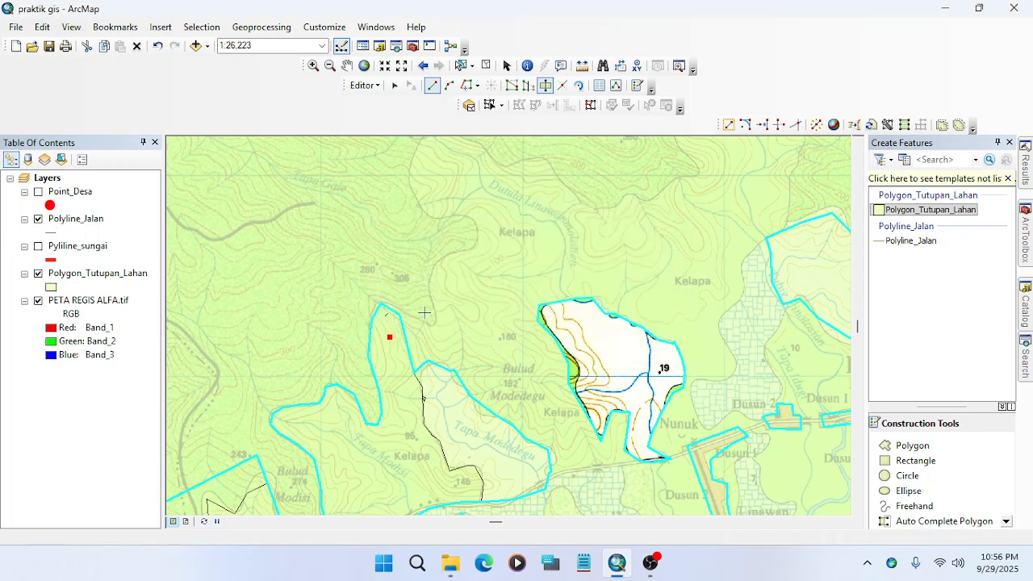
{"action": "left_click", "coordinate": [391, 310]}
{"action": "left_click", "coordinate": [432, 323]}
{"action": "left_click", "coordinate": [441, 320]}
{"action": "left_click", "coordinate": [435, 295]}
{"action": "left_click", "coordinate": [434, 270]}
{"action": "left_click", "coordinate": [449, 261]}
{"action": "left_click", "coordinate": [474, 249]}
{"action": "left_click", "coordinate": [481, 228]}
{"action": "left_click", "coordinate": [459, 219]}
{"action": "left_click", "coordinate": [429, 208]}
{"action": "left_click", "coordinate": [409, 187]}
{"action": "left_click", "coordinate": [415, 154]}
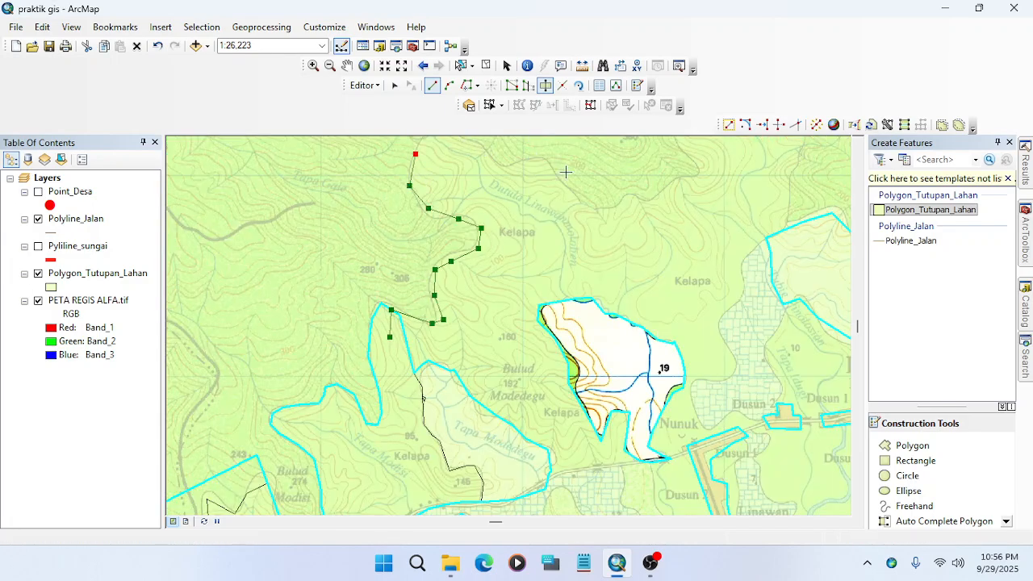
Continue the cut line along the northern Kelapa edge, through the gap at elevation point 19 and back over Tapa Modedegu, completing the cut.
{"action": "left_click", "coordinate": [476, 145]}
{"action": "left_click", "coordinate": [502, 165]}
{"action": "left_click", "coordinate": [529, 158]}
{"action": "left_click", "coordinate": [563, 167]}
{"action": "left_click", "coordinate": [575, 202]}
{"action": "left_click", "coordinate": [596, 212]}
{"action": "left_click", "coordinate": [607, 210]}
{"action": "left_click", "coordinate": [597, 339]}
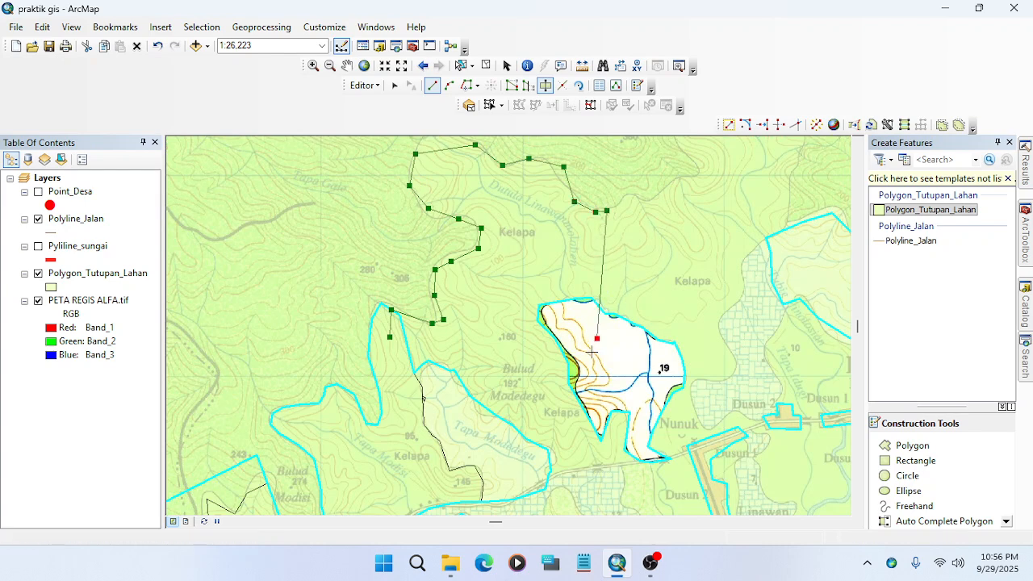
{"action": "left_click", "coordinate": [541, 458]}
{"action": "left_click", "coordinate": [512, 450]}
{"action": "left_click", "coordinate": [495, 440]}
{"action": "left_click", "coordinate": [400, 387]}
{"action": "double_click", "coordinate": [390, 337]}
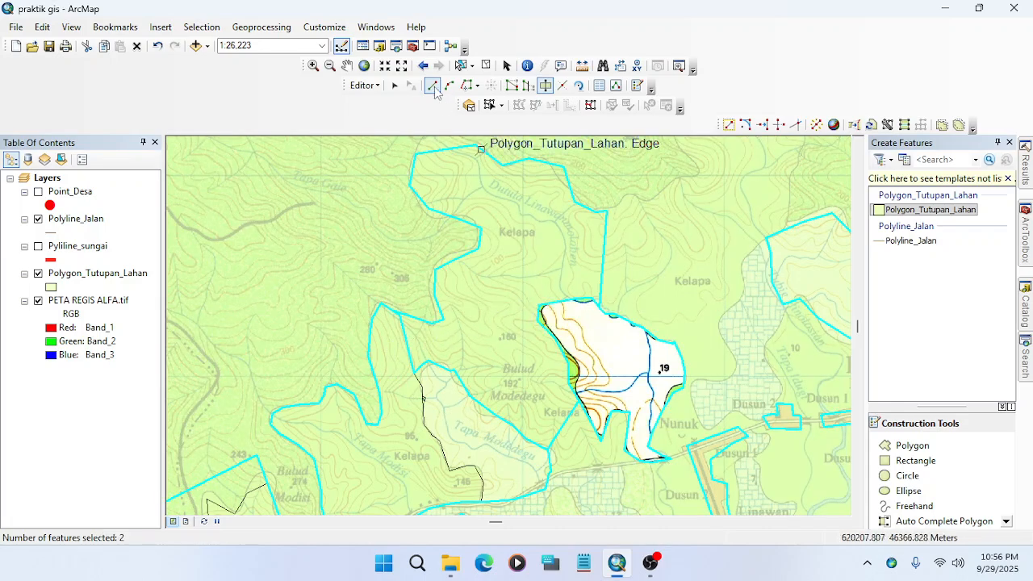
Select the newly cut Kelapa polygon around Bulud Modedegu to check its extent.
{"action": "left_click", "coordinate": [395, 87]}
{"action": "left_click", "coordinate": [581, 336]}
{"action": "left_click", "coordinate": [522, 268]}
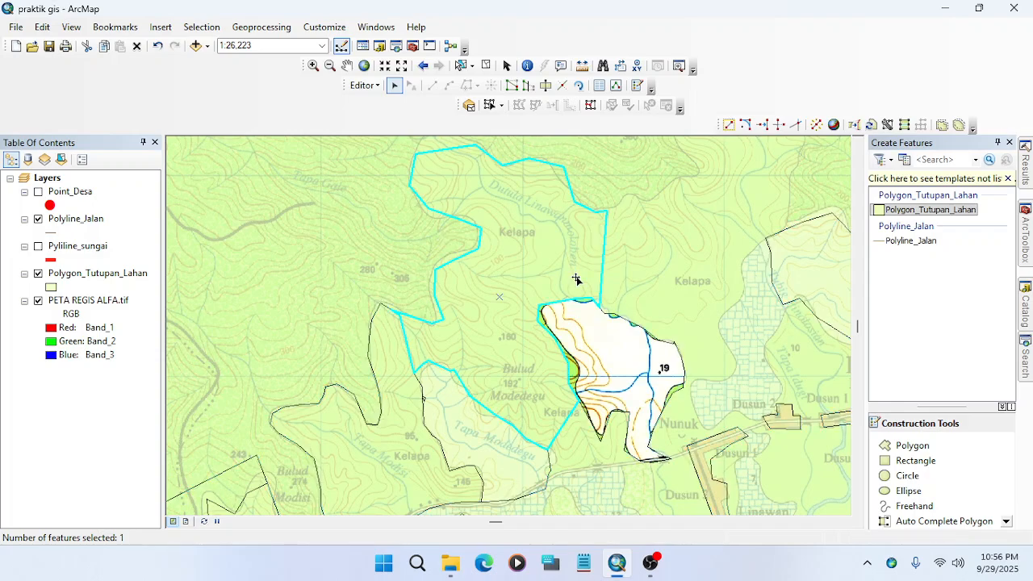
Auto-complete polygons over the uncovered Kelapa area at Bulud Modedegu and the gap at elevation point 19, tracing their shared boundary.
{"action": "left_click_drag", "start_coordinate": [383, 216], "coordinate": [411, 395]}
{"action": "left_click_drag", "start_coordinate": [514, 194], "coordinate": [504, 142]}
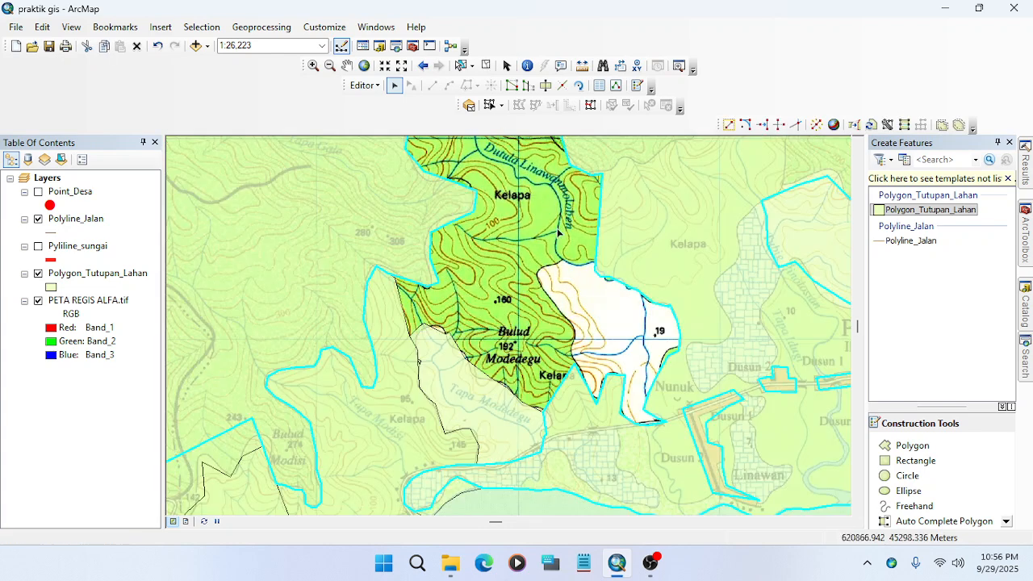
{"action": "left_click", "coordinate": [940, 521]}
{"action": "left_click", "coordinate": [652, 247]}
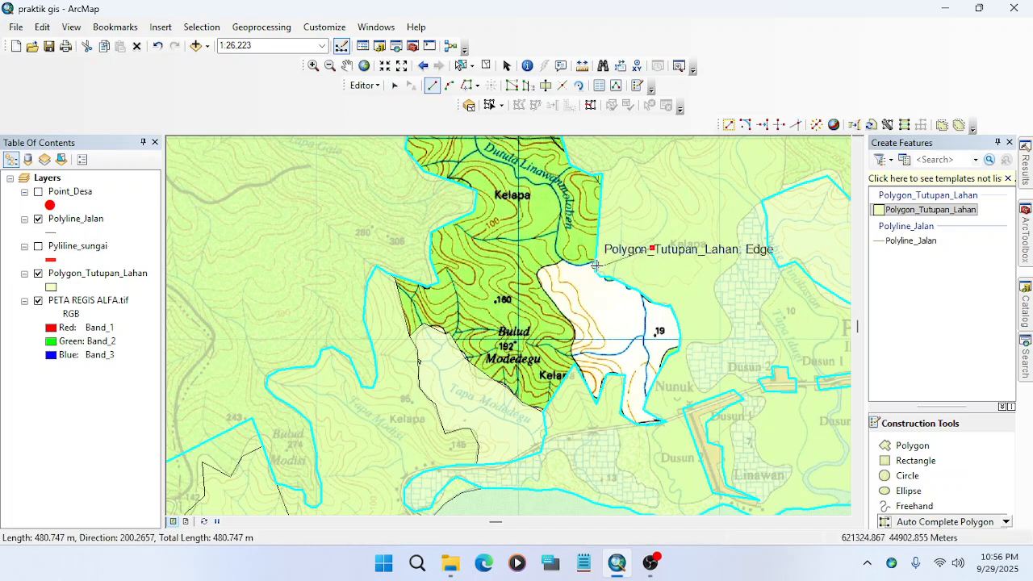
{"action": "left_click", "coordinate": [576, 260]}
{"action": "left_click", "coordinate": [557, 262]}
{"action": "left_click", "coordinate": [542, 273]}
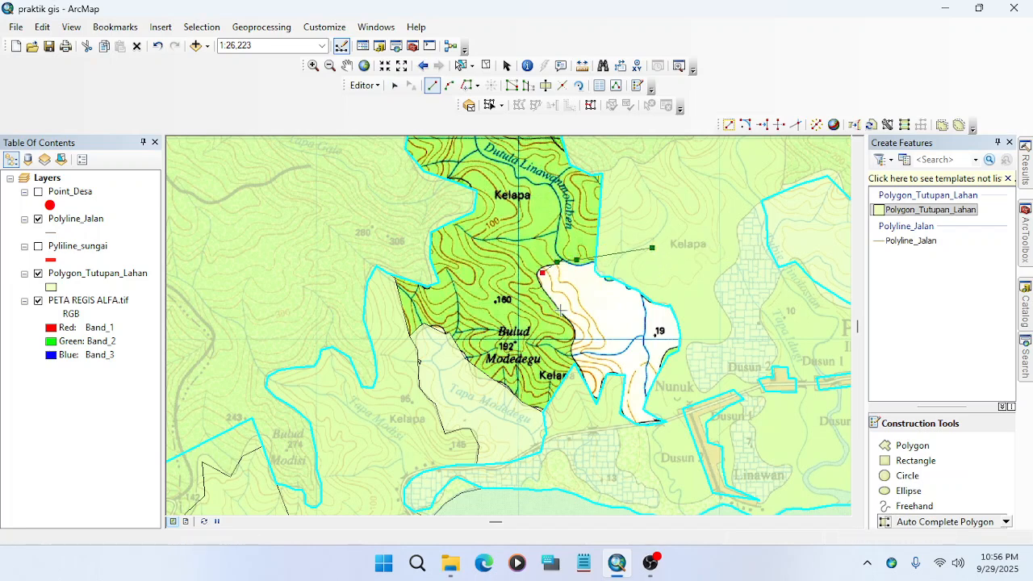
{"action": "left_click", "coordinate": [571, 325]}
{"action": "left_click", "coordinate": [571, 354]}
{"action": "left_click", "coordinate": [578, 405]}
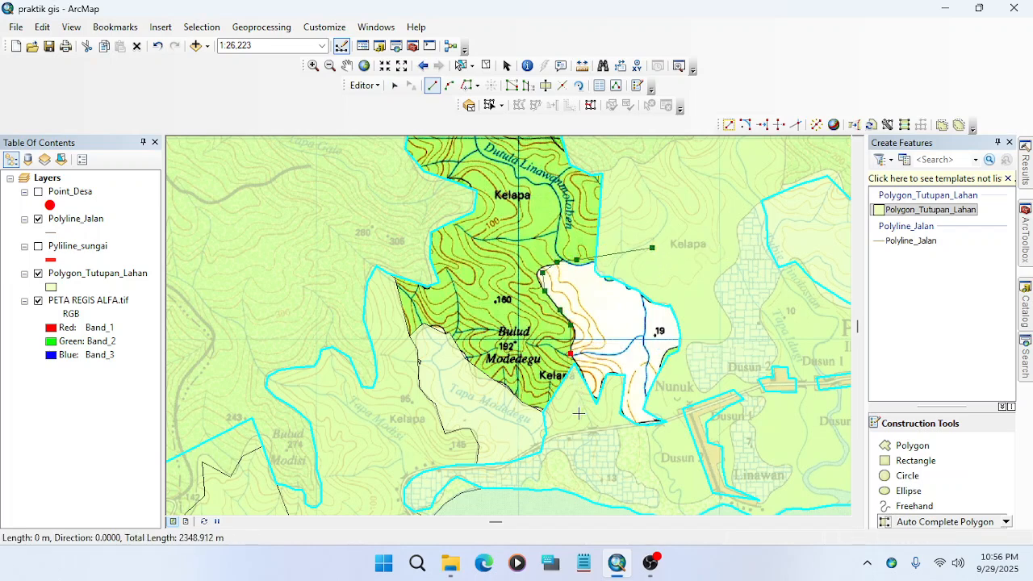
{"action": "key", "text": "F2"}
Select the large polygon surrounding the Kelapa areas as the target for the Cut Polygons tool.
{"action": "left_click_drag", "start_coordinate": [623, 293], "coordinate": [622, 362]}
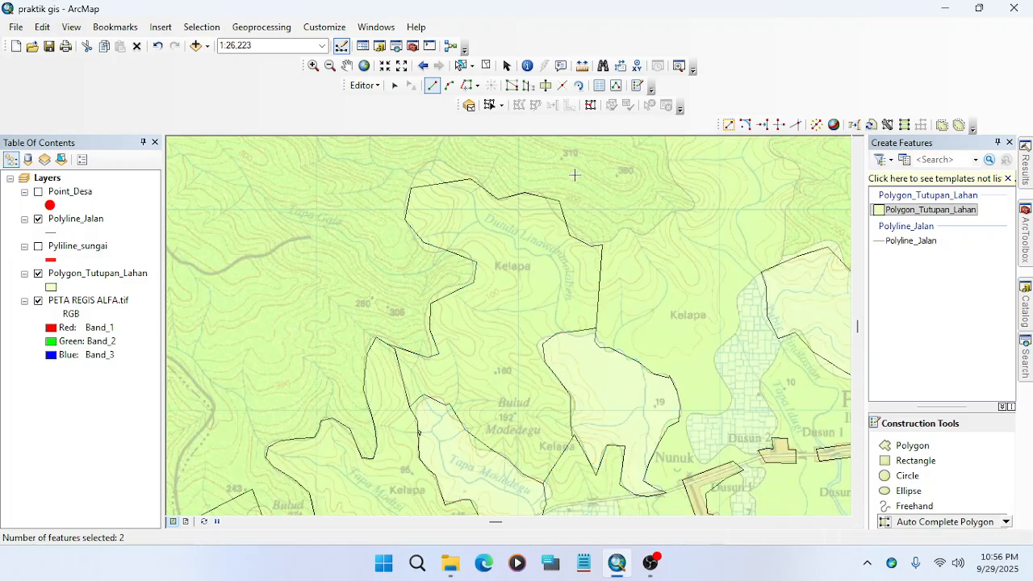
{"action": "left_click_drag", "start_coordinate": [584, 152], "coordinate": [391, 207]}
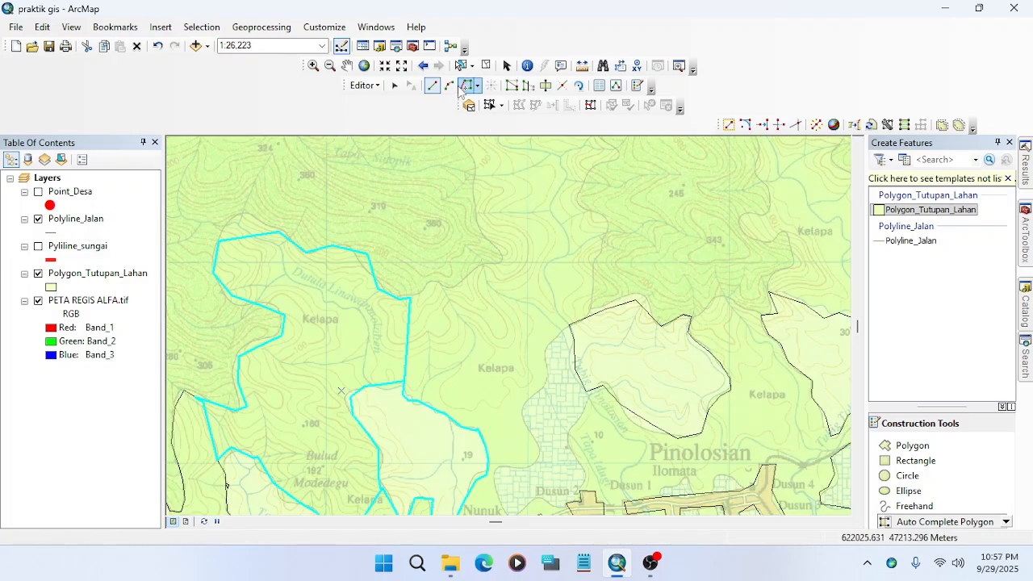
{"action": "left_click", "coordinate": [545, 86]}
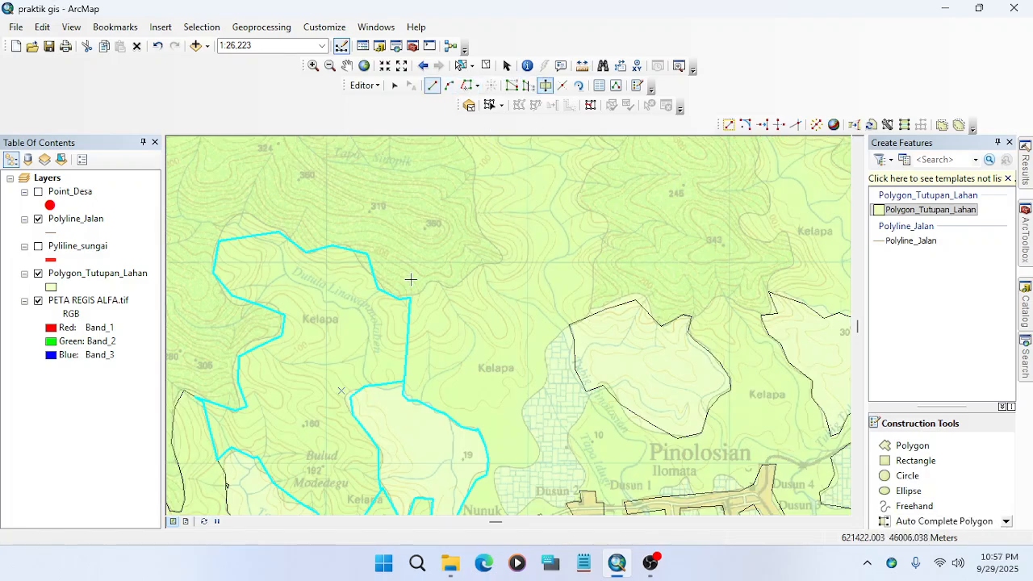
{"action": "left_click", "coordinate": [395, 86]}
{"action": "left_click", "coordinate": [520, 199]}
{"action": "left_click", "coordinate": [545, 85]}
Trace a cut line from the Bulud Modedegu Kelapa polygon northward along the western edge of the central Kelapa valley to its northern tip.
{"action": "left_click", "coordinate": [352, 322]}
{"action": "left_click", "coordinate": [450, 281]}
{"action": "left_click", "coordinate": [458, 282]}
{"action": "left_click", "coordinate": [491, 271]}
{"action": "left_click", "coordinate": [494, 255]}
{"action": "left_click", "coordinate": [477, 229]}
{"action": "left_click", "coordinate": [484, 293]}
{"action": "left_click", "coordinate": [474, 269]}
{"action": "left_click", "coordinate": [484, 228]}
{"action": "left_click", "coordinate": [493, 190]}
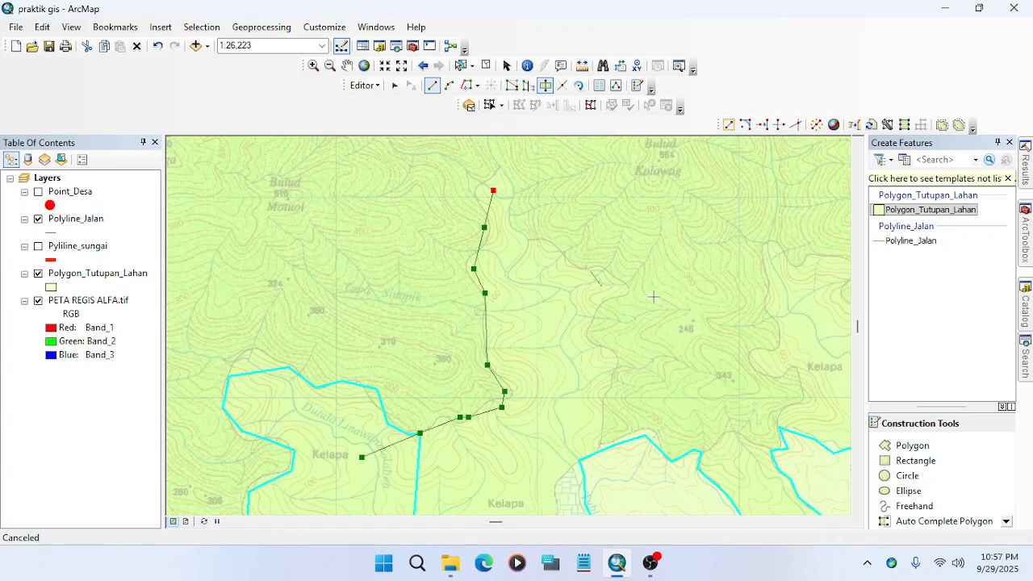
Continue the cut line down the eastern edge of the central Kelapa valley into the polygon northwest of Pinolosian.
{"action": "left_click", "coordinate": [653, 296]}
{"action": "left_click", "coordinate": [607, 318]}
{"action": "left_click", "coordinate": [605, 346]}
{"action": "left_click", "coordinate": [632, 381]}
{"action": "left_click_drag", "start_coordinate": [613, 386], "coordinate": [627, 253]}
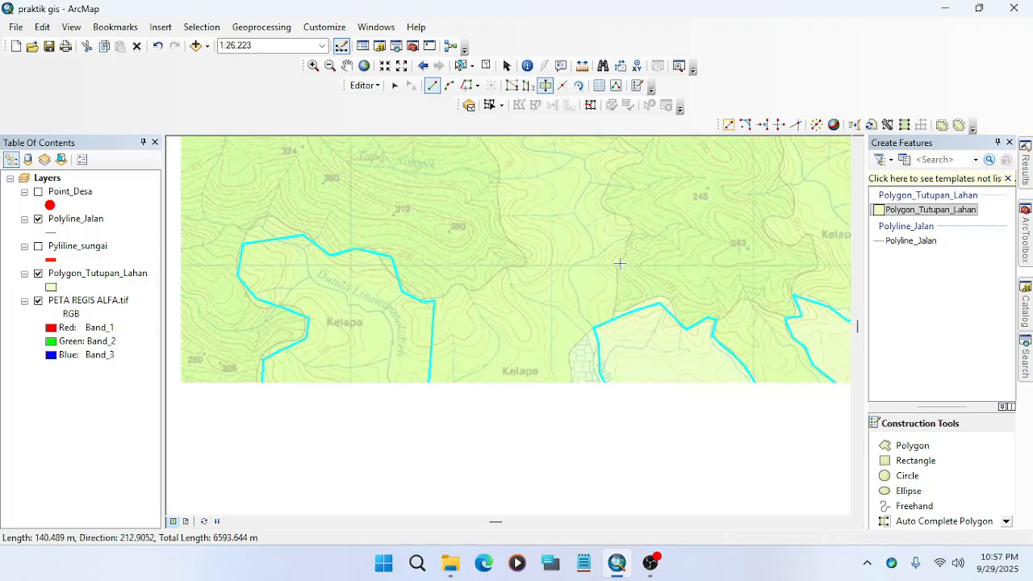
{"action": "left_click", "coordinate": [607, 287]}
{"action": "left_click", "coordinate": [616, 334]}
{"action": "left_click", "coordinate": [617, 340]}
{"action": "left_click_drag", "start_coordinate": [617, 350], "coordinate": [618, 305]}
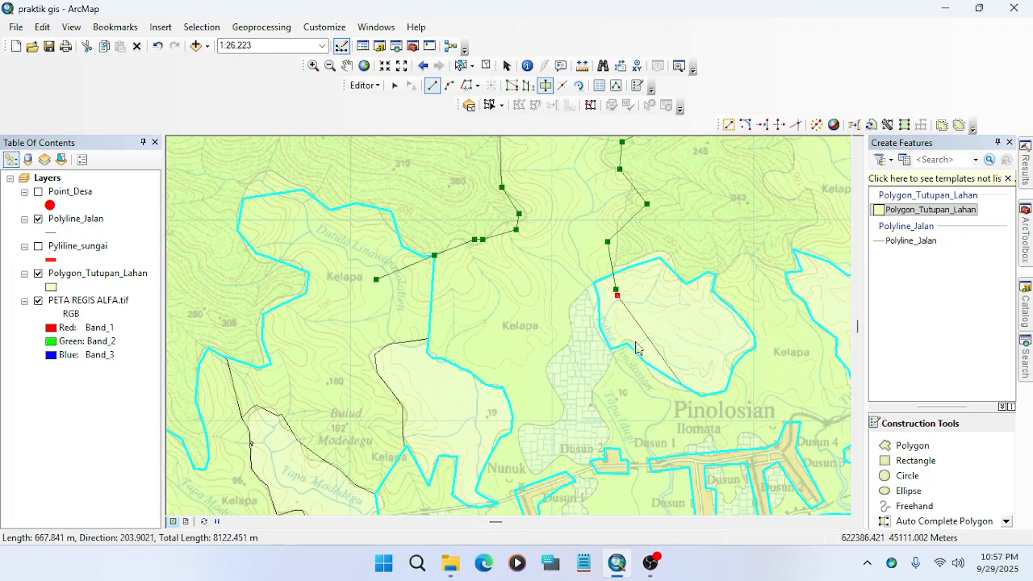
Loop the cut line inside the polygon northwest of Pinolosian and try to finish it along the rice field's western edge.
{"action": "left_click", "coordinate": [682, 316]}
{"action": "left_click", "coordinate": [607, 303]}
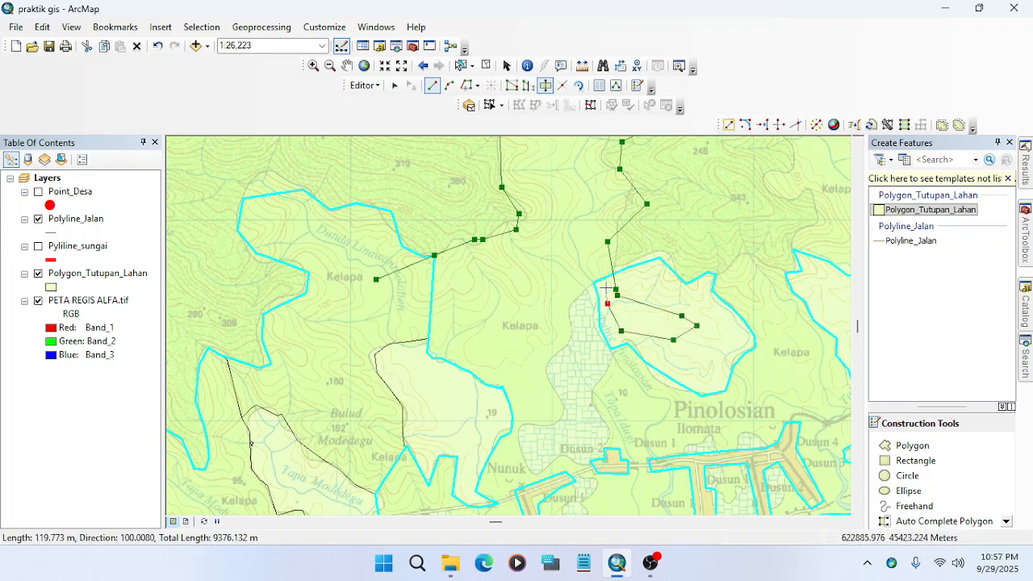
{"action": "left_click", "coordinate": [593, 284]}
{"action": "left_click", "coordinate": [582, 292]}
{"action": "left_click", "coordinate": [574, 297]}
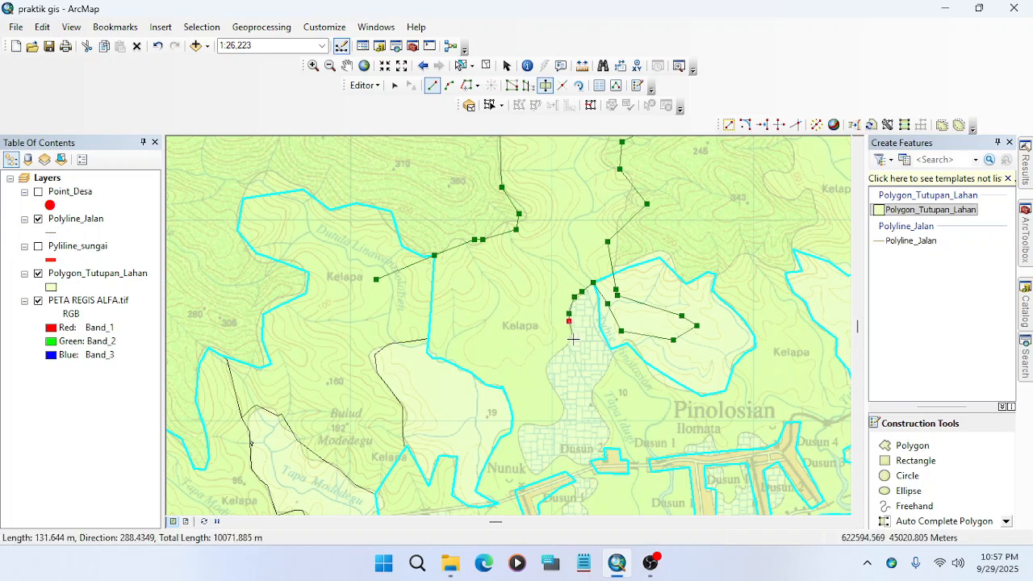
{"action": "double_click", "coordinate": [573, 343]}
{"action": "left_click", "coordinate": [614, 321]}
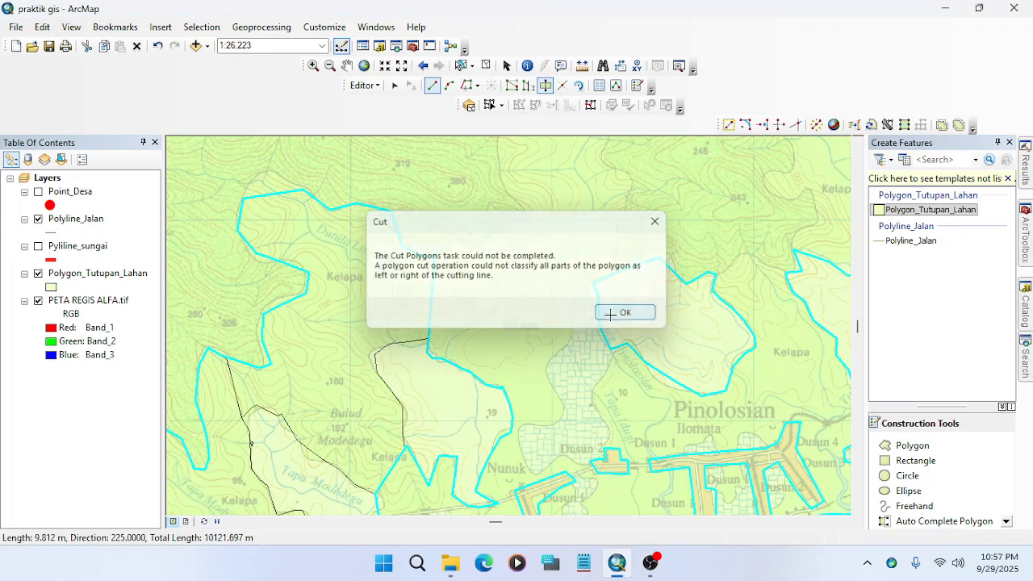
Trace a new cut line from the Bulud Modedegu Kelapa polygon up the western edge of the central Kelapa valley to its northern tip.
{"action": "left_click", "coordinate": [389, 272]}
{"action": "left_click", "coordinate": [423, 256]}
{"action": "left_click", "coordinate": [477, 248]}
{"action": "left_click", "coordinate": [493, 245]}
{"action": "left_click", "coordinate": [512, 226]}
{"action": "left_click_drag", "start_coordinate": [506, 181], "coordinate": [504, 329]}
{"action": "left_click", "coordinate": [506, 348]}
{"action": "left_click", "coordinate": [491, 306]}
{"action": "left_click", "coordinate": [486, 267]}
{"action": "left_click", "coordinate": [483, 212]}
{"action": "left_click", "coordinate": [508, 166]}
Extend the new cut line down the valley's eastern edge and into the existing polygon northwest of Pinolosian.
{"action": "left_click", "coordinate": [595, 240]}
{"action": "left_click", "coordinate": [642, 259]}
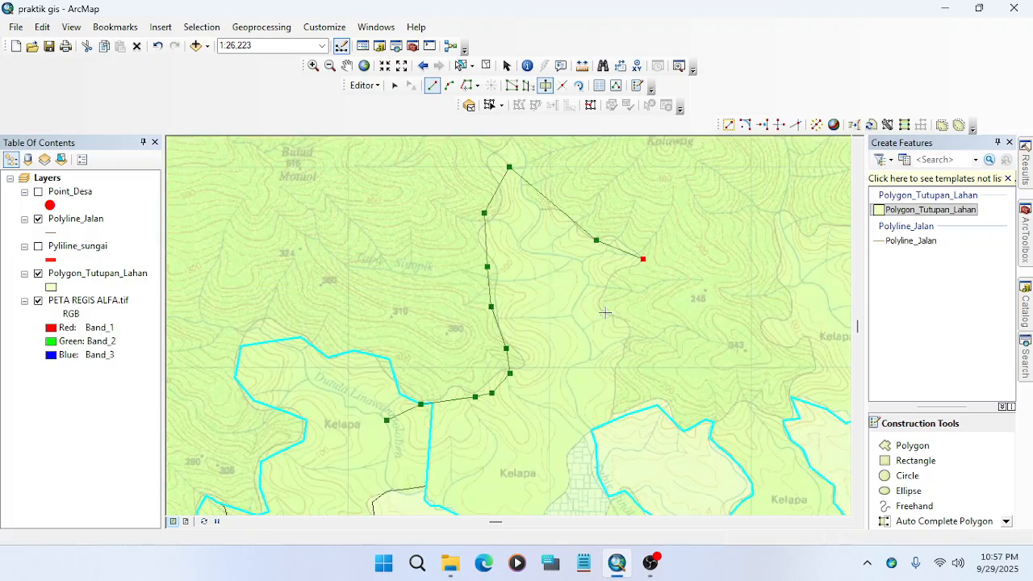
{"action": "left_click", "coordinate": [615, 287]}
{"action": "left_click", "coordinate": [604, 308]}
{"action": "left_click", "coordinate": [620, 343]}
{"action": "left_click", "coordinate": [616, 370]}
{"action": "left_click", "coordinate": [622, 447]}
{"action": "left_click_drag", "start_coordinate": [622, 452], "coordinate": [628, 322]}
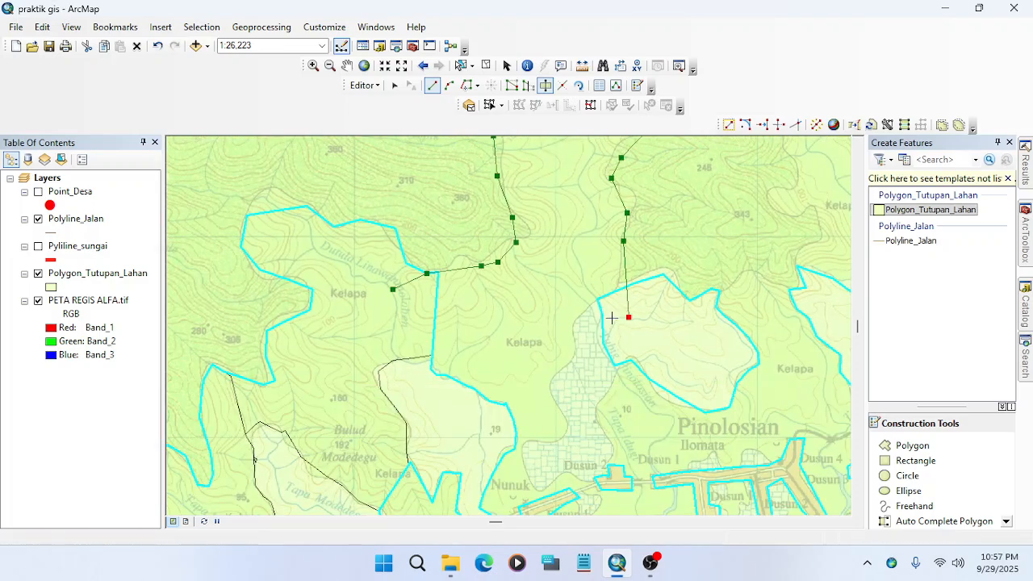
Extend the cut line along the western and southern edges of the rice field down to Dusun 2.
{"action": "left_click", "coordinate": [595, 310]}
{"action": "left_click", "coordinate": [581, 316]}
{"action": "left_click", "coordinate": [573, 334]}
{"action": "left_click", "coordinate": [570, 361]}
{"action": "left_click", "coordinate": [570, 387]}
{"action": "left_click", "coordinate": [568, 431]}
{"action": "left_click_drag", "start_coordinate": [532, 447], "coordinate": [538, 294]}
{"action": "left_click", "coordinate": [532, 294]}
{"action": "left_click", "coordinate": [532, 306]}
{"action": "left_click", "coordinate": [545, 332]}
{"action": "left_click", "coordinate": [566, 322]}
{"action": "left_click", "coordinate": [588, 315]}
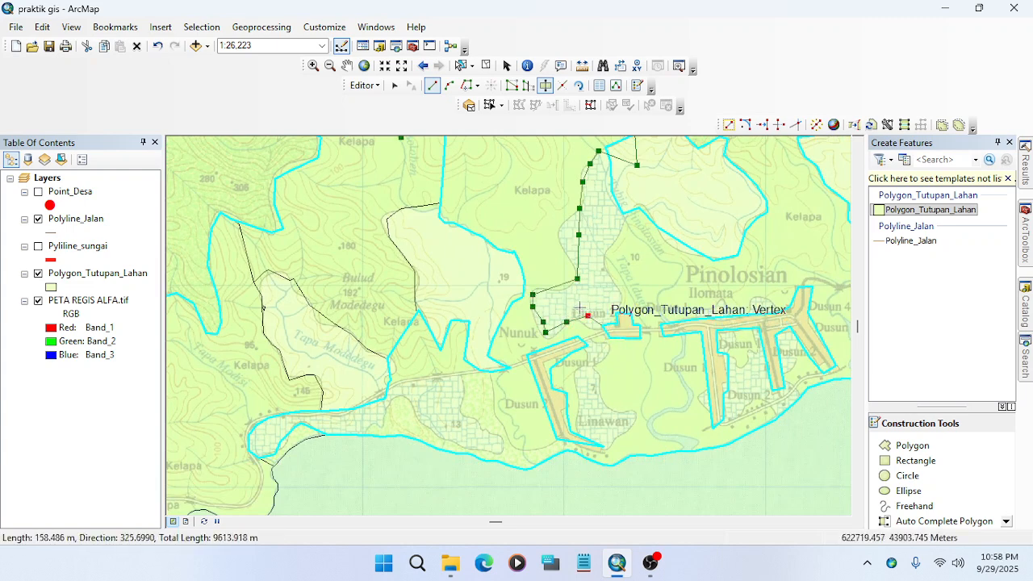
Complete the cut by running the line past Dusun 1 and Nunuk, through the elevation point 19 polygon, back to the Kelapa polygon.
{"action": "scroll", "coordinate": [606, 319], "scroll_direction": "down", "scroll_amount": 5}
{"action": "left_click", "coordinate": [650, 414]}
{"action": "scroll", "coordinate": [650, 415], "scroll_direction": "up", "scroll_amount": 6}
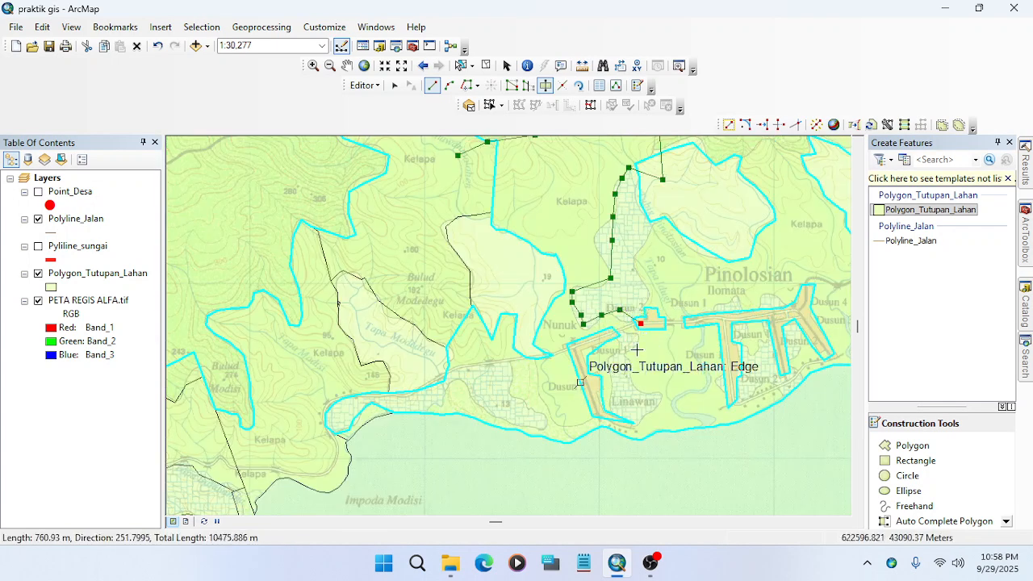
{"action": "left_click", "coordinate": [577, 348]}
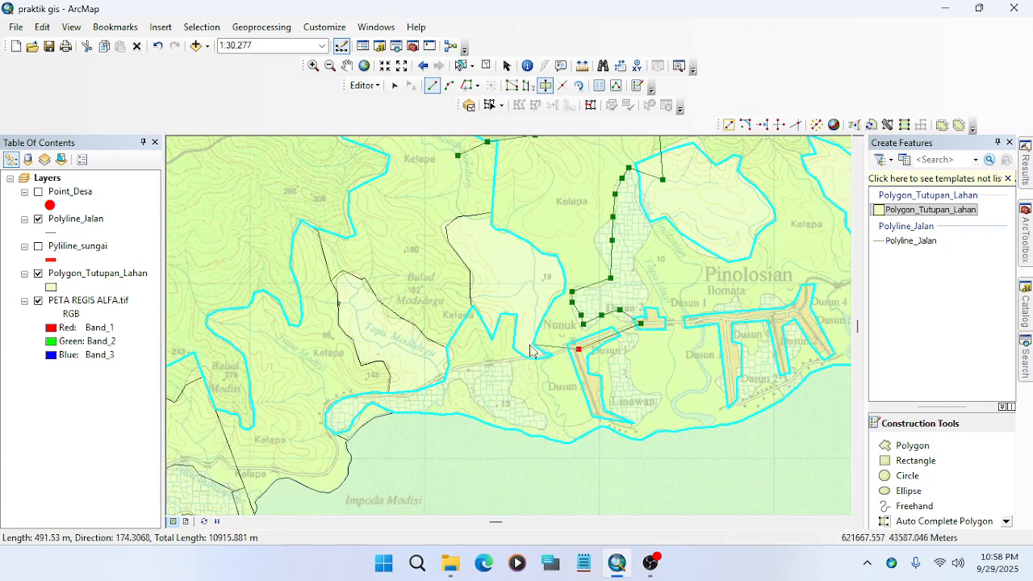
{"action": "left_click", "coordinate": [527, 302]}
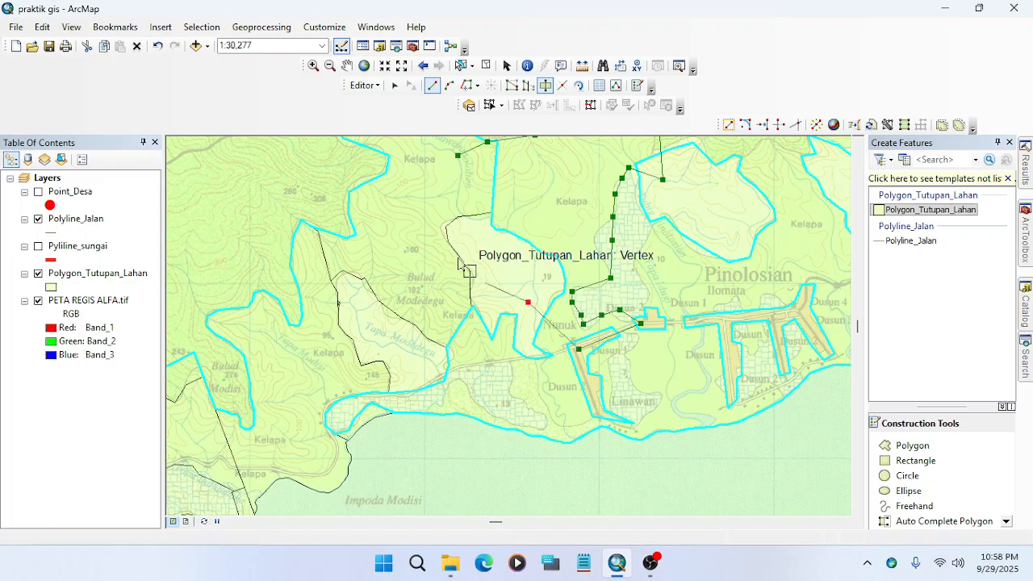
{"action": "left_click", "coordinate": [452, 196]}
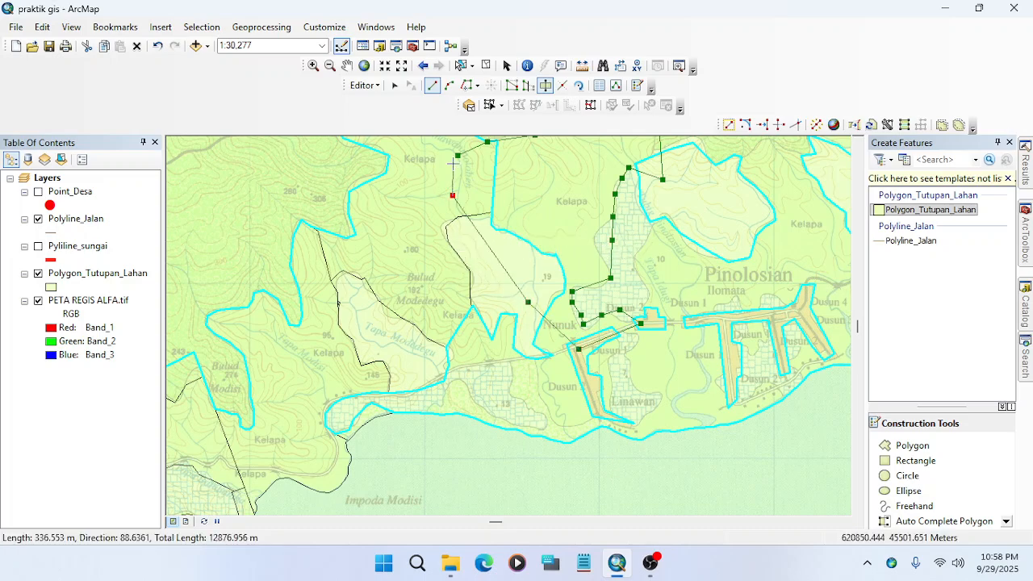
{"action": "double_click", "coordinate": [454, 163]}
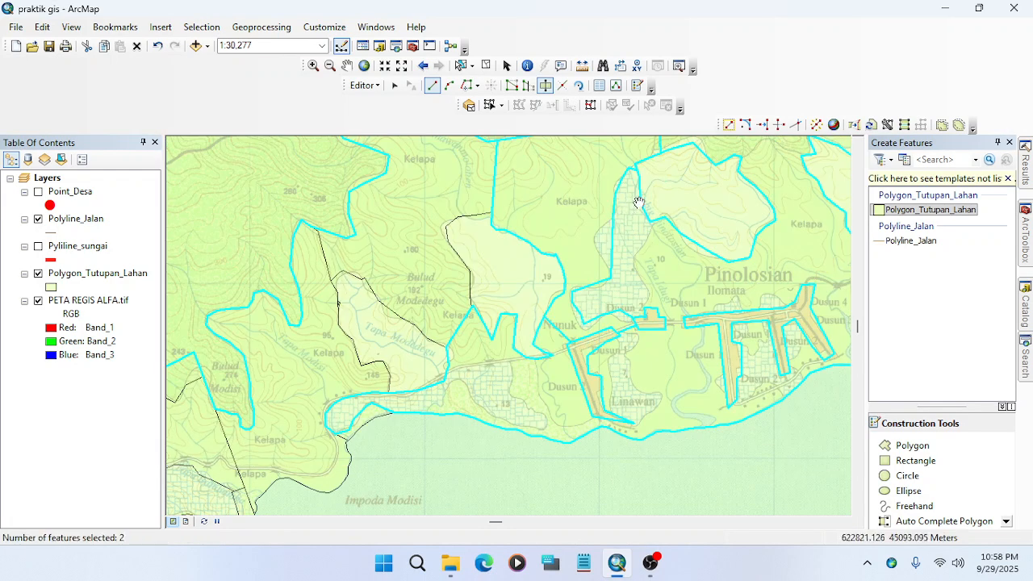
Select the newly cut central Kelapa polygon to check its extent, delete it and undo the deletion.
{"action": "left_click_drag", "start_coordinate": [636, 196], "coordinate": [598, 331]}
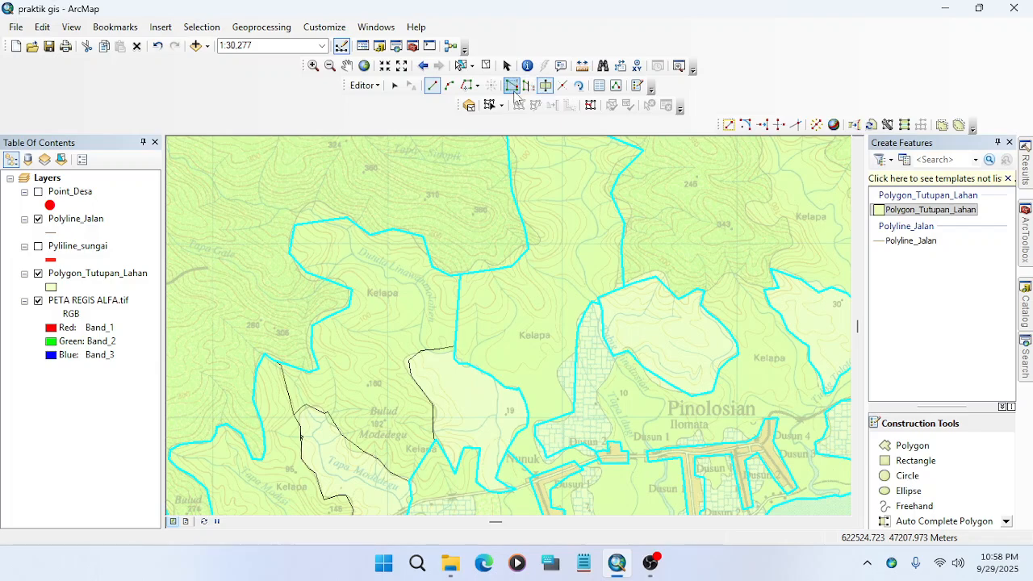
{"action": "left_click_drag", "start_coordinate": [547, 333], "coordinate": [540, 309]}
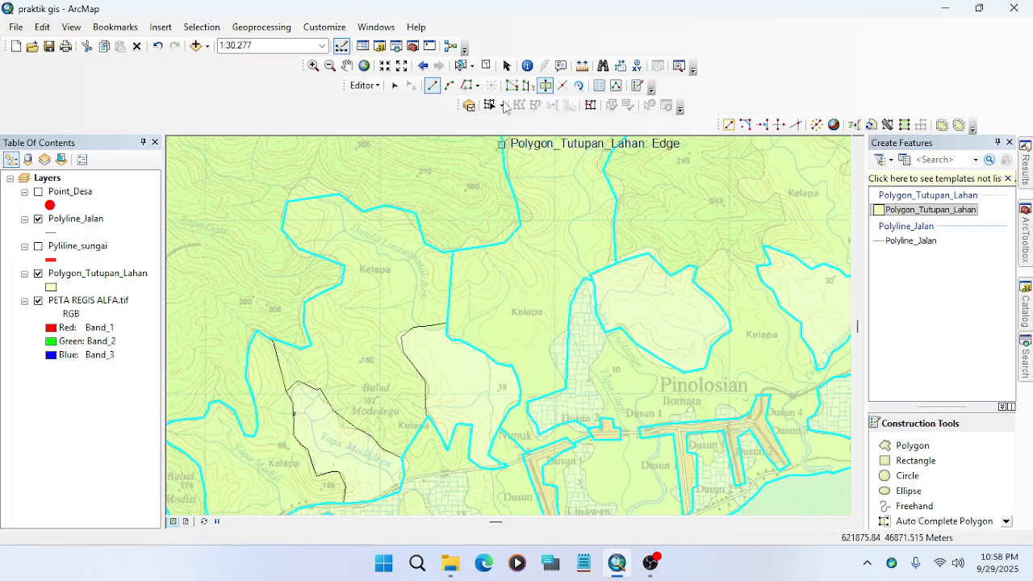
{"action": "left_click", "coordinate": [396, 86]}
{"action": "left_click_drag", "start_coordinate": [514, 201], "coordinate": [553, 475]}
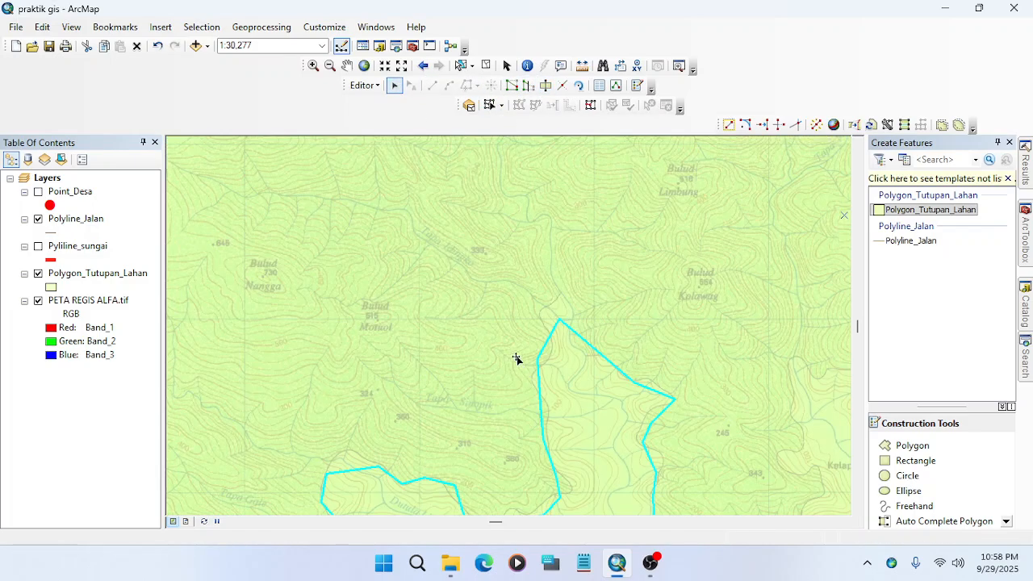
{"action": "left_click_drag", "start_coordinate": [631, 401], "coordinate": [590, 207]}
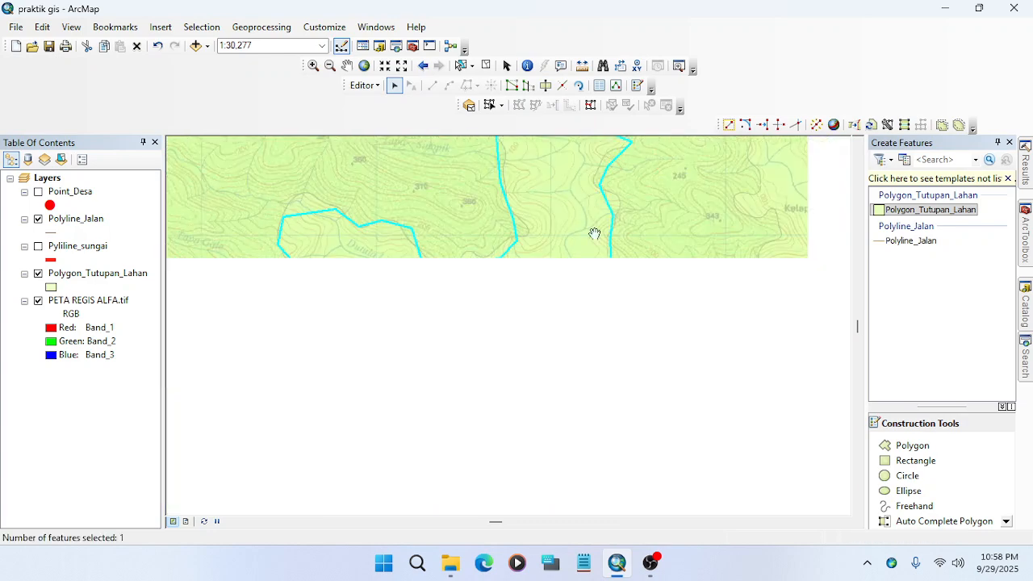
{"action": "left_click", "coordinate": [536, 308]}
{"action": "left_click", "coordinate": [382, 312]}
{"action": "left_click", "coordinate": [478, 298]}
{"action": "left_click", "coordinate": [420, 298]}
{"action": "left_click", "coordinate": [530, 240]}
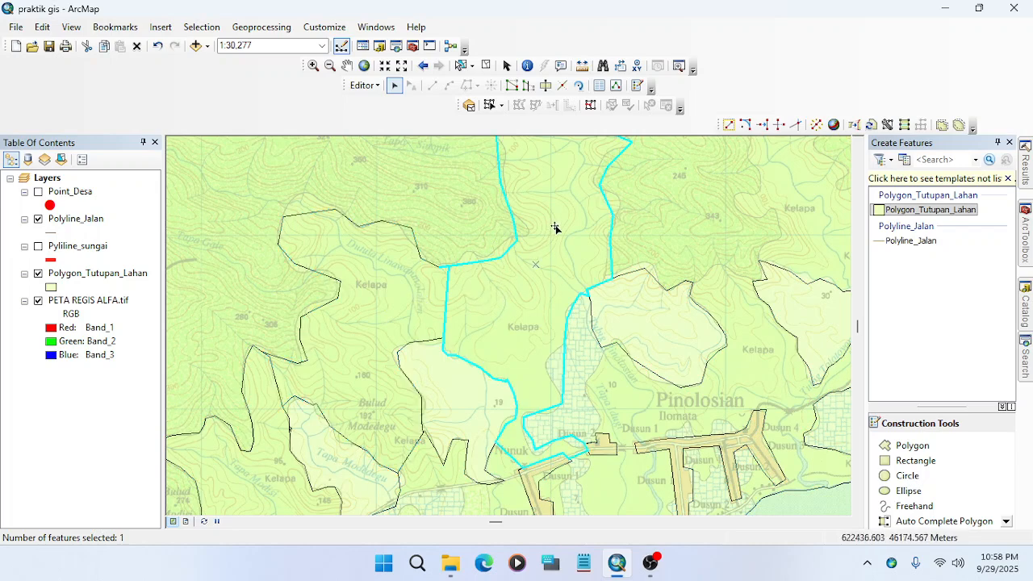
{"action": "key", "text": "Delete"}
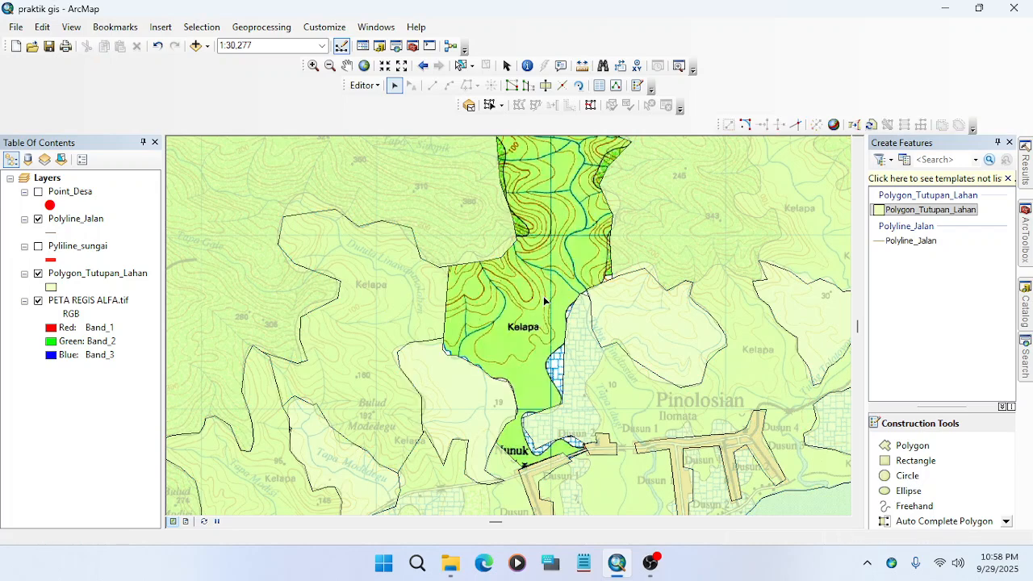
{"action": "key", "text": "ctrl+z"}
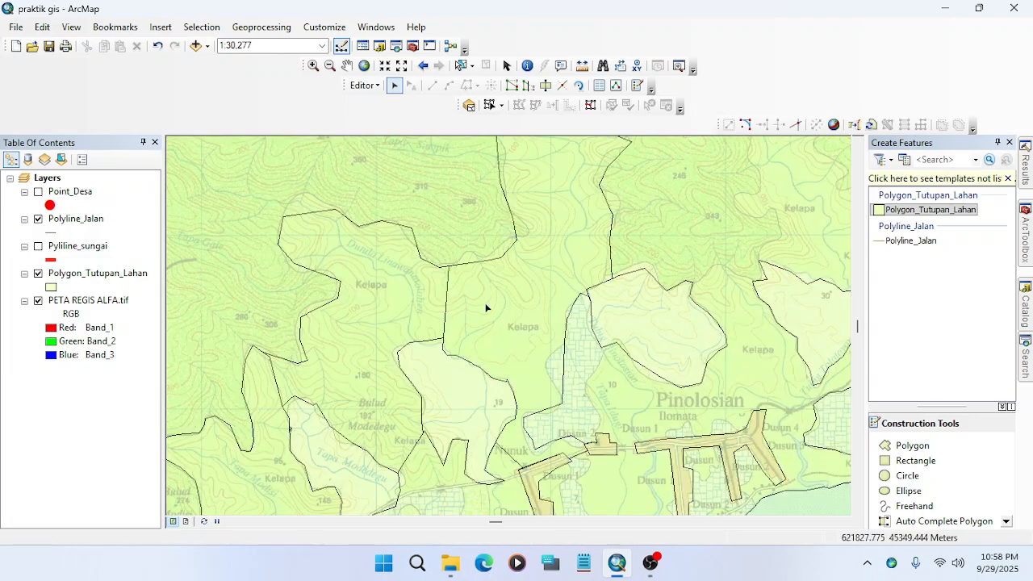
Merge the Kelapa polygon at Bulud Modedegu with the adjacent central Kelapa polygon.
{"action": "left_click", "coordinate": [403, 286]}
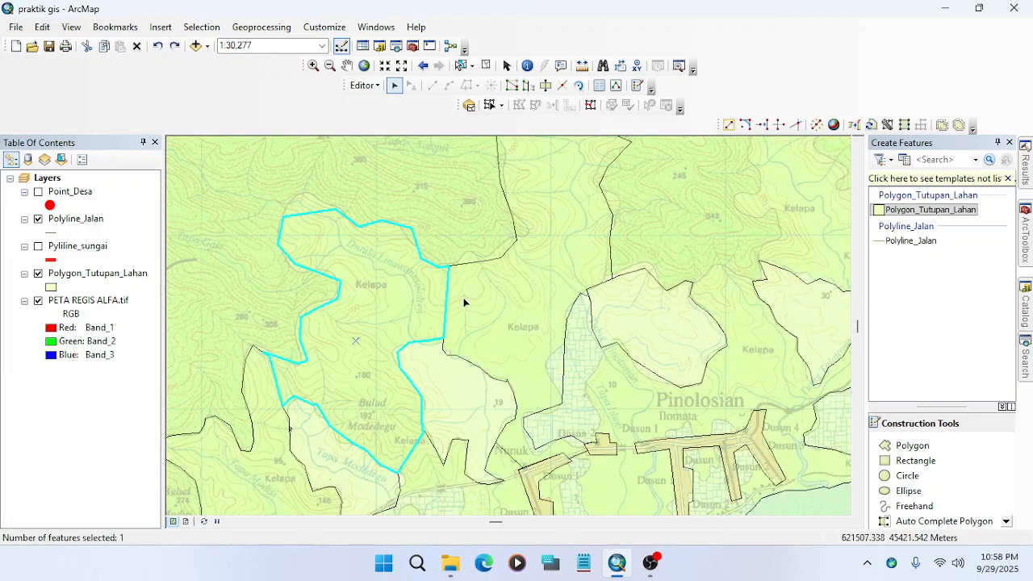
{"action": "left_click", "coordinate": [477, 288], "text": "shift"}
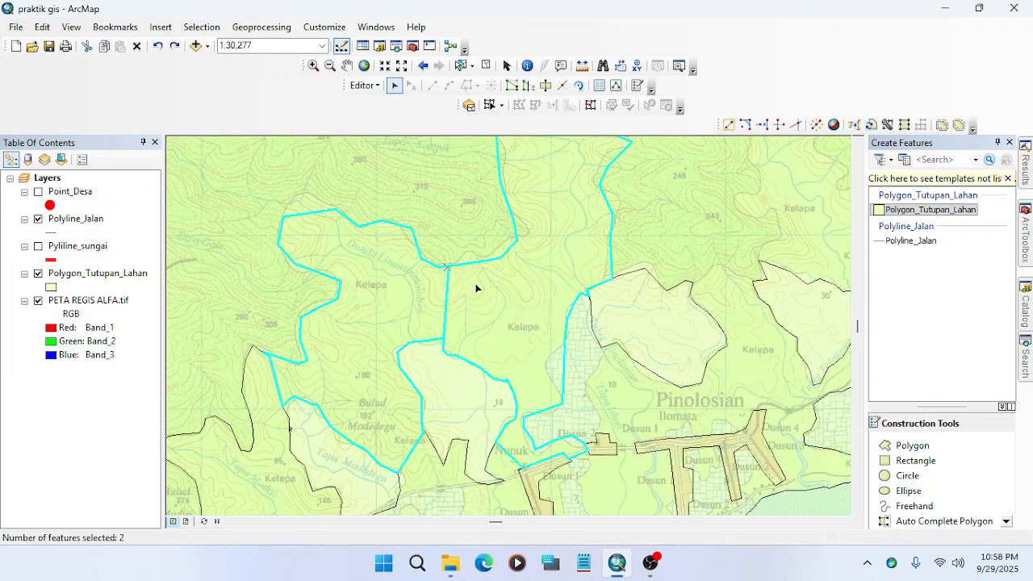
{"action": "left_click", "coordinate": [365, 85]}
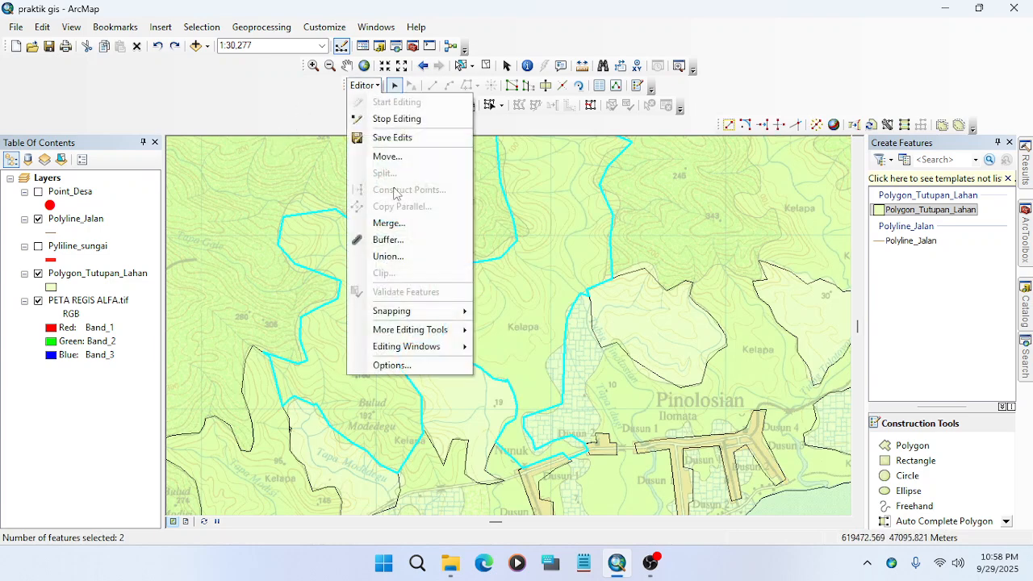
{"action": "left_click", "coordinate": [398, 217]}
{"action": "left_click", "coordinate": [629, 232]}
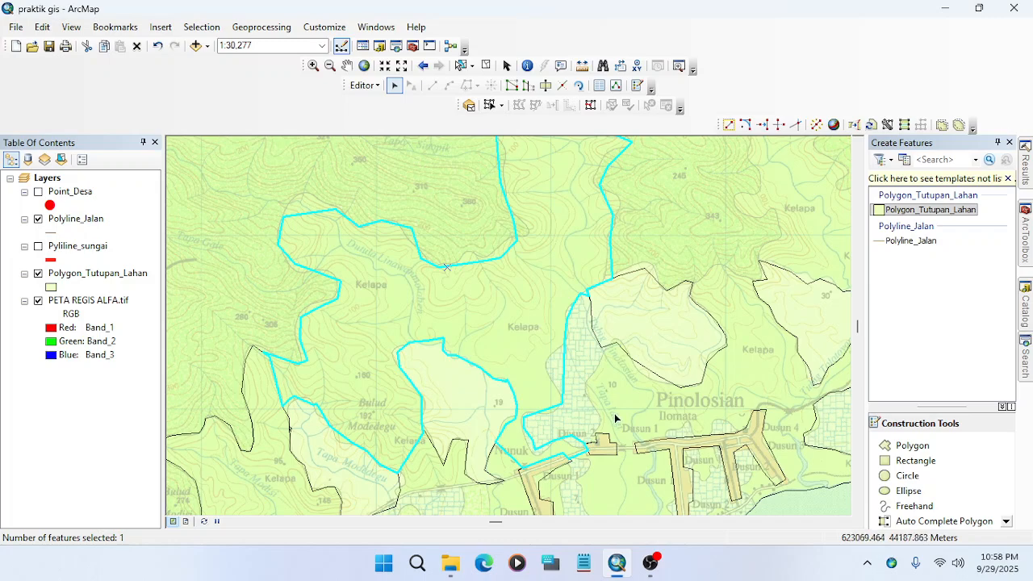
Check the merged Kelapa polygon's extent and select the large polygon covering the coastal strip around Linawan.
{"action": "left_click_drag", "start_coordinate": [612, 416], "coordinate": [569, 204]}
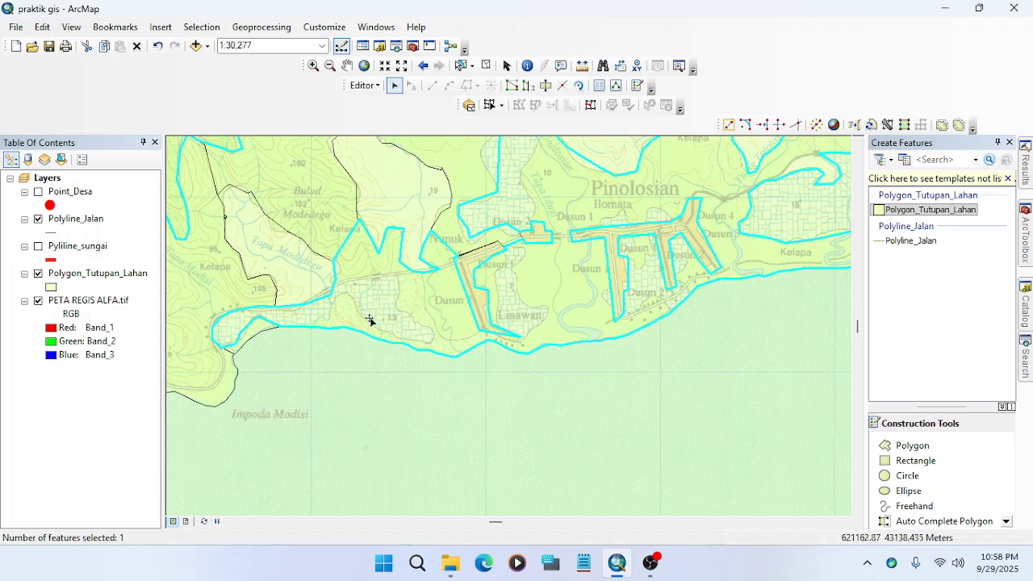
{"action": "left_click", "coordinate": [307, 184]}
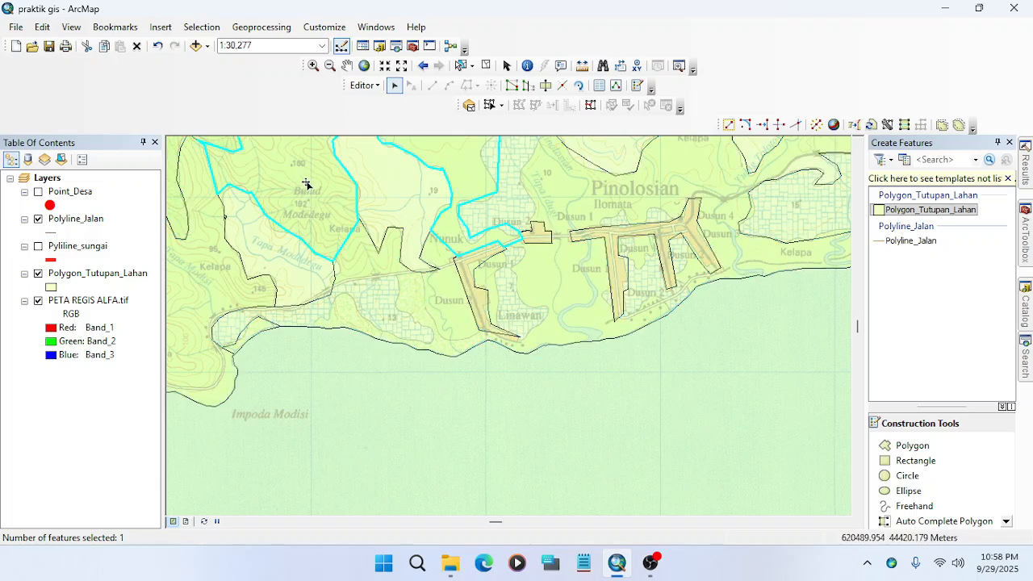
{"action": "left_click", "coordinate": [362, 305]}
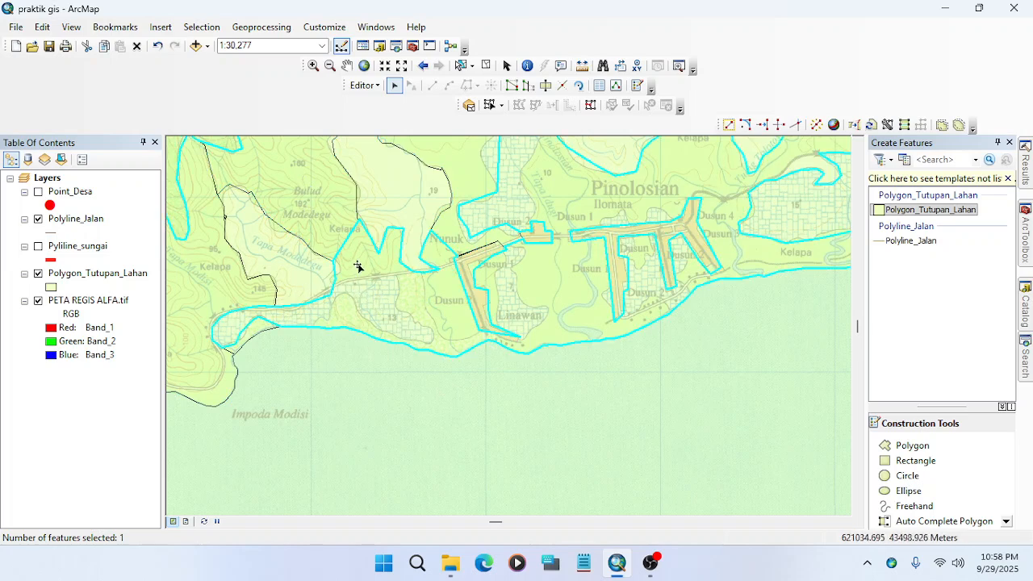
{"action": "left_click", "coordinate": [346, 216]}
{"action": "left_click", "coordinate": [356, 269], "text": "shift"}
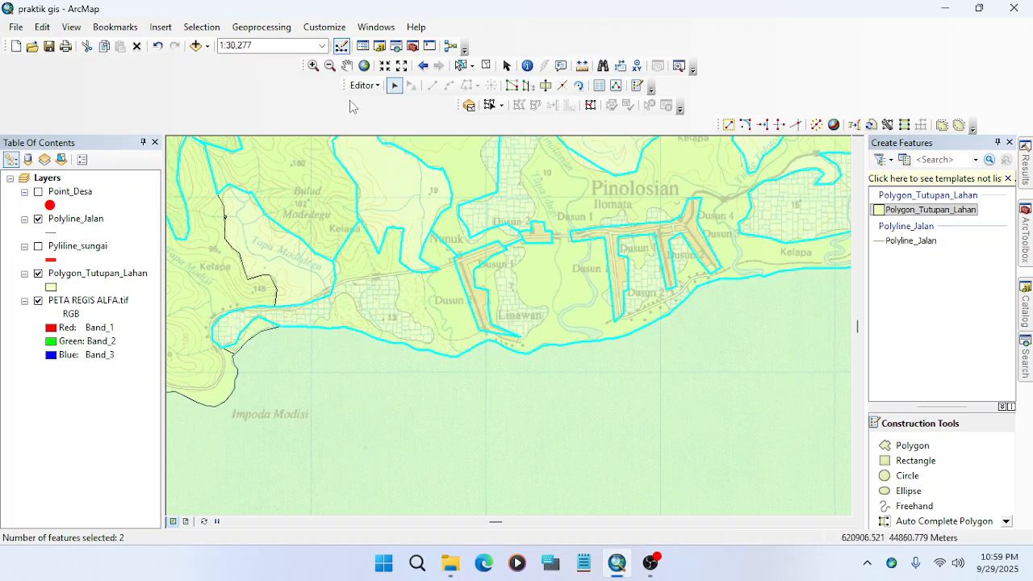
{"action": "left_click", "coordinate": [360, 85]}
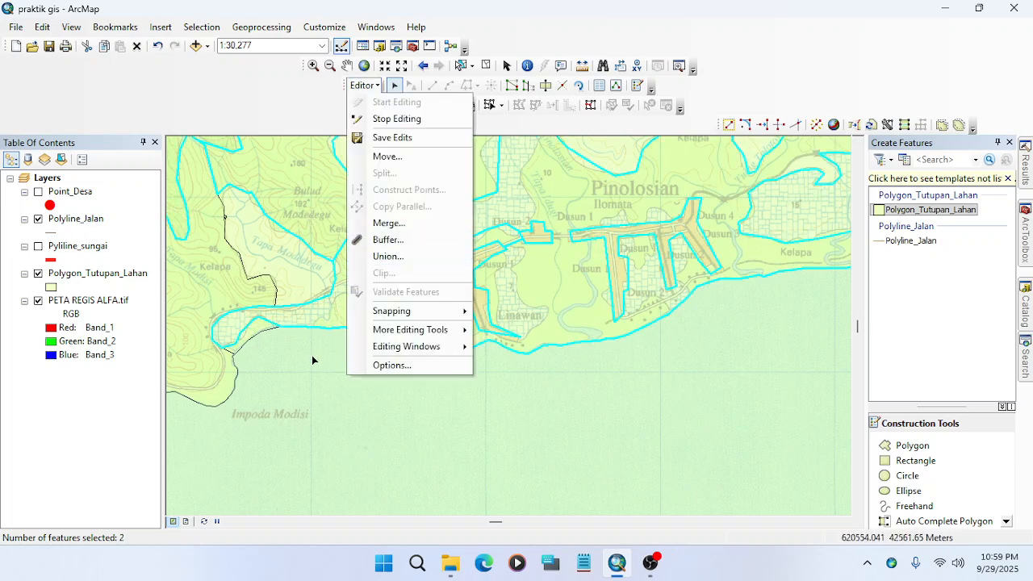
{"action": "left_click", "coordinate": [334, 298]}
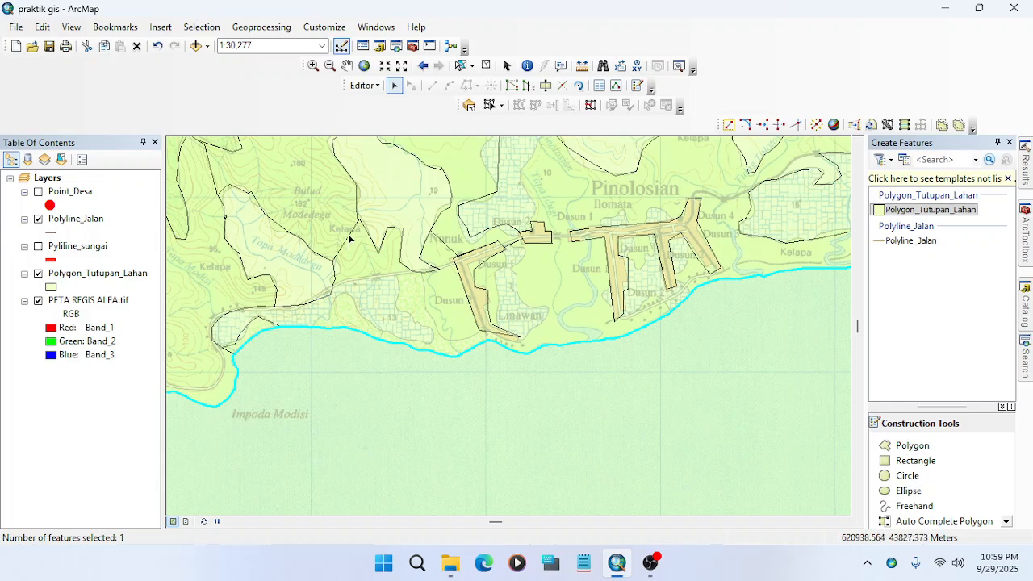
Try to merge the combined Kelapa polygon reaching from Bulud Modedegu to Nunuk with the large coastal polygon around Linawan.
{"action": "left_click", "coordinate": [322, 184]}
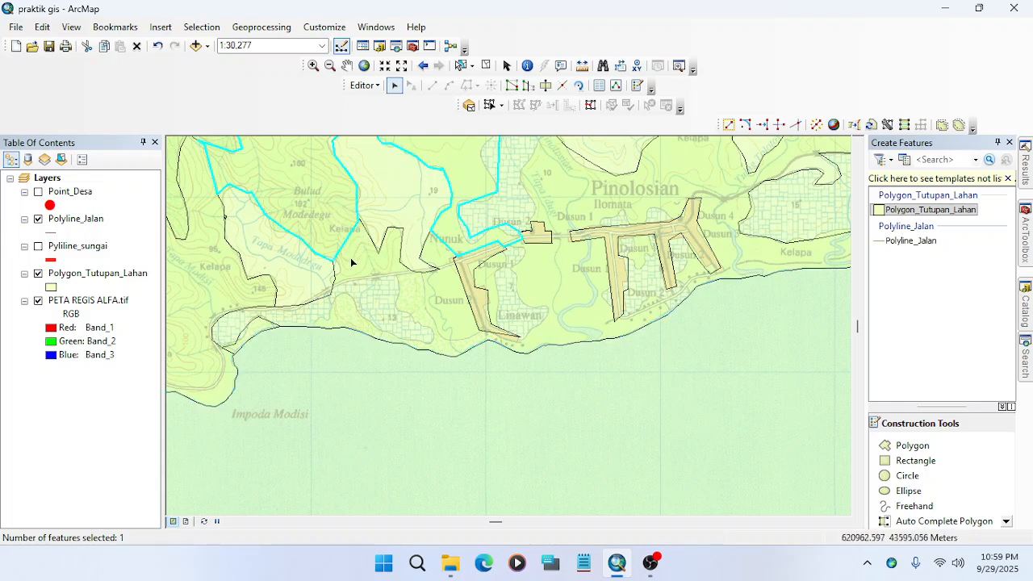
{"action": "left_click", "coordinate": [360, 264], "text": "shift"}
{"action": "left_click", "coordinate": [361, 85]}
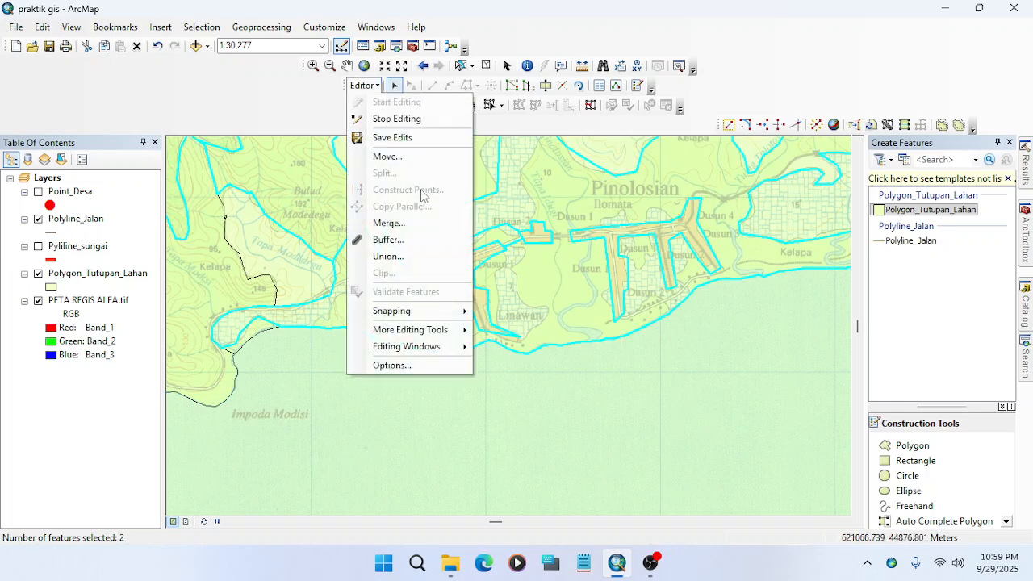
{"action": "left_click", "coordinate": [407, 224]}
{"action": "left_click", "coordinate": [631, 230]}
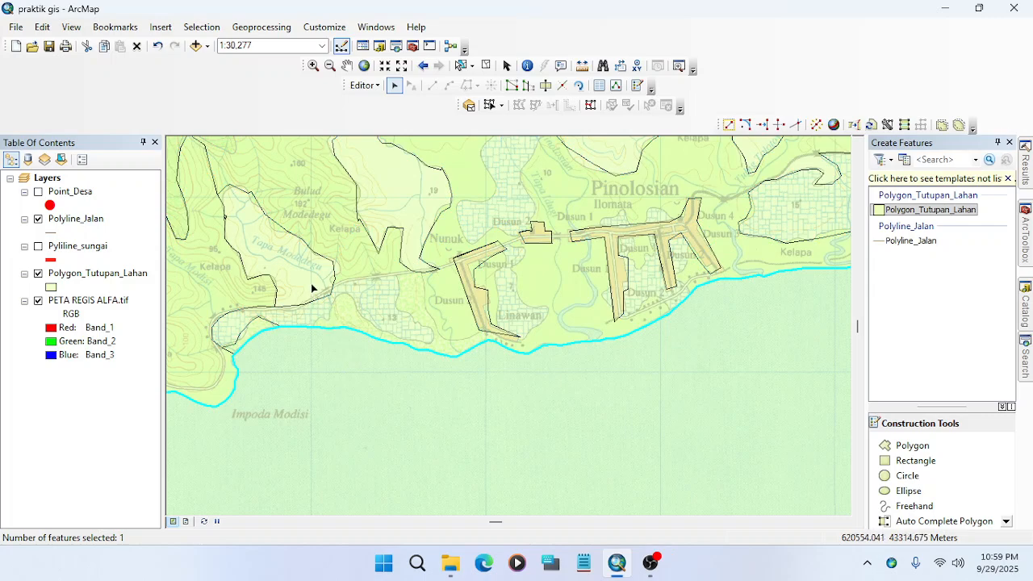
Check the Kelapa polygon around Tapa Modisi against its neighbour at Bulud Modedegu, and undo the last two merges.
{"action": "left_click_drag", "start_coordinate": [310, 270], "coordinate": [429, 407]}
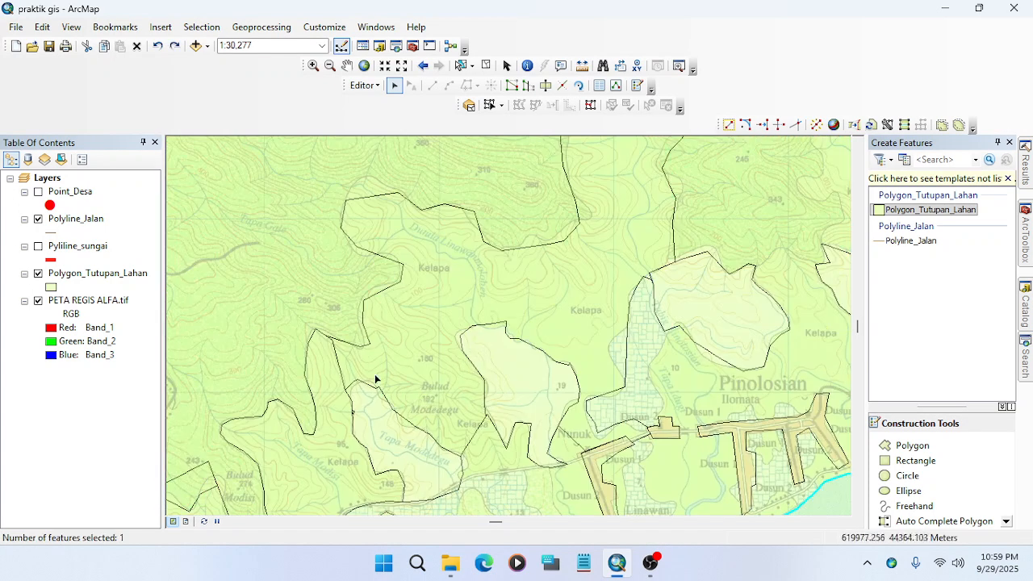
{"action": "left_click", "coordinate": [325, 377]}
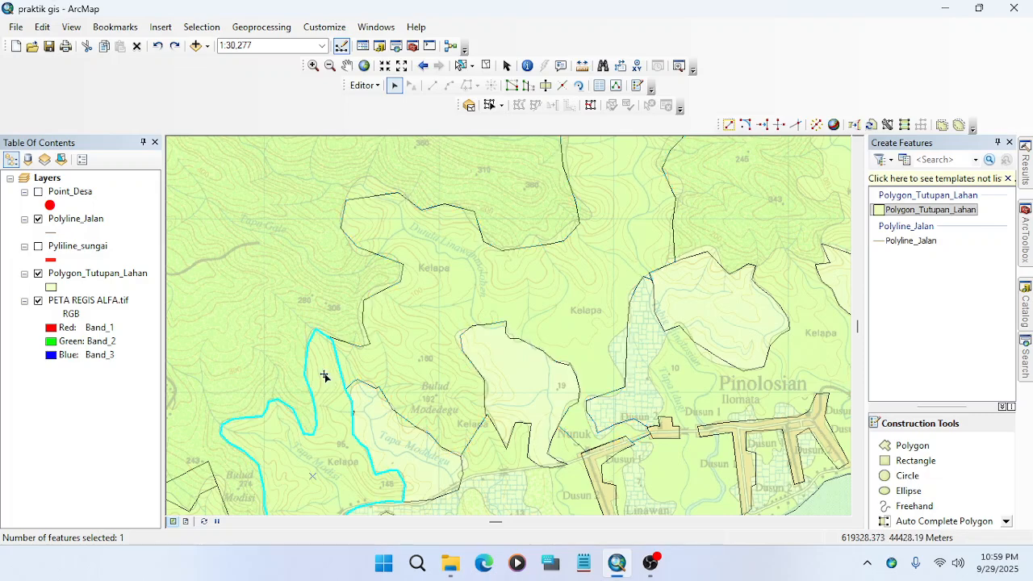
{"action": "left_click", "coordinate": [354, 361]}
{"action": "left_click", "coordinate": [331, 375]}
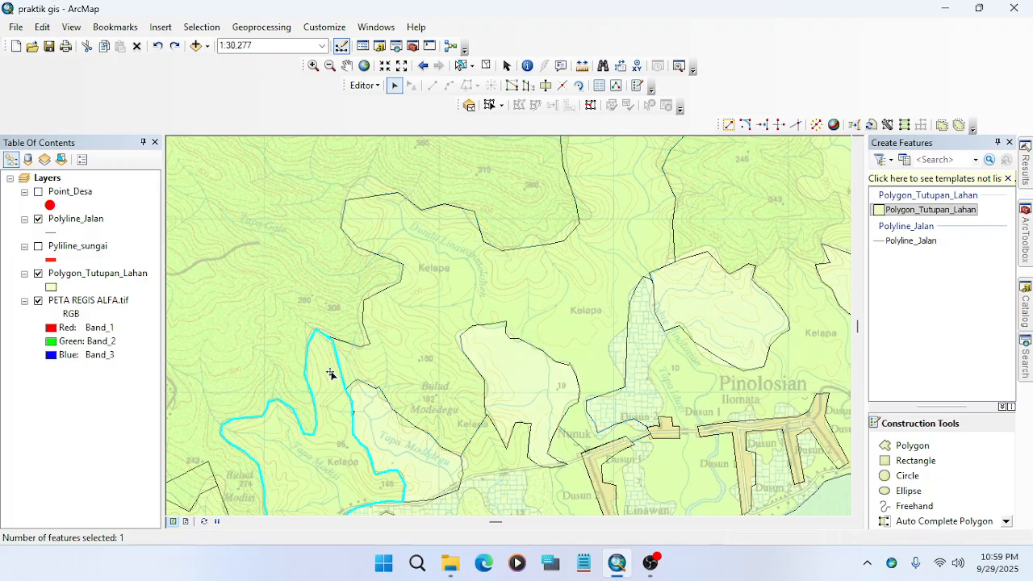
{"action": "left_click", "coordinate": [341, 364]}
{"action": "left_click", "coordinate": [321, 377]}
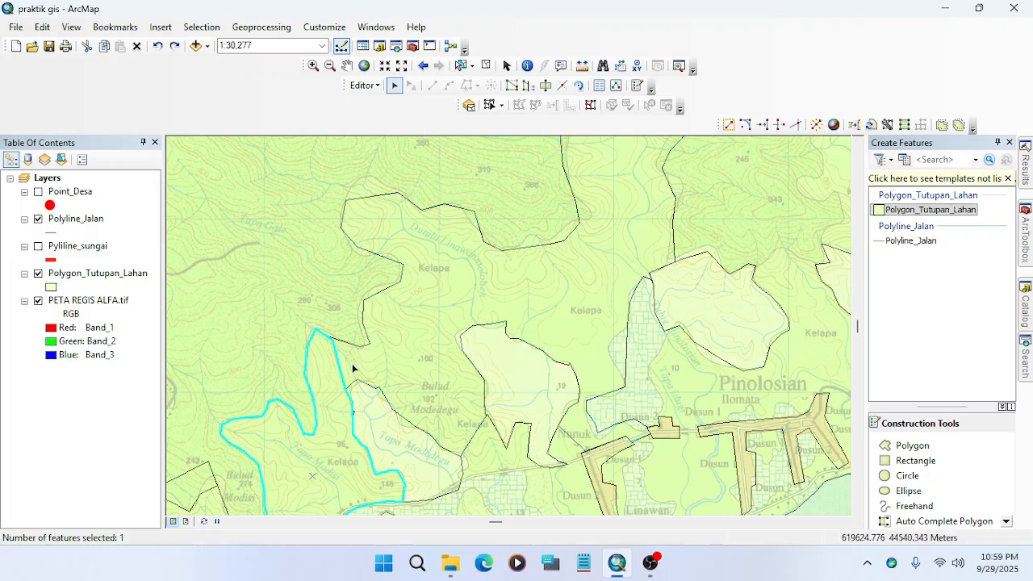
{"action": "left_click", "coordinate": [372, 367], "text": "shift"}
{"action": "key", "text": "ctrl+z"}
{"action": "key", "text": "ctrl+z"}
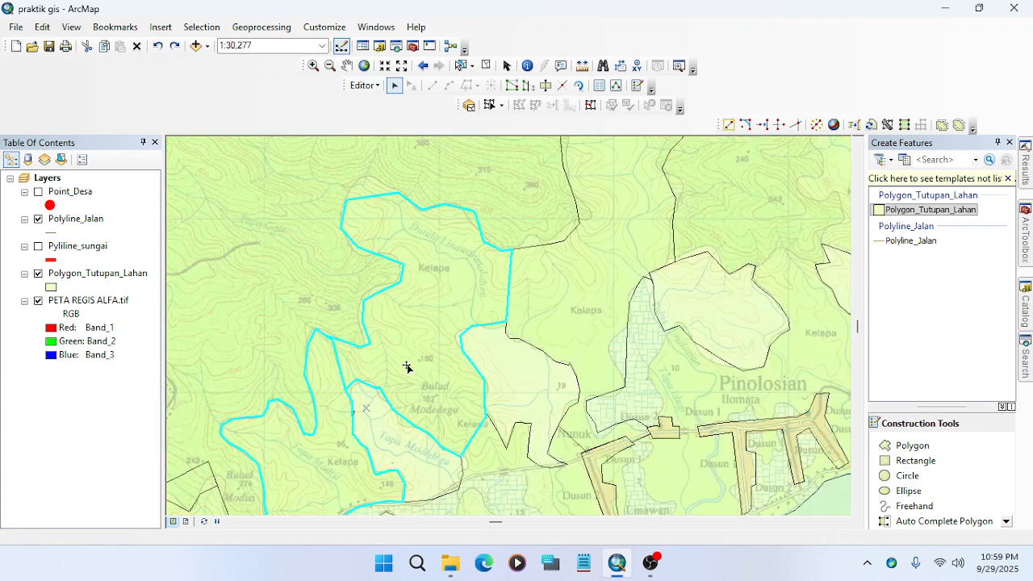
Try to merge the separate Kelapa polygon at Bulud Modedegu with the adjoining large coastal polygon.
{"action": "left_click", "coordinate": [462, 433]}
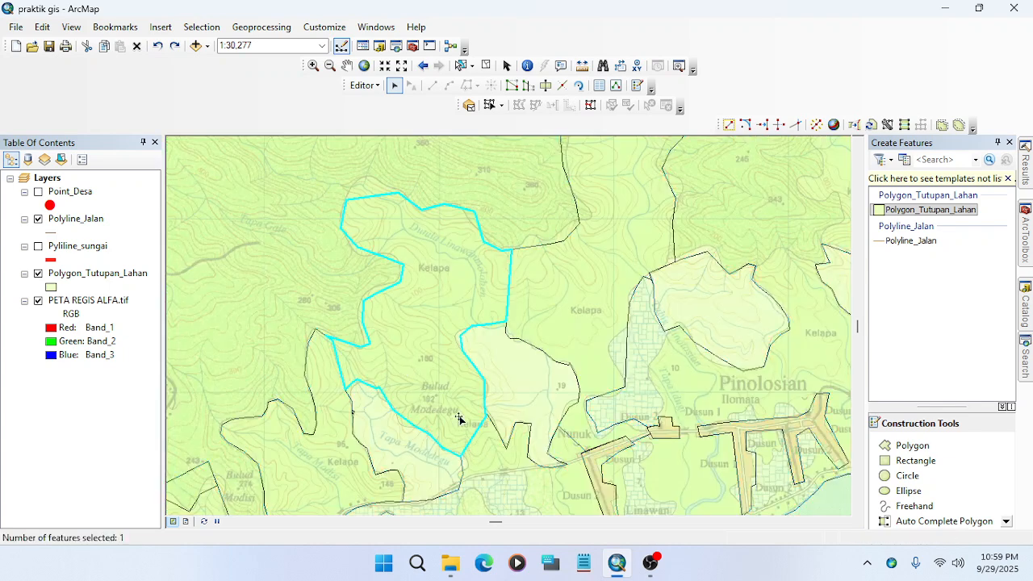
{"action": "left_click", "coordinate": [482, 454]}
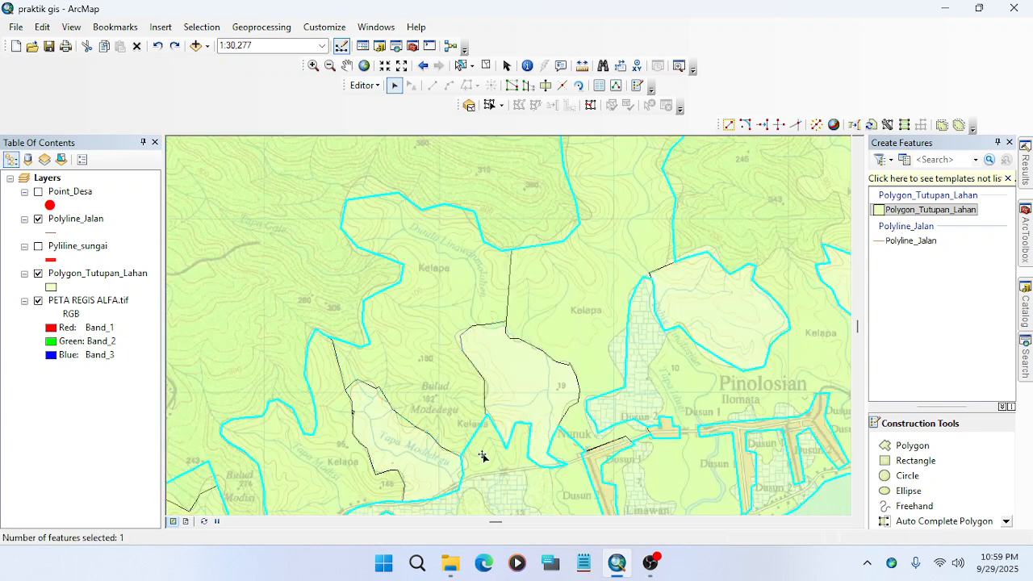
{"action": "left_click", "coordinate": [467, 420], "text": "shift"}
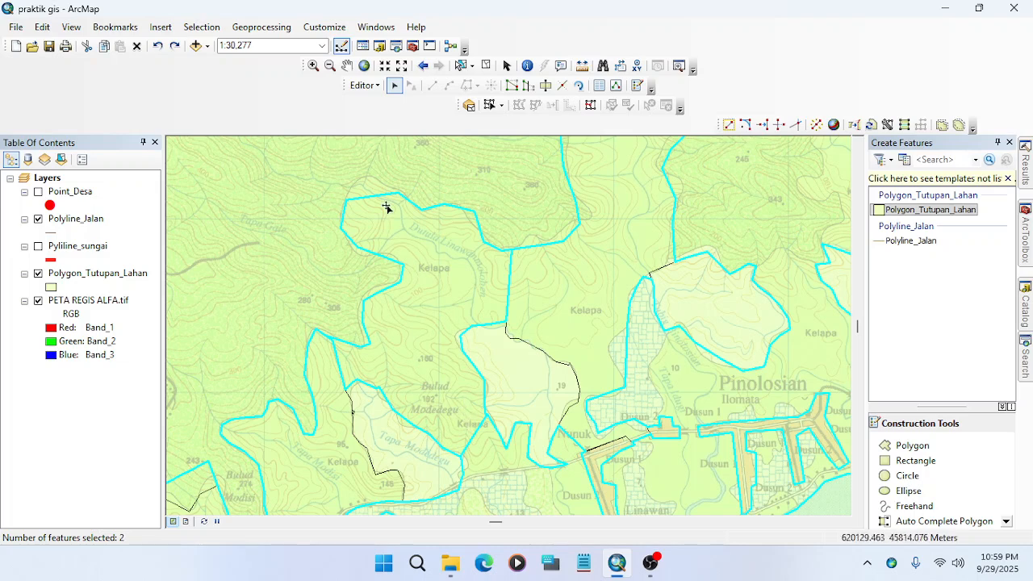
{"action": "left_click", "coordinate": [366, 85]}
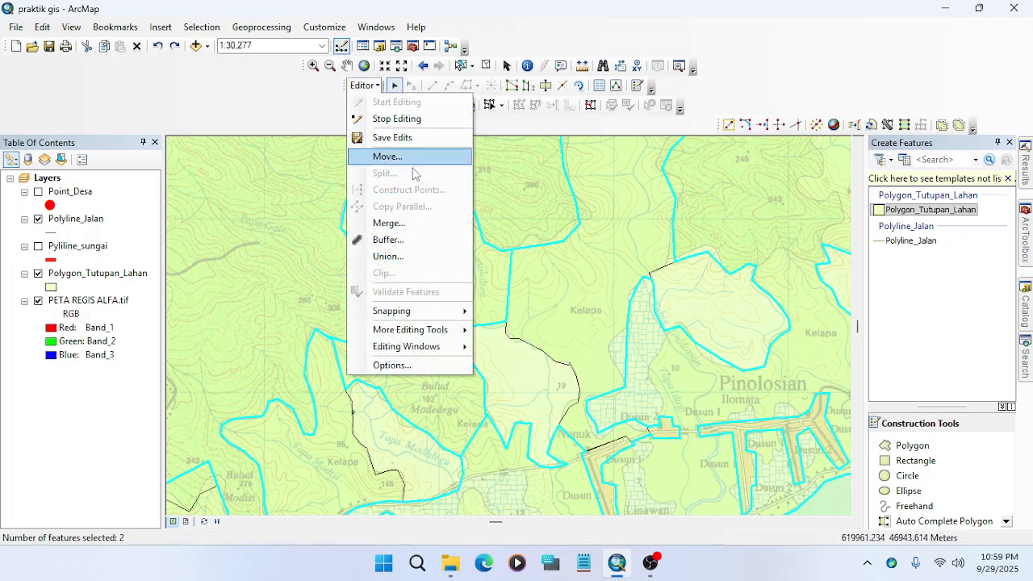
{"action": "left_click", "coordinate": [414, 223]}
{"action": "left_click", "coordinate": [616, 234]}
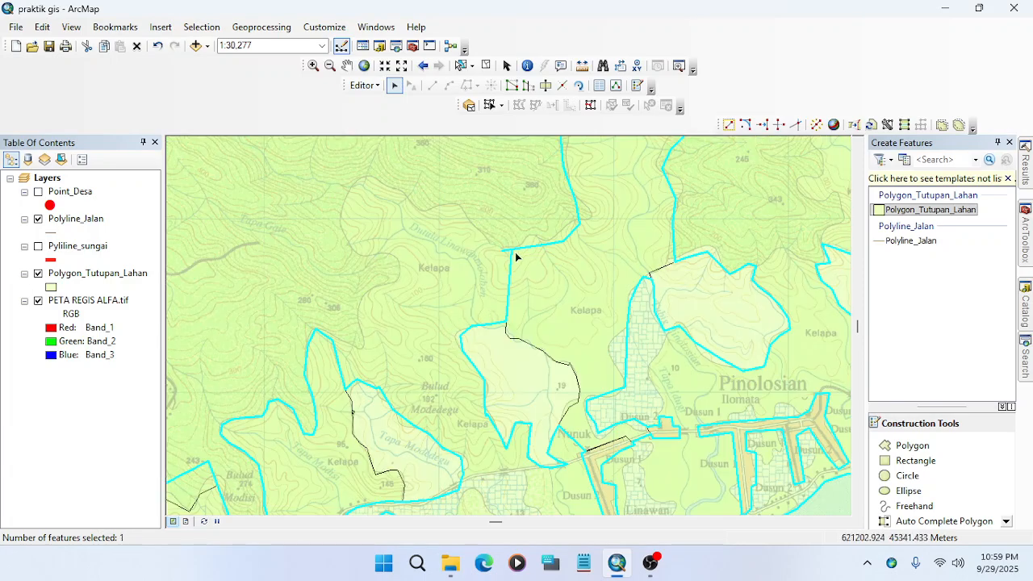
{"action": "left_click", "coordinate": [472, 442]}
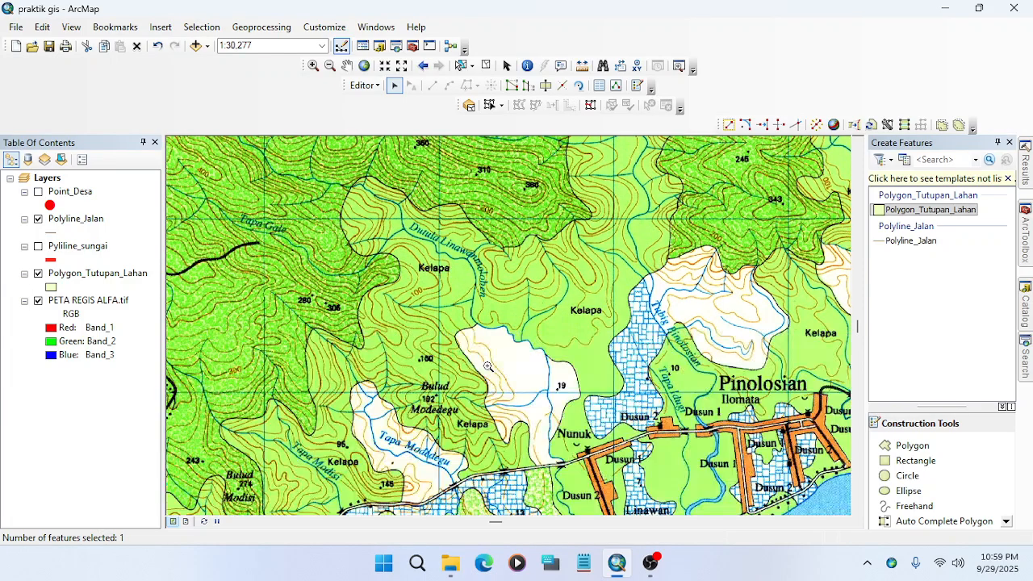
Merge the Kelapa polygon around Tapa Modisi with the adjacent Kelapa polygon at Bulud Modedegu.
{"action": "left_click_drag", "start_coordinate": [515, 382], "coordinate": [515, 325]}
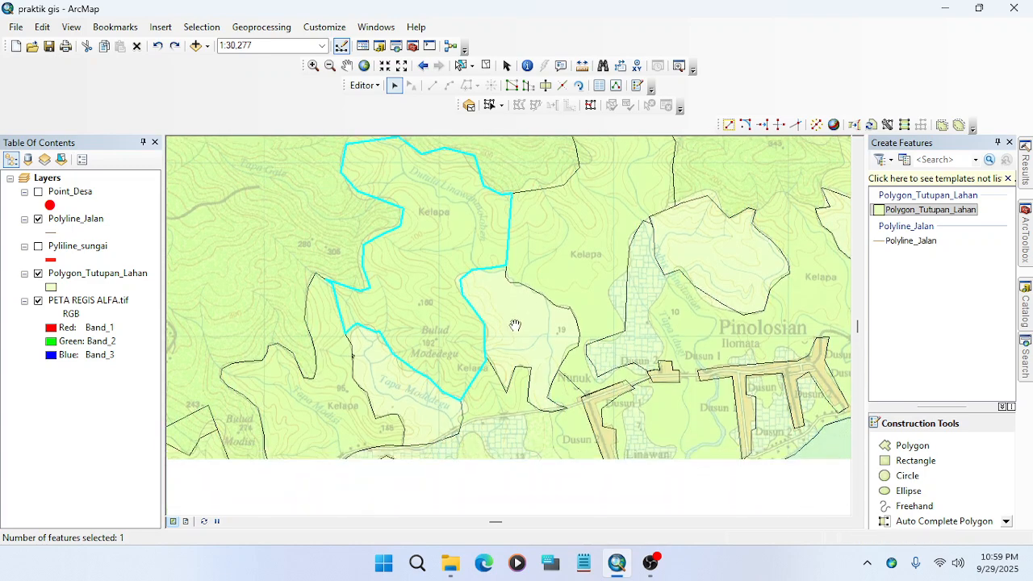
{"action": "left_click", "coordinate": [322, 336]}
{"action": "left_click", "coordinate": [367, 312], "text": "shift"}
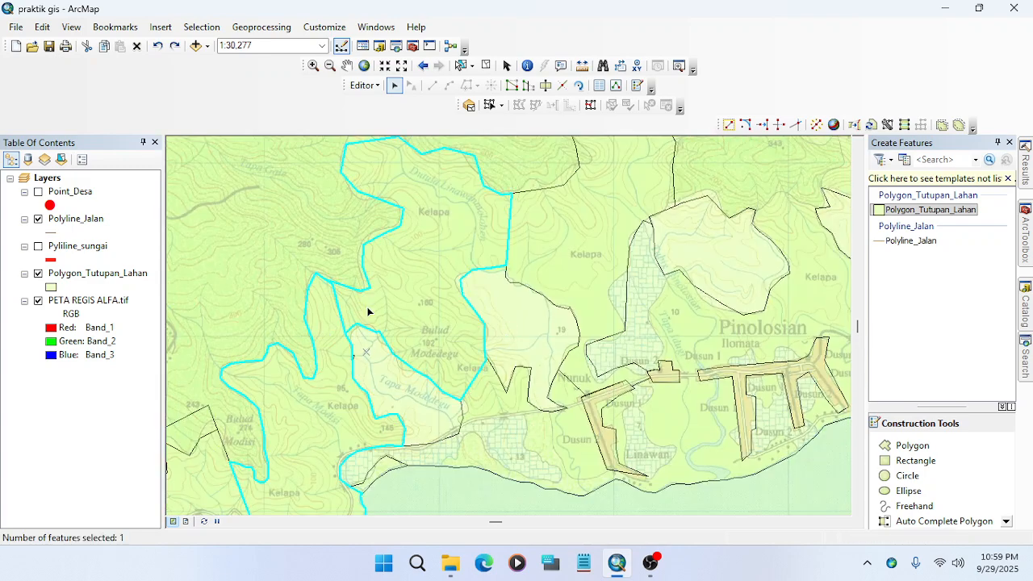
{"action": "left_click", "coordinate": [368, 85]}
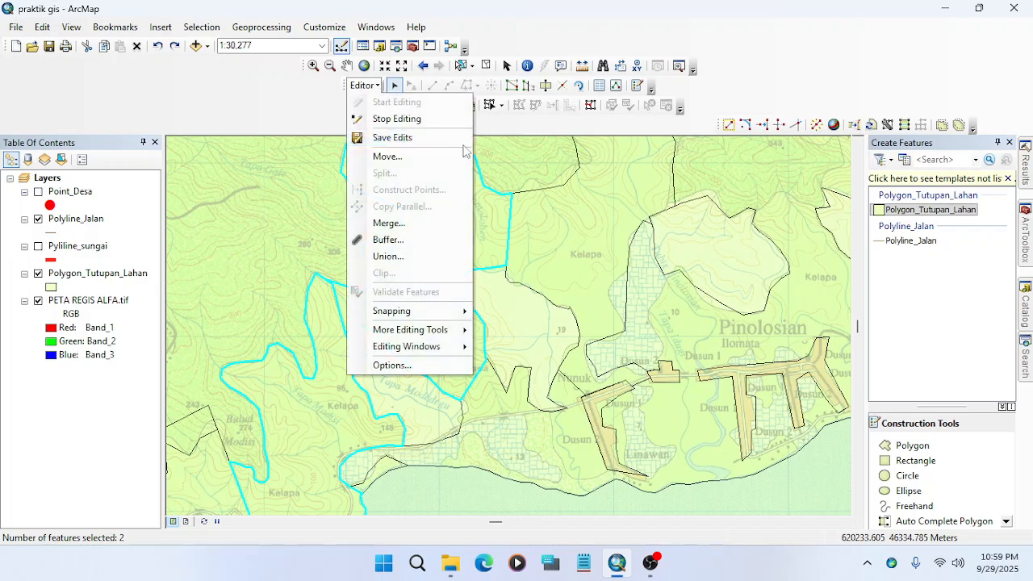
{"action": "left_click", "coordinate": [404, 222]}
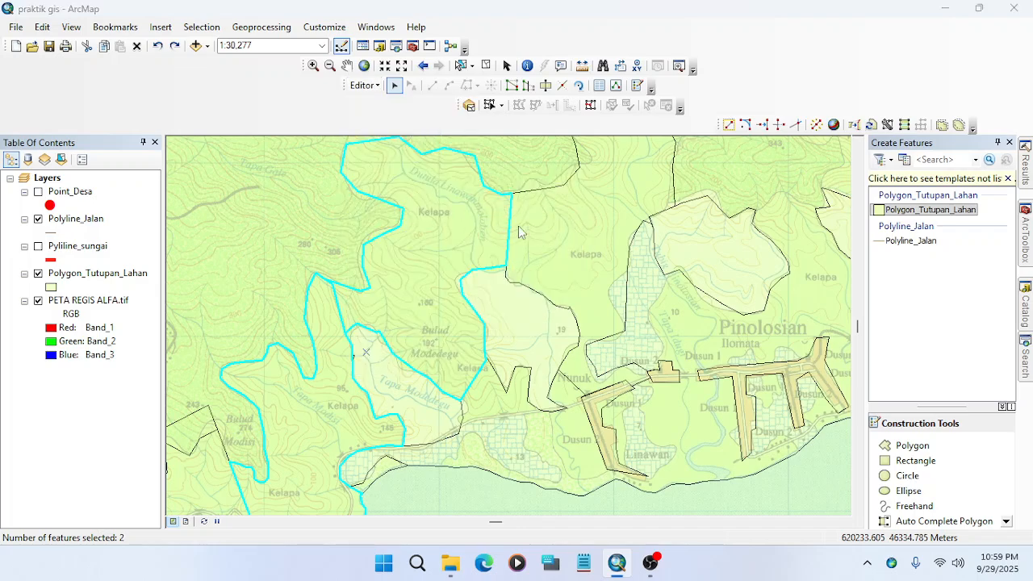
{"action": "left_click", "coordinate": [632, 229]}
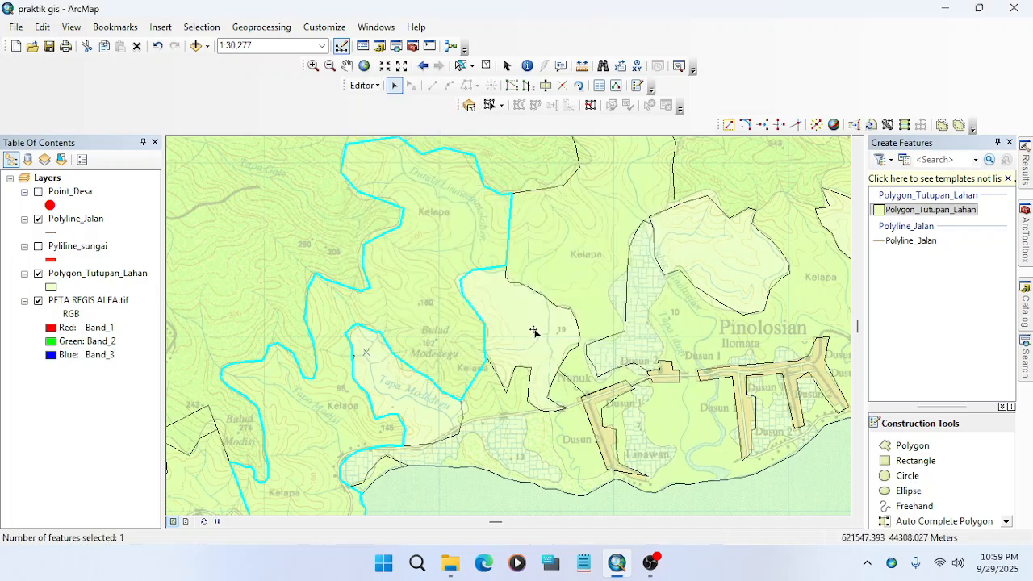
Merge the Kelapa polygon north of Nunuk with the combined Kelapa polygon at Bulud Modedegu.
{"action": "left_click", "coordinate": [536, 223]}
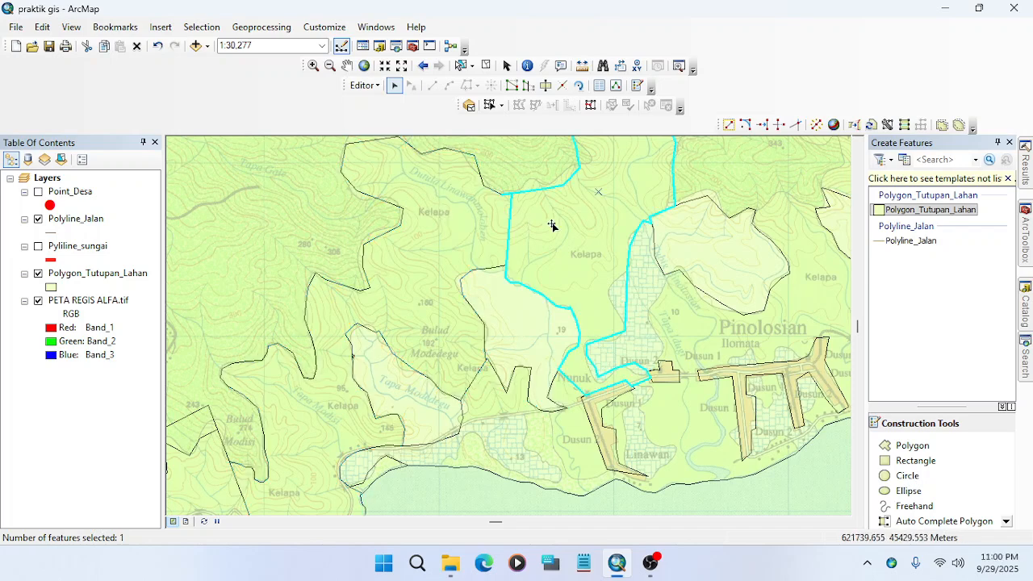
{"action": "left_click", "coordinate": [488, 238], "text": "shift"}
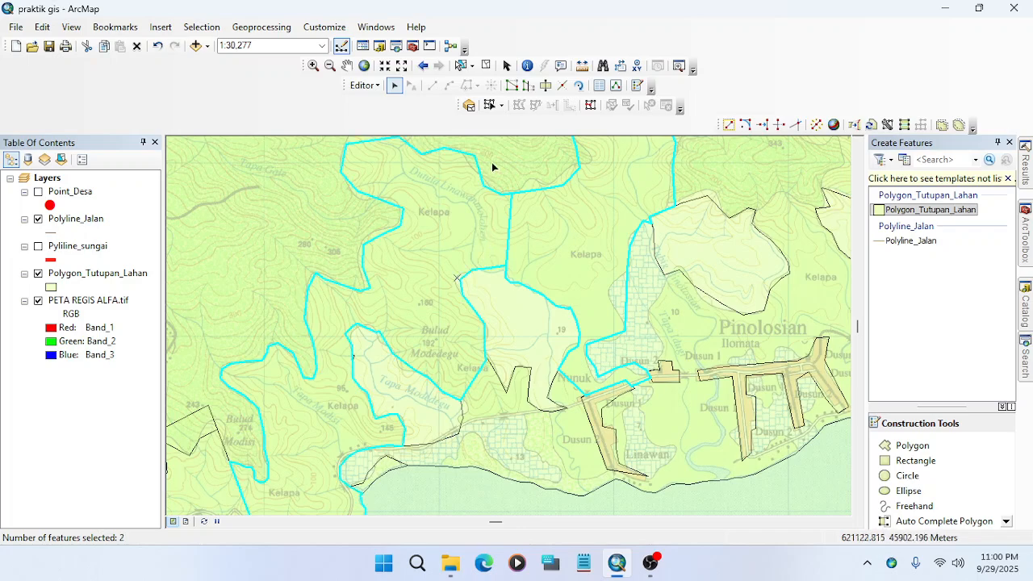
{"action": "left_click", "coordinate": [364, 85]}
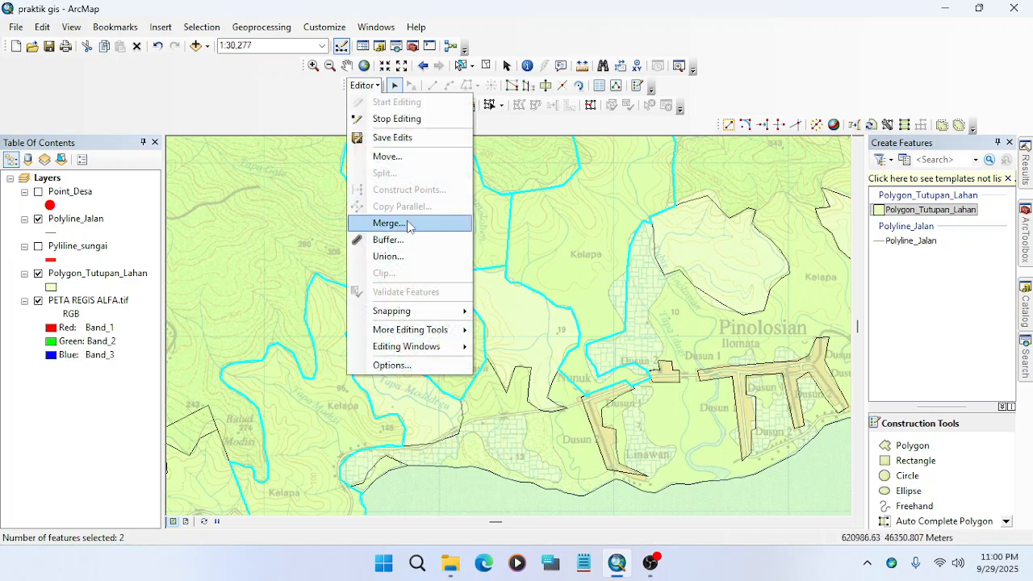
{"action": "left_click", "coordinate": [388, 222]}
{"action": "left_click", "coordinate": [637, 229]}
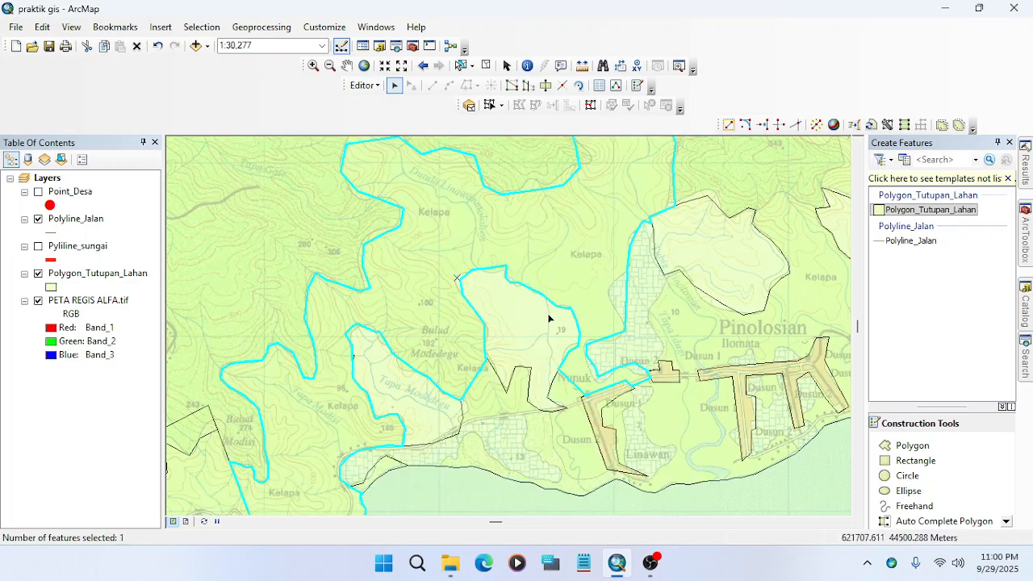
Check the extent of the enlarged Kelapa polygon and try to merge it with the large coastal polygon around Linawan.
{"action": "left_click_drag", "start_coordinate": [614, 211], "coordinate": [551, 352]}
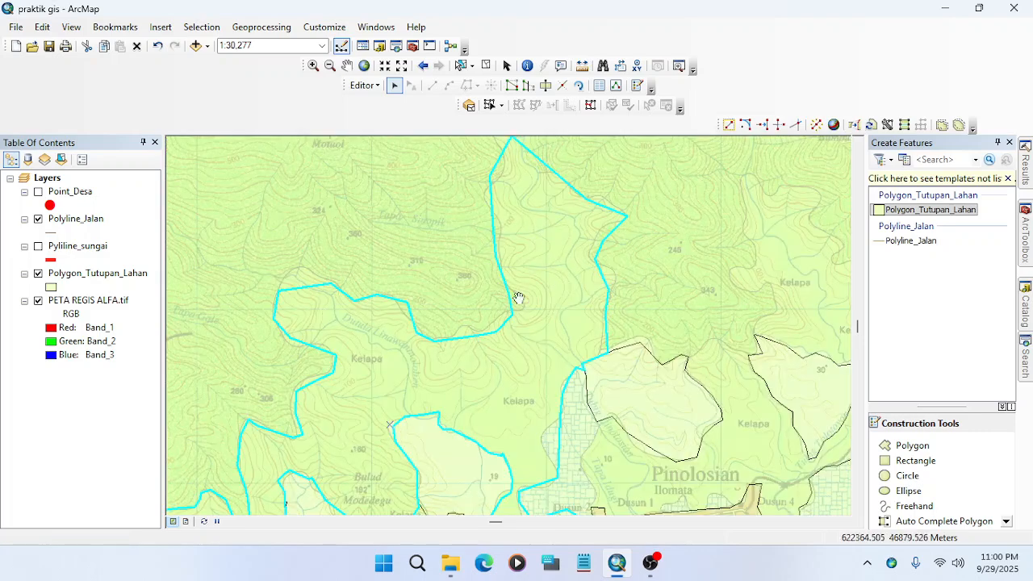
{"action": "left_click_drag", "start_coordinate": [519, 218], "coordinate": [529, 121]}
{"action": "left_click_drag", "start_coordinate": [504, 221], "coordinate": [515, 145]}
{"action": "left_click_drag", "start_coordinate": [515, 331], "coordinate": [510, 286]}
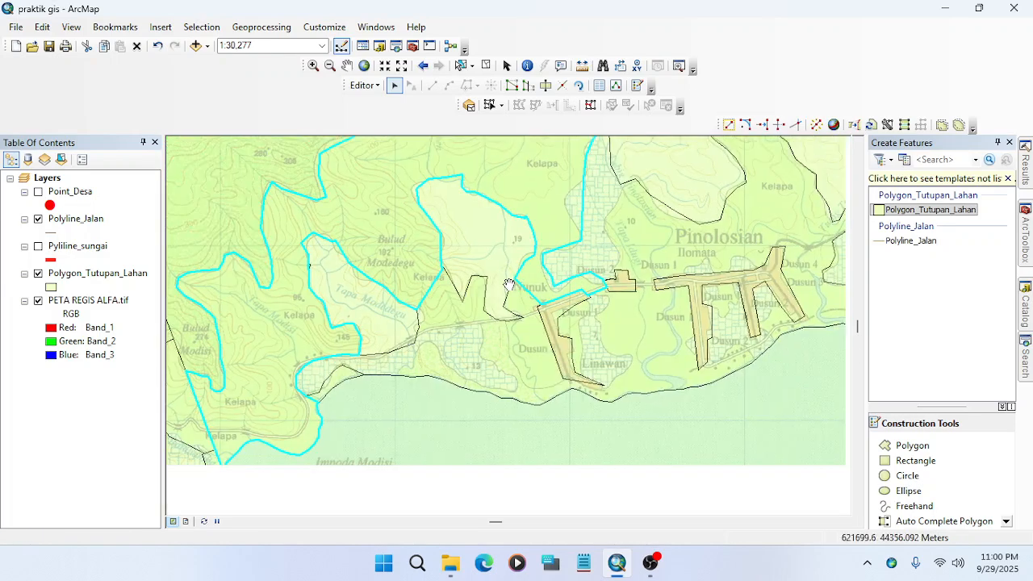
{"action": "left_click", "coordinate": [515, 345]}
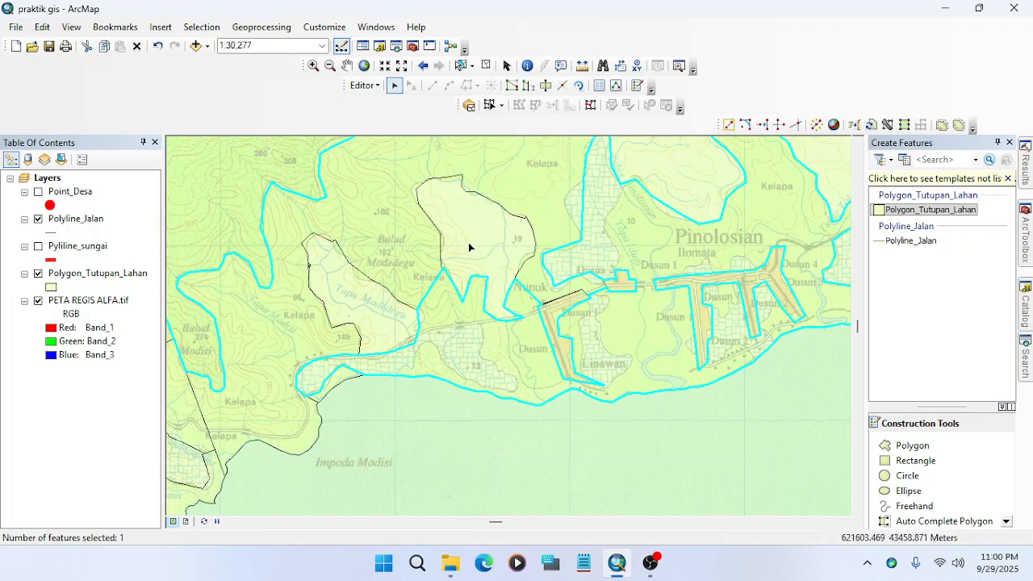
{"action": "left_click", "coordinate": [420, 226], "text": "shift"}
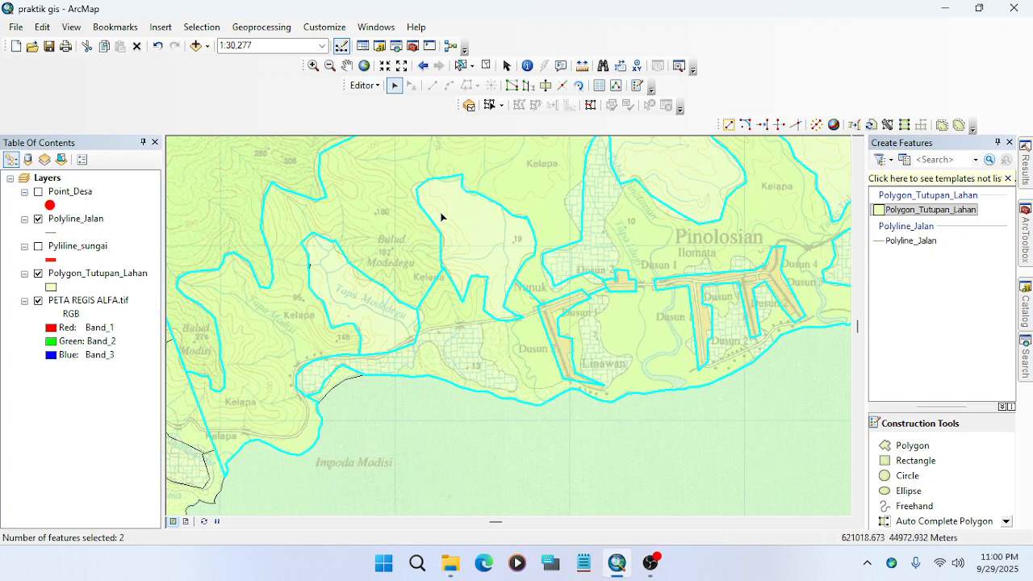
{"action": "left_click", "coordinate": [365, 85]}
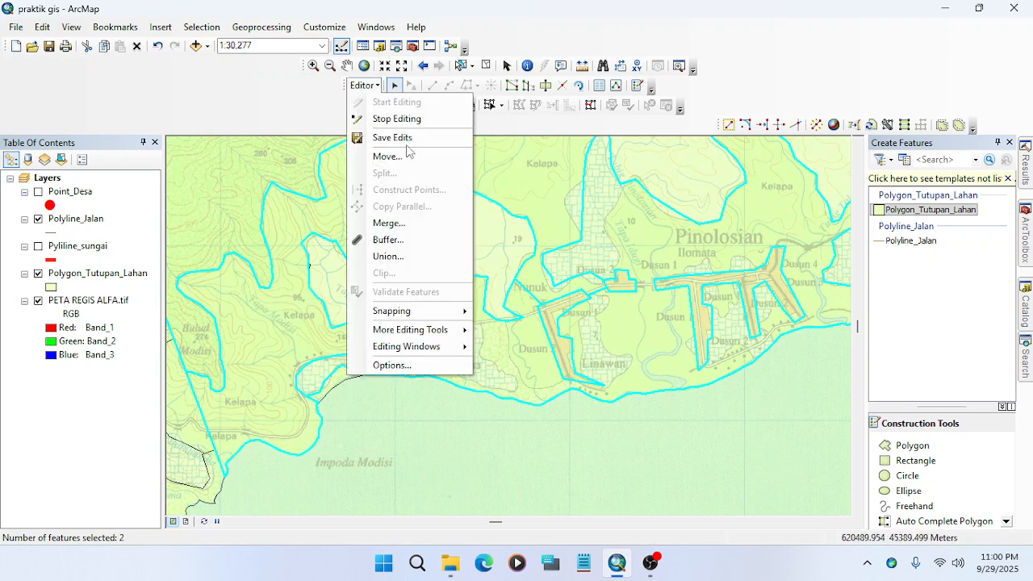
{"action": "left_click", "coordinate": [395, 222]}
{"action": "left_click", "coordinate": [634, 229]}
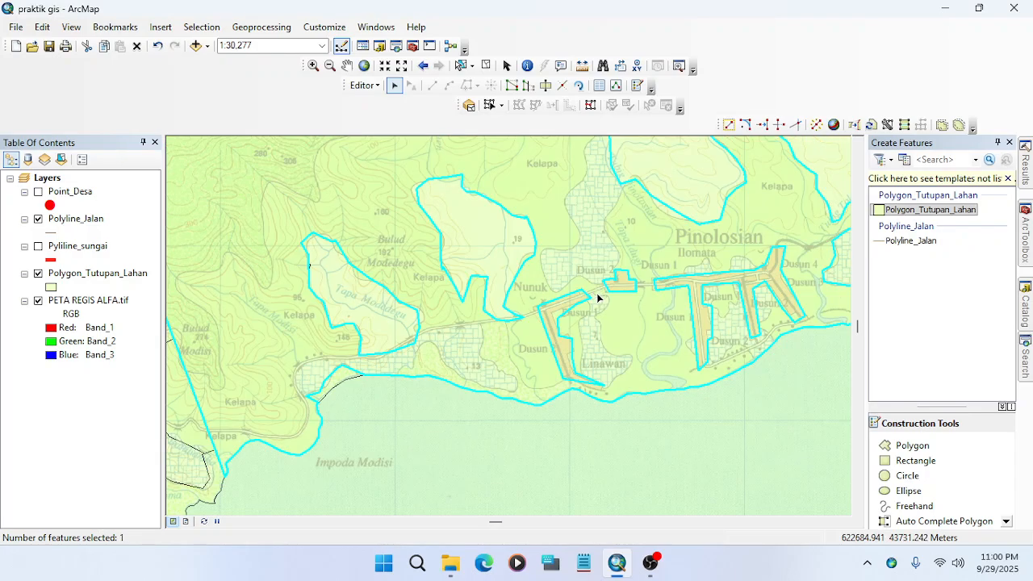
Select the large Kelapa polygon north of Nunuk and its neighbour near Dusun 2 in turn to check their extents.
{"action": "left_click_drag", "start_coordinate": [588, 258], "coordinate": [504, 372]}
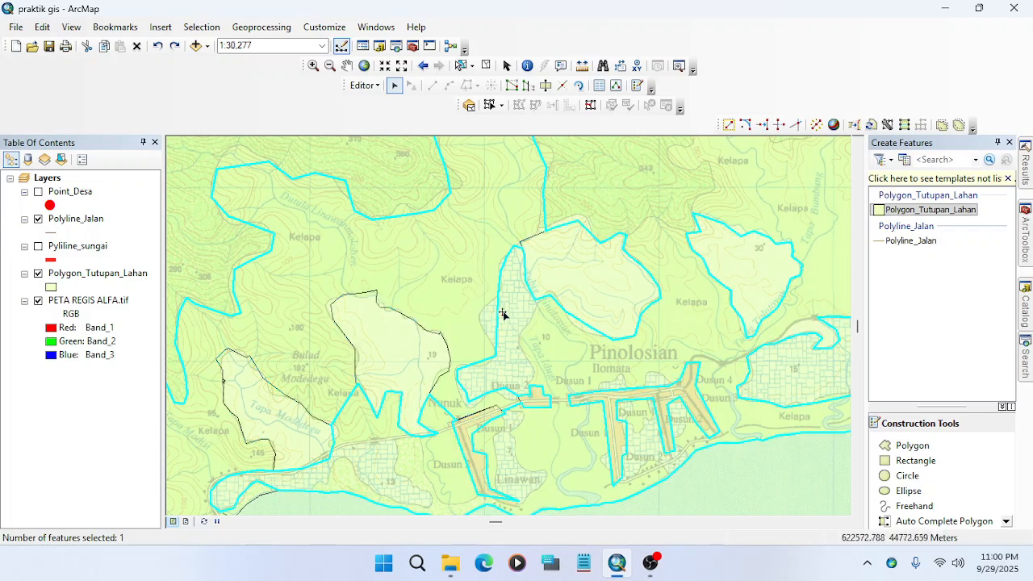
{"action": "left_click", "coordinate": [453, 302]}
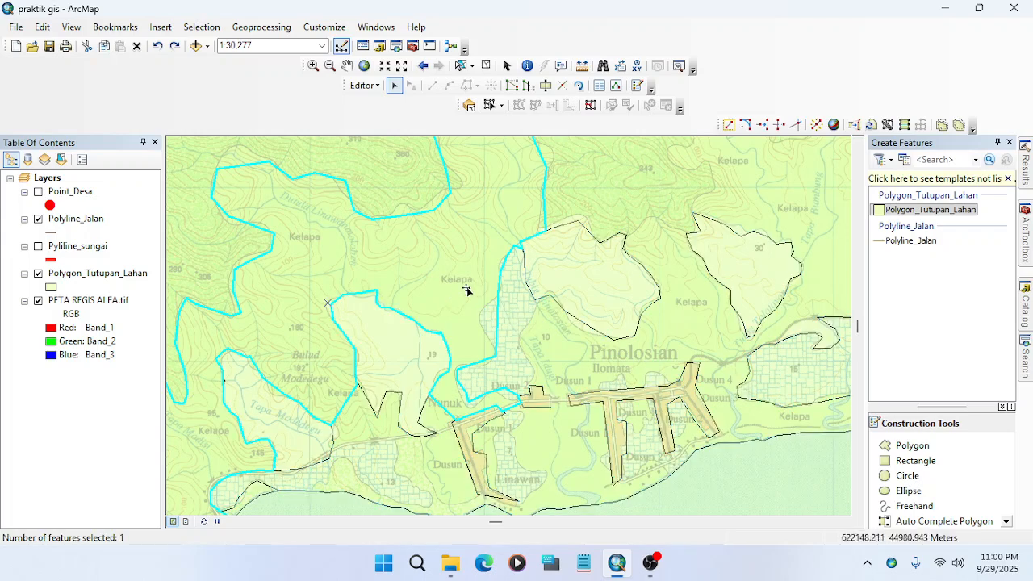
{"action": "left_click", "coordinate": [511, 323]}
{"action": "left_click", "coordinate": [457, 276]}
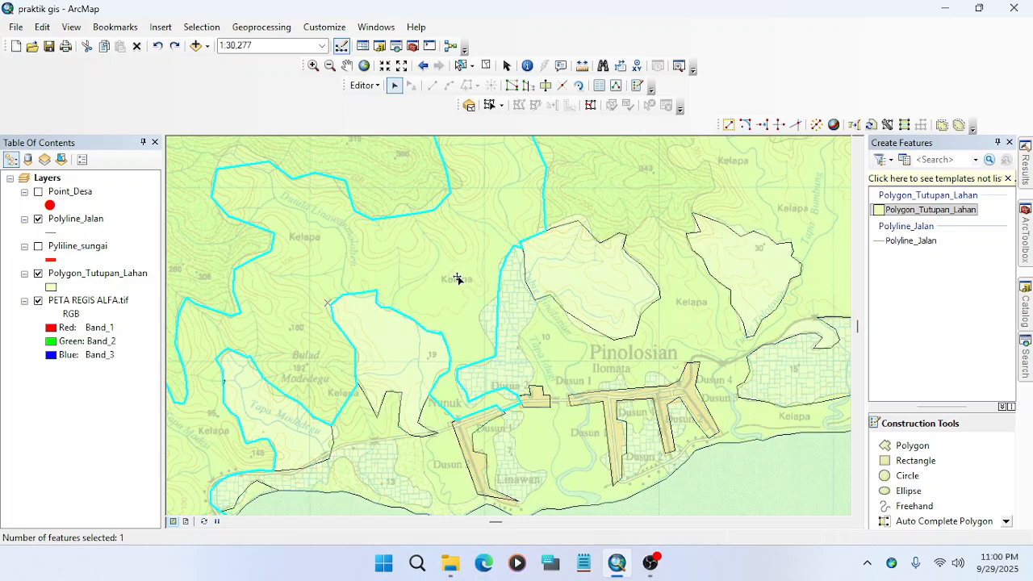
Delete the merged Kelapa polygon at Bulud Modedegu to check its extent, and undo the deletion.
{"action": "key", "text": "Delete"}
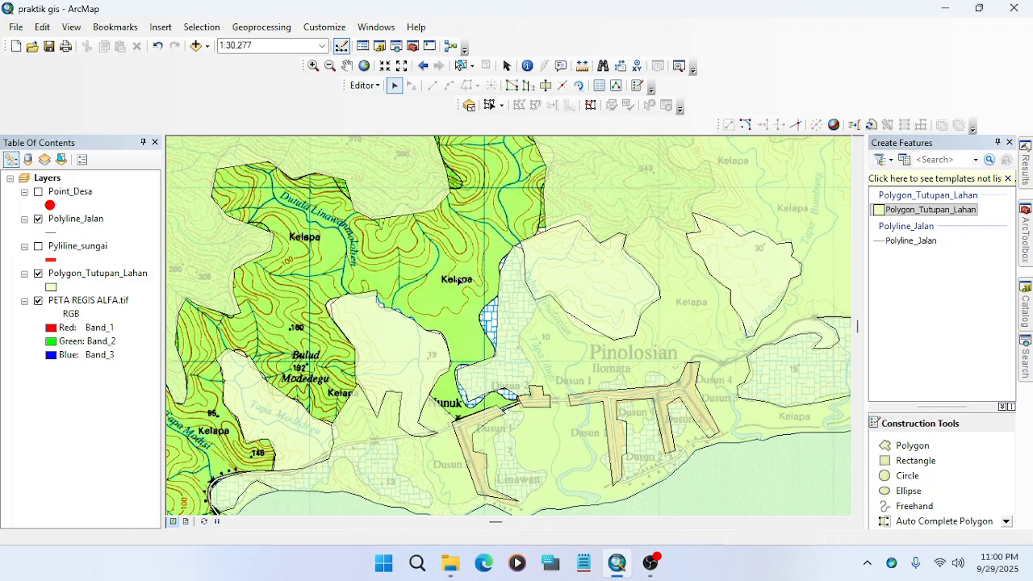
{"action": "left_click_drag", "start_coordinate": [472, 330], "coordinate": [440, 239]}
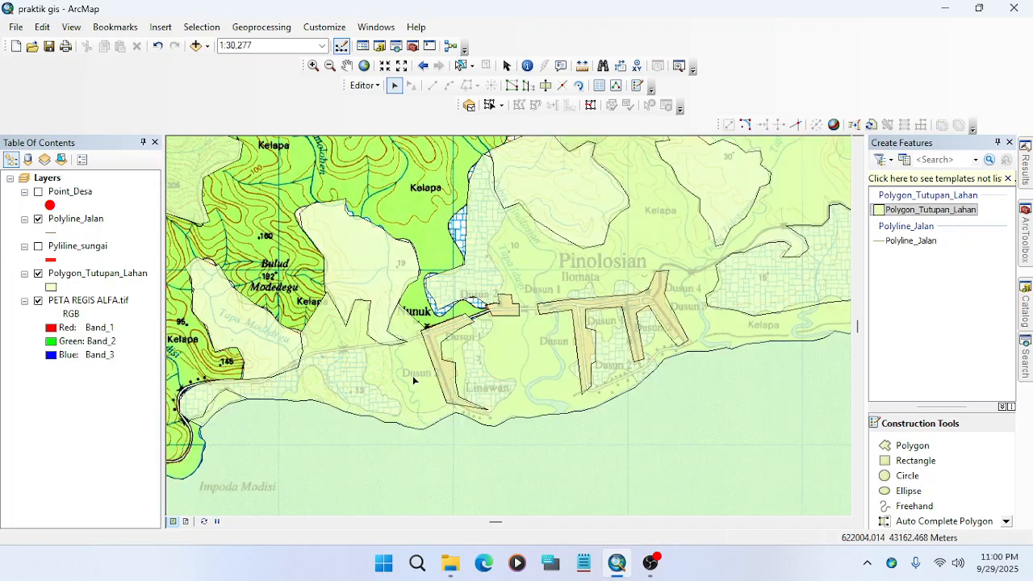
{"action": "left_click", "coordinate": [412, 378]}
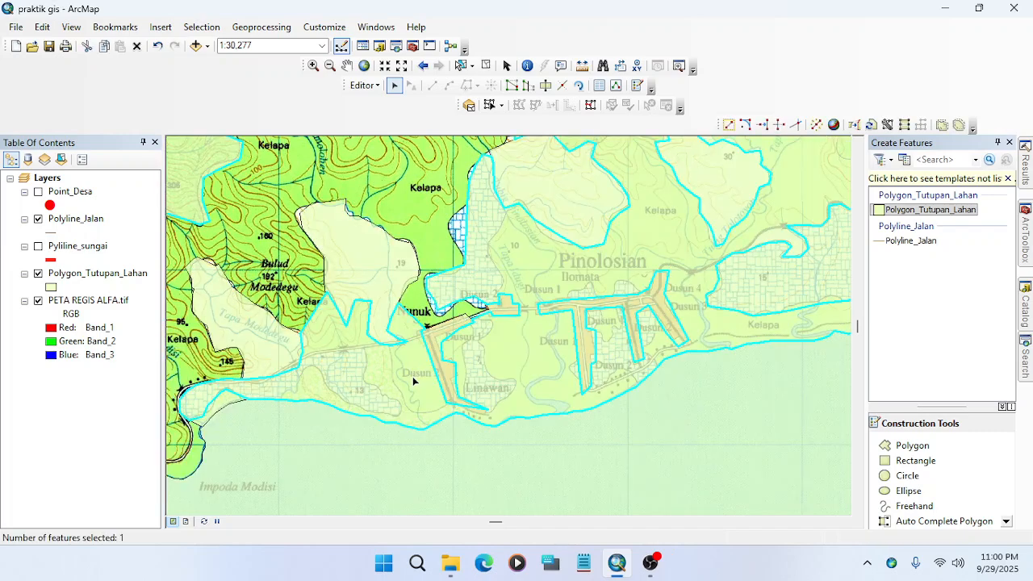
{"action": "key", "text": "ctrl+z"}
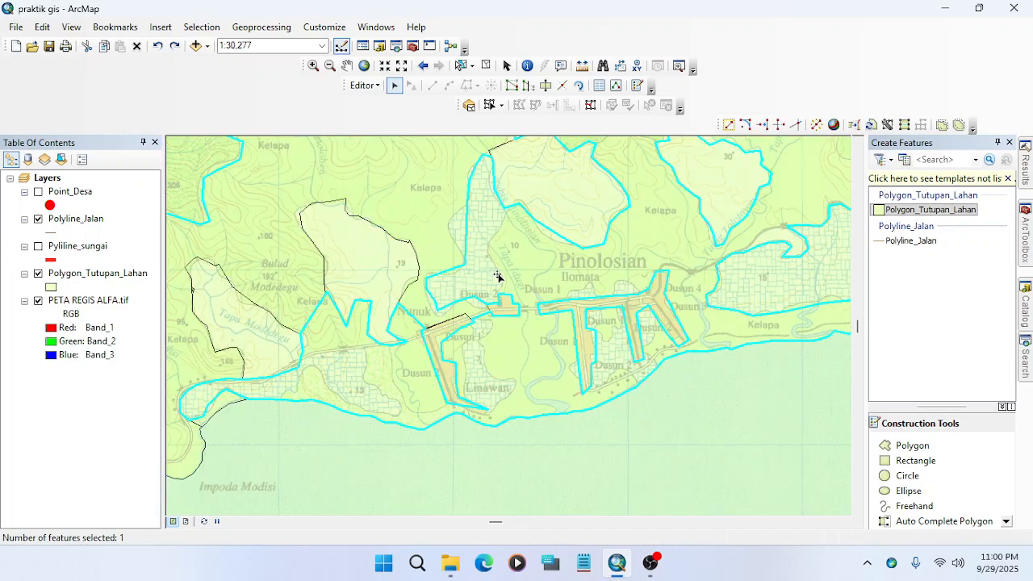
Delete the large polygon covering the hills and the Pinolosian coast to check its extent, and restore it.
{"action": "key", "text": "Delete"}
{"action": "scroll", "coordinate": [583, 417], "scroll_direction": "up", "scroll_amount": 5}
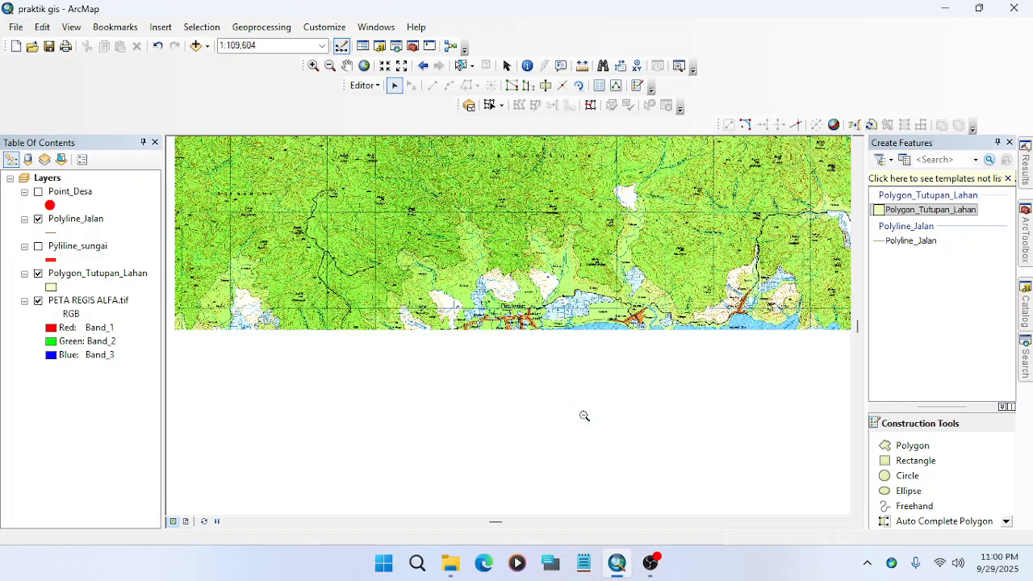
{"action": "left_click_drag", "start_coordinate": [423, 421], "coordinate": [592, 359]}
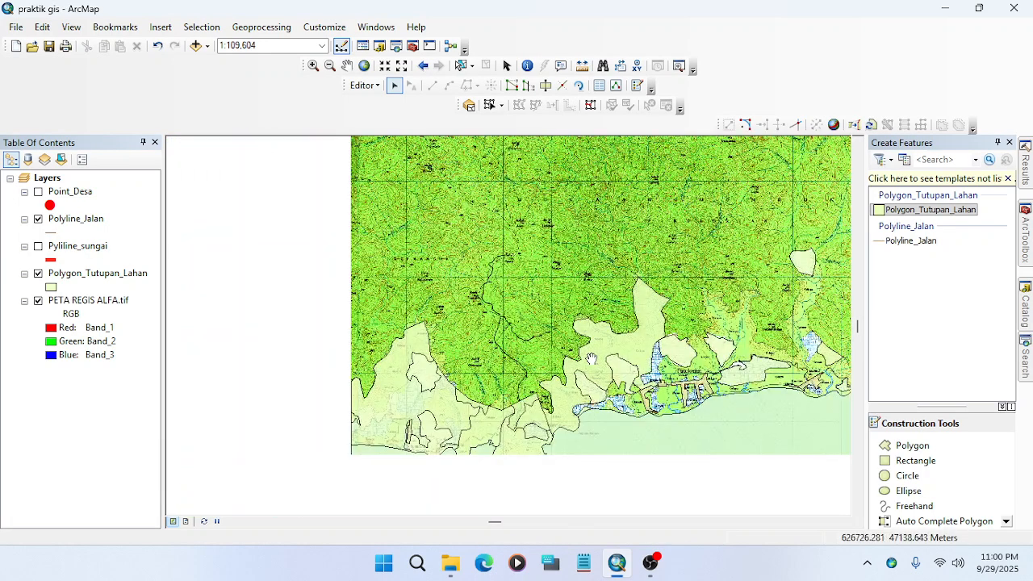
{"action": "left_click_drag", "start_coordinate": [695, 362], "coordinate": [525, 351]}
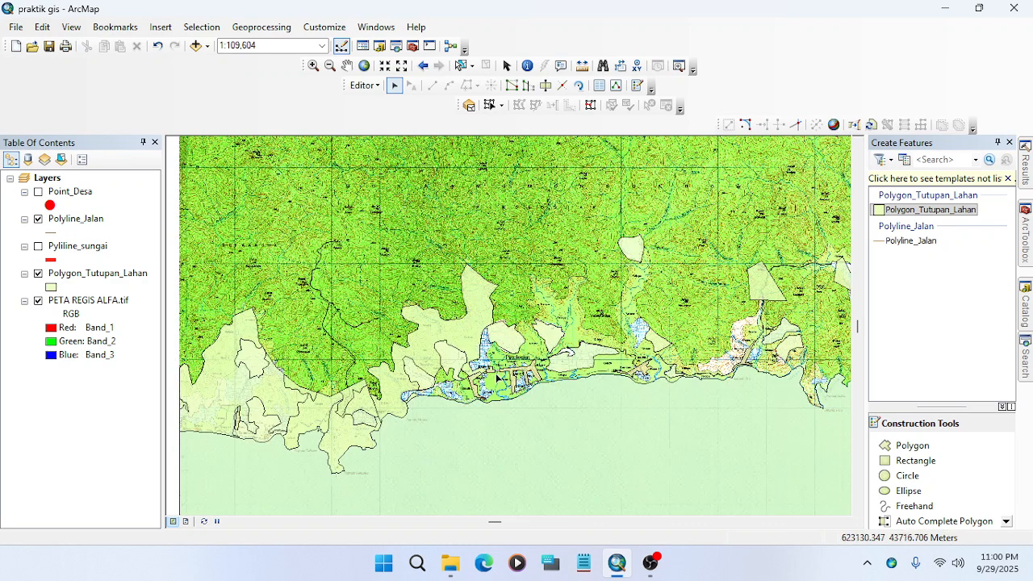
{"action": "scroll", "coordinate": [530, 411], "scroll_direction": "down", "scroll_amount": 5}
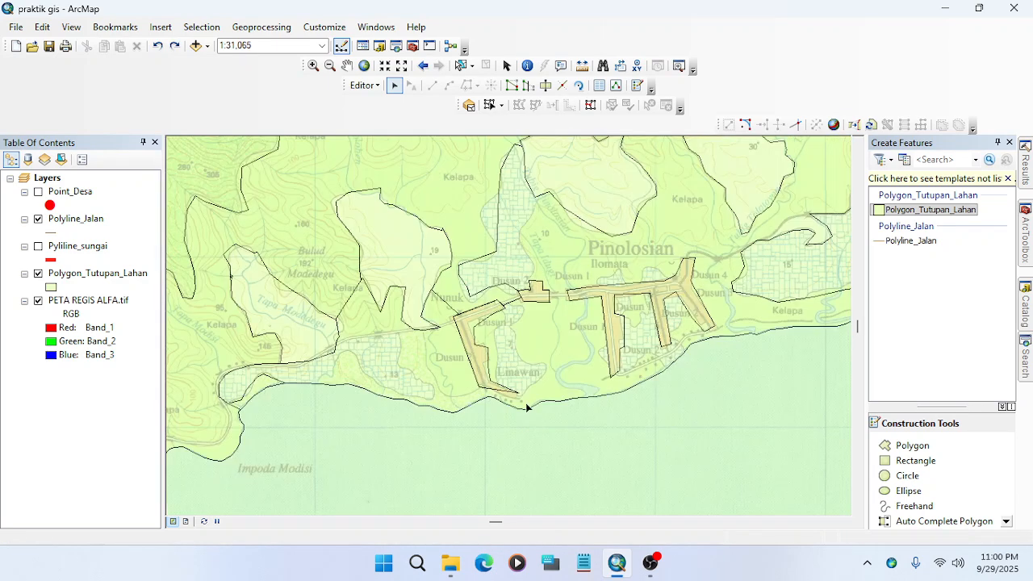
Select the large polygon around Pinolosian and examine its outline from the Nunuk coast up to the Kelapa valleys near Bulud Bumbung.
{"action": "left_click", "coordinate": [515, 347]}
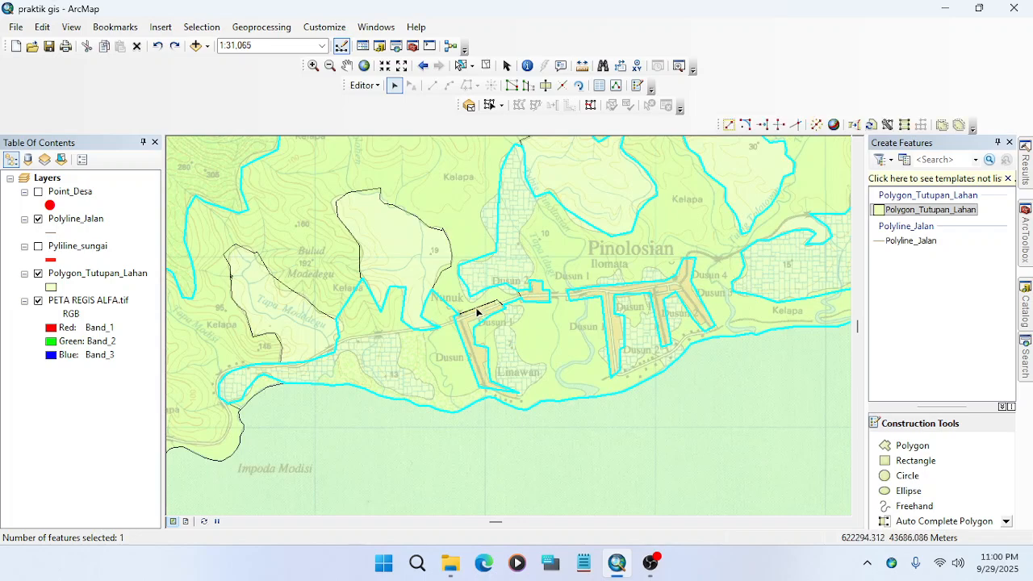
{"action": "left_click_drag", "start_coordinate": [517, 240], "coordinate": [531, 304]}
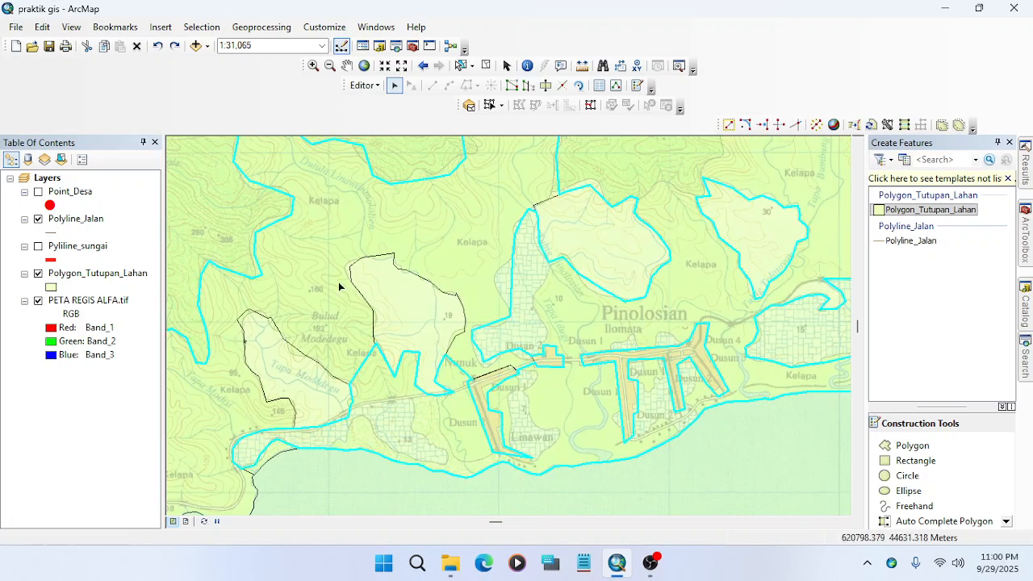
{"action": "left_click_drag", "start_coordinate": [366, 324], "coordinate": [418, 385]}
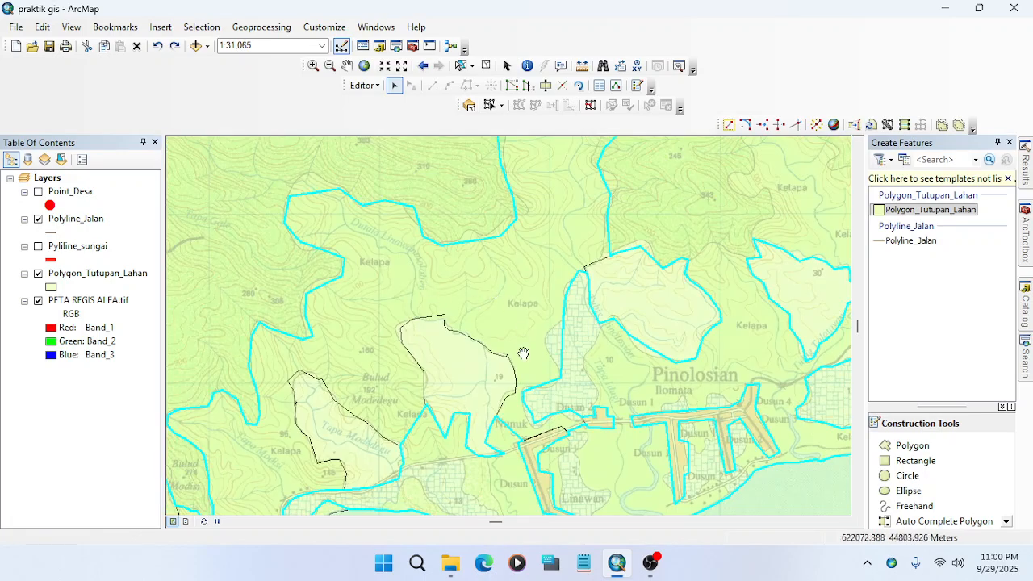
{"action": "left_click_drag", "start_coordinate": [523, 352], "coordinate": [476, 218]}
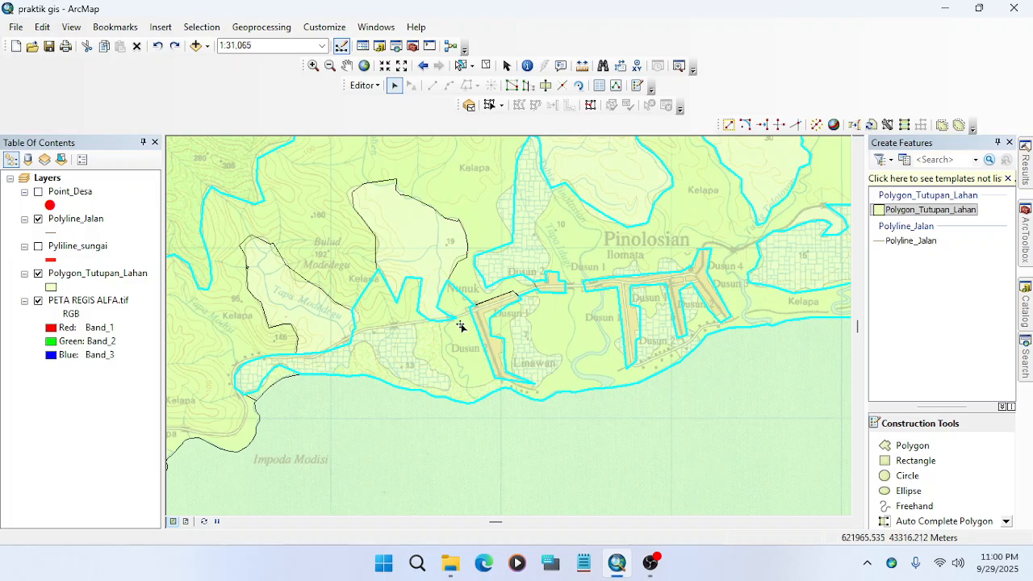
{"action": "left_click_drag", "start_coordinate": [425, 256], "coordinate": [530, 381]}
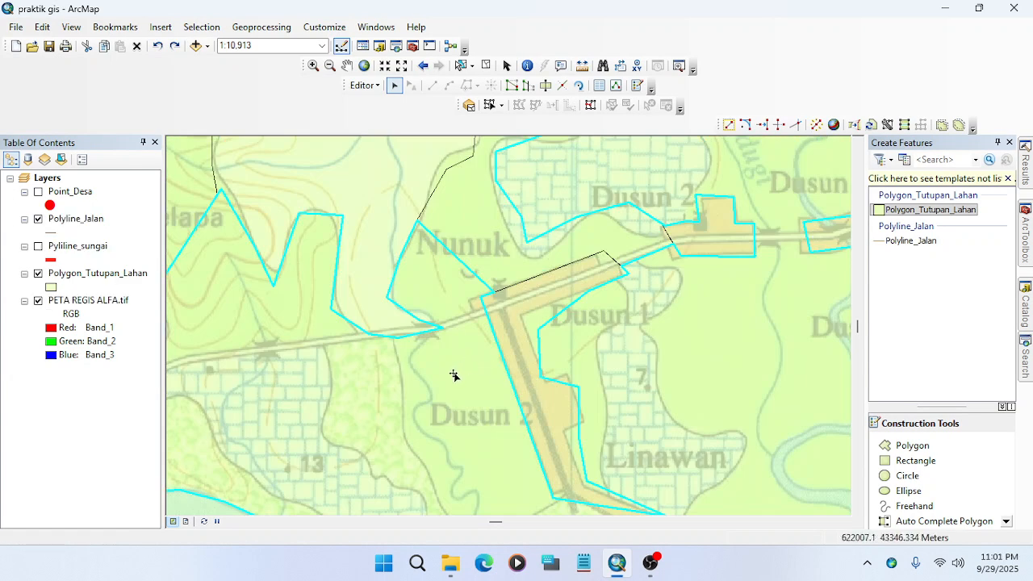
{"action": "left_click_drag", "start_coordinate": [443, 395], "coordinate": [456, 312]}
{"action": "left_click_drag", "start_coordinate": [359, 261], "coordinate": [563, 411]}
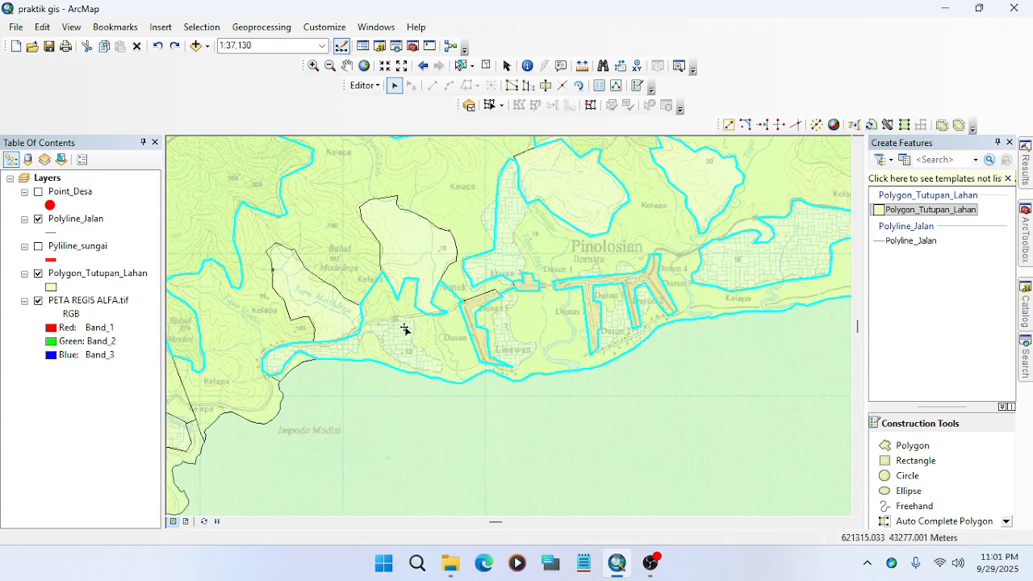
{"action": "left_click_drag", "start_coordinate": [544, 313], "coordinate": [469, 454]}
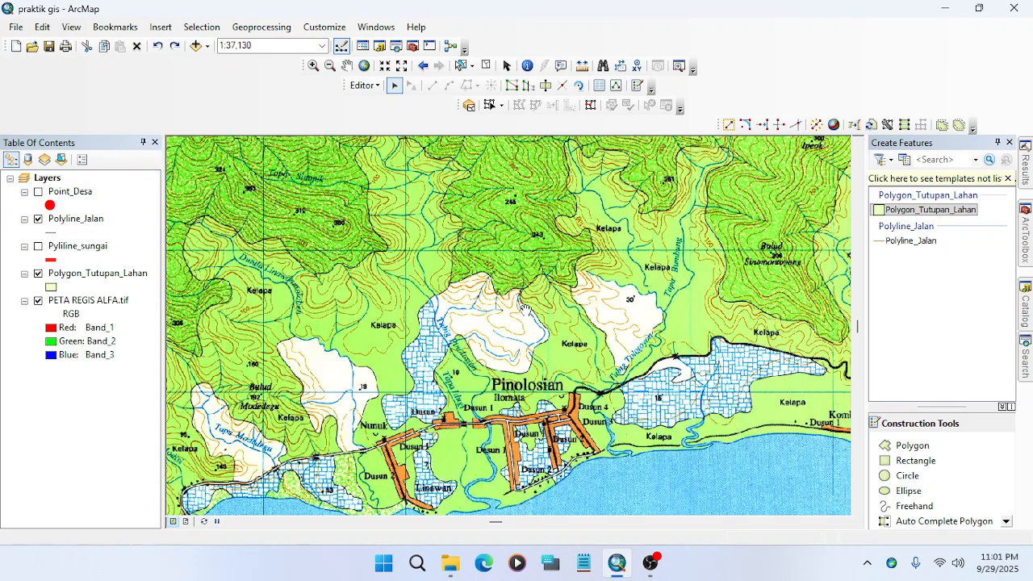
{"action": "left_click_drag", "start_coordinate": [531, 289], "coordinate": [509, 410]}
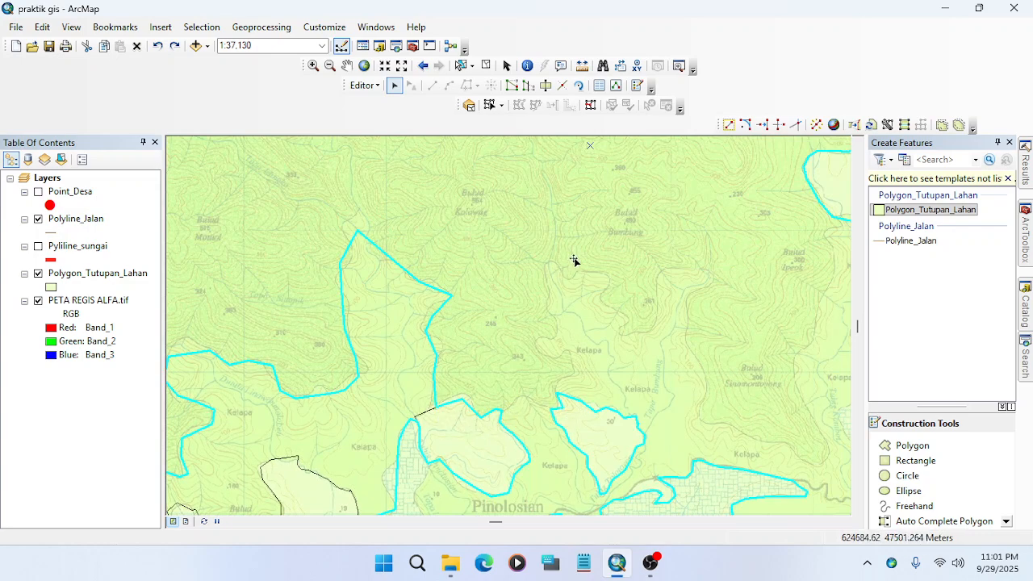
{"action": "left_click_drag", "start_coordinate": [636, 385], "coordinate": [355, 340]}
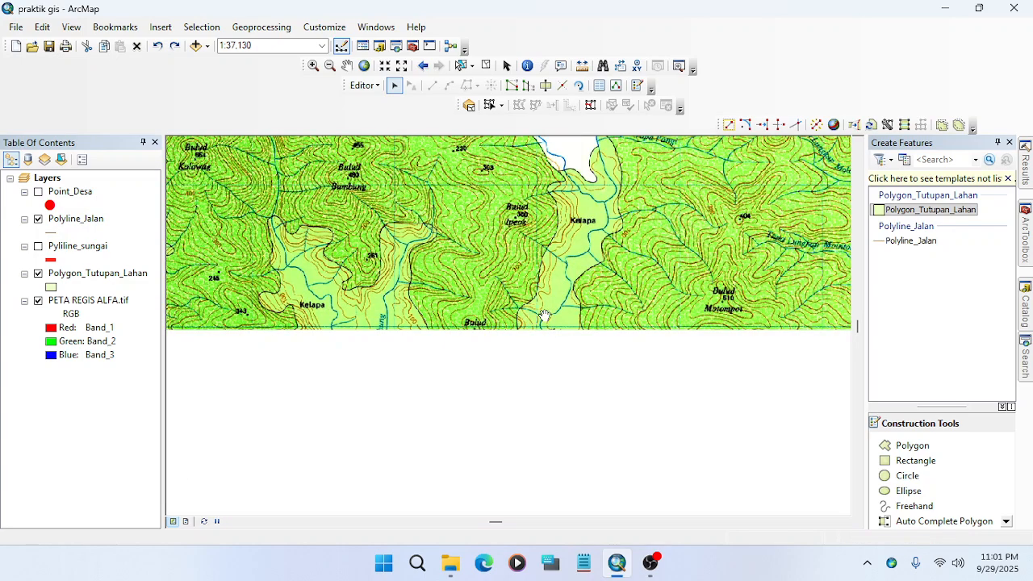
{"action": "left_click_drag", "start_coordinate": [452, 273], "coordinate": [715, 326]}
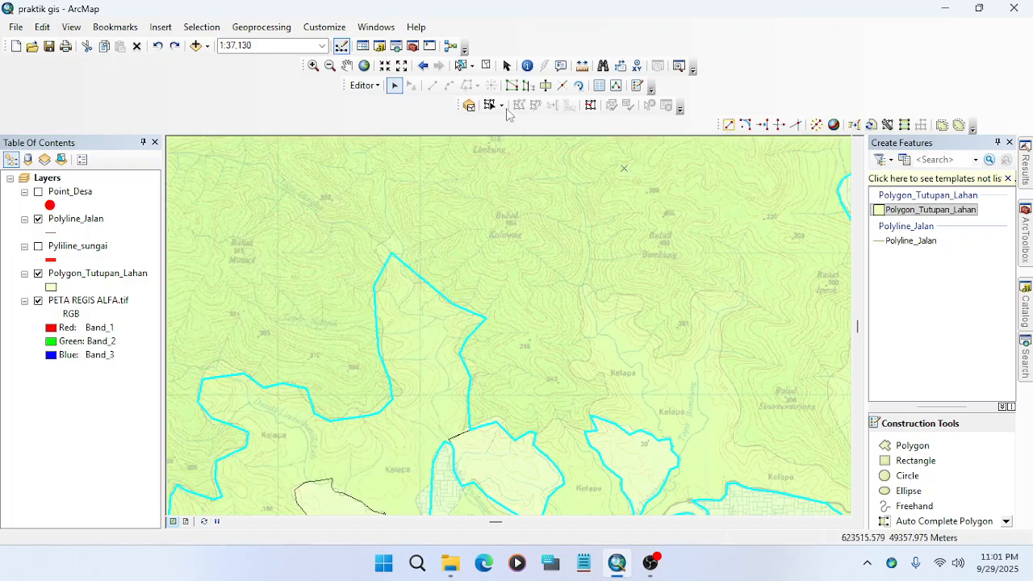
Start a Cut Polygons line inside the open area north of Pinolosian, across the neighbouring open area and north along the Kelapa edge.
{"action": "left_click", "coordinate": [529, 85]}
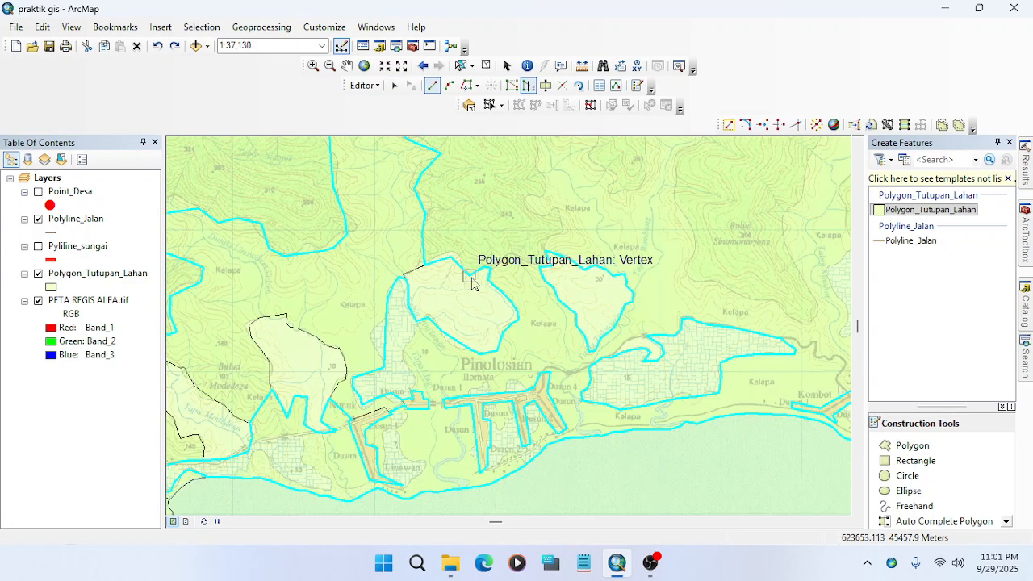
{"action": "left_click", "coordinate": [478, 306]}
{"action": "left_click", "coordinate": [483, 266]}
{"action": "left_click", "coordinate": [502, 259]}
{"action": "left_click", "coordinate": [523, 255]}
{"action": "left_click", "coordinate": [566, 280]}
{"action": "left_click", "coordinate": [549, 251]}
{"action": "left_click", "coordinate": [554, 234]}
{"action": "left_click", "coordinate": [546, 204]}
{"action": "left_click", "coordinate": [545, 192]}
{"action": "left_click_drag", "start_coordinate": [560, 160], "coordinate": [516, 372]}
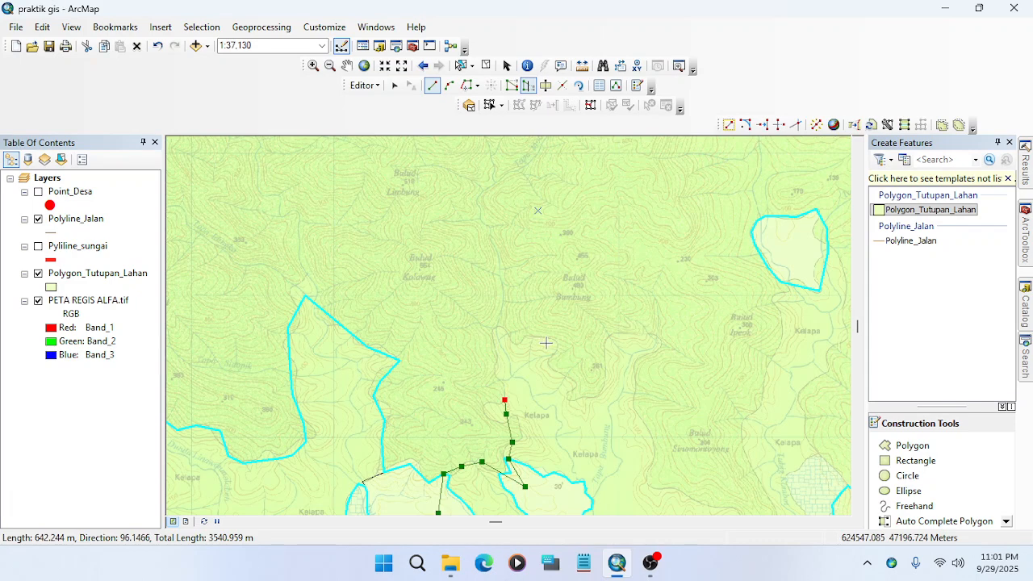
Continue the cut line around the northern fingers of the Kelapa area below Bulud Bumbung and into the valley on their east side.
{"action": "left_click", "coordinate": [496, 350]}
{"action": "left_click", "coordinate": [512, 327]}
{"action": "left_click", "coordinate": [542, 342]}
{"action": "left_click", "coordinate": [611, 374]}
{"action": "left_click", "coordinate": [617, 335]}
{"action": "left_click", "coordinate": [674, 342]}
{"action": "left_click", "coordinate": [660, 376]}
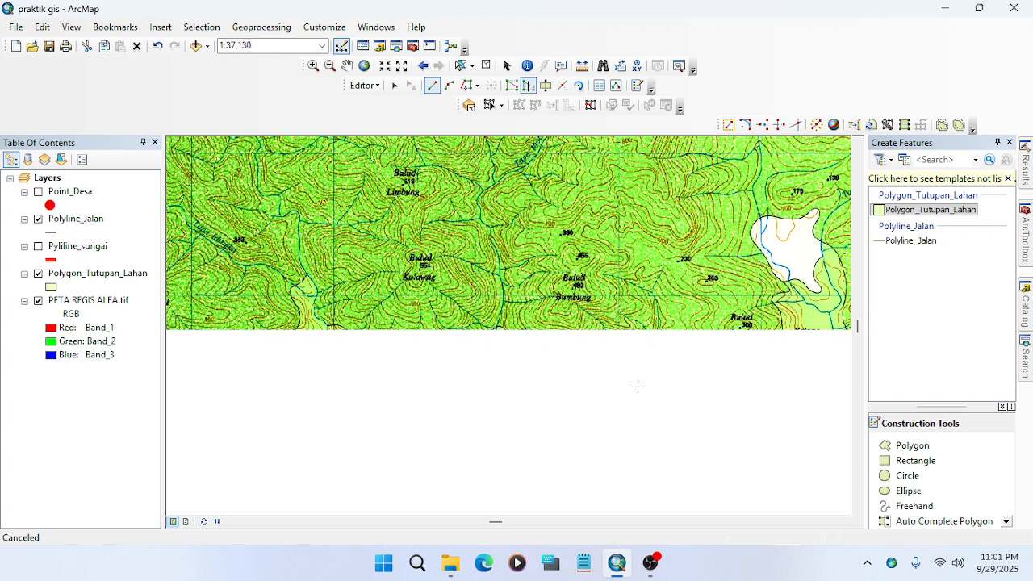
{"action": "left_click", "coordinate": [635, 394]}
{"action": "left_click", "coordinate": [636, 412]}
Trace the cut line south along the Kelapa edge and east around the foot of the hills above the Pinolosian rice fields.
{"action": "left_click_drag", "start_coordinate": [638, 419], "coordinate": [604, 224]}
{"action": "left_click_drag", "start_coordinate": [632, 374], "coordinate": [573, 287]}
{"action": "left_click_drag", "start_coordinate": [560, 210], "coordinate": [531, 335]}
{"action": "left_click", "coordinate": [522, 264]}
{"action": "left_click", "coordinate": [530, 328]}
{"action": "left_click", "coordinate": [554, 328]}
{"action": "left_click", "coordinate": [580, 342]}
{"action": "left_click", "coordinate": [598, 354]}
{"action": "left_click", "coordinate": [613, 355]}
{"action": "left_click", "coordinate": [634, 365]}
{"action": "left_click", "coordinate": [648, 360]}
{"action": "left_click", "coordinate": [648, 345]}
Trace the cut line north along the western edge of the Kelapa valley to the small open polygon at its head.
{"action": "left_click", "coordinate": [637, 323]}
{"action": "left_click", "coordinate": [620, 259]}
{"action": "left_click", "coordinate": [635, 235]}
{"action": "mouse_move", "coordinate": [643, 194]}
{"action": "left_mouse_down"}
{"action": "mouse_move", "coordinate": [621, 360]}
{"action": "mouse_move", "coordinate": [627, 349]}
{"action": "left_mouse_up"}
{"action": "left_click", "coordinate": [632, 326]}
{"action": "left_click", "coordinate": [637, 273]}
{"action": "left_click", "coordinate": [635, 253]}
{"action": "left_click", "coordinate": [668, 229]}
Bring the cut line back south along the valley's eastern edge and into the open polygon northeast of Kombot.
{"action": "left_click", "coordinate": [702, 312]}
{"action": "left_click", "coordinate": [698, 344]}
{"action": "left_click", "coordinate": [666, 381]}
{"action": "left_click", "coordinate": [662, 392]}
{"action": "left_click", "coordinate": [665, 434]}
{"action": "left_click", "coordinate": [672, 446]}
{"action": "left_click_drag", "start_coordinate": [688, 390], "coordinate": [637, 242]}
{"action": "left_click", "coordinate": [669, 367]}
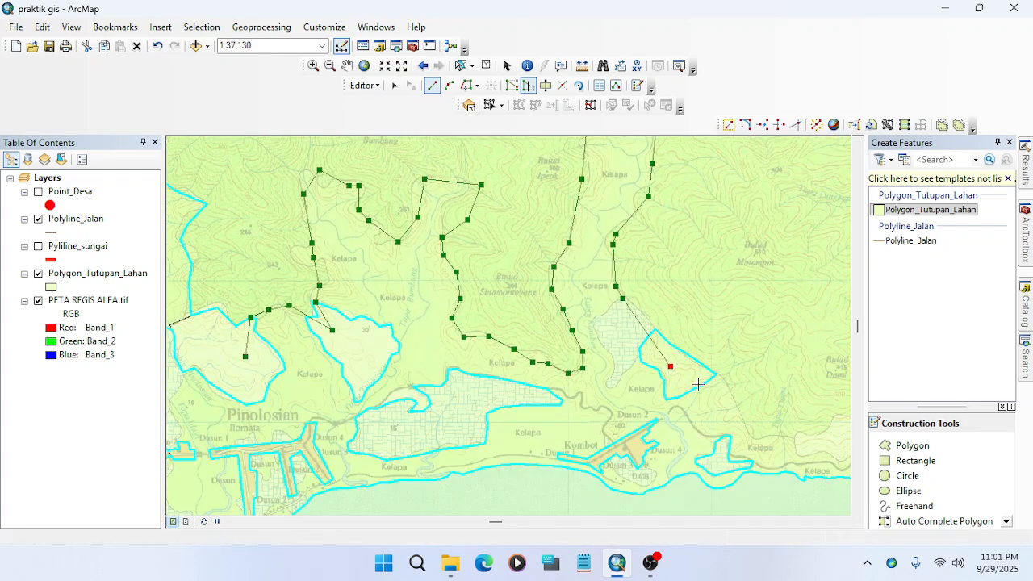
Continue the cut line along the foot of Bulud Dami, past Lungkap and north into the four-sided polygon on the road.
{"action": "left_click_drag", "start_coordinate": [787, 409], "coordinate": [588, 364]}
{"action": "left_click", "coordinate": [527, 338]}
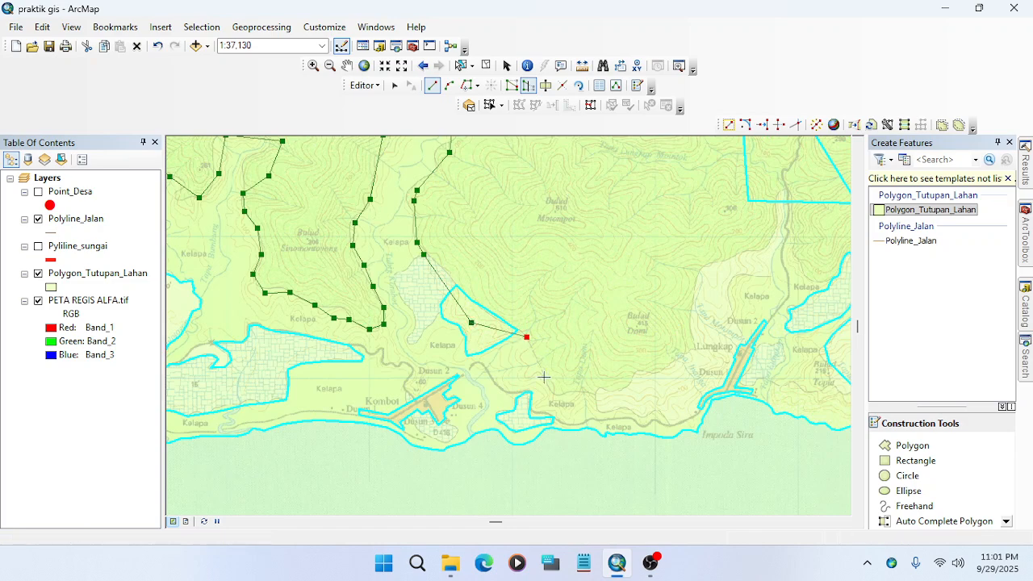
{"action": "left_click", "coordinate": [580, 397]}
{"action": "left_click", "coordinate": [607, 390]}
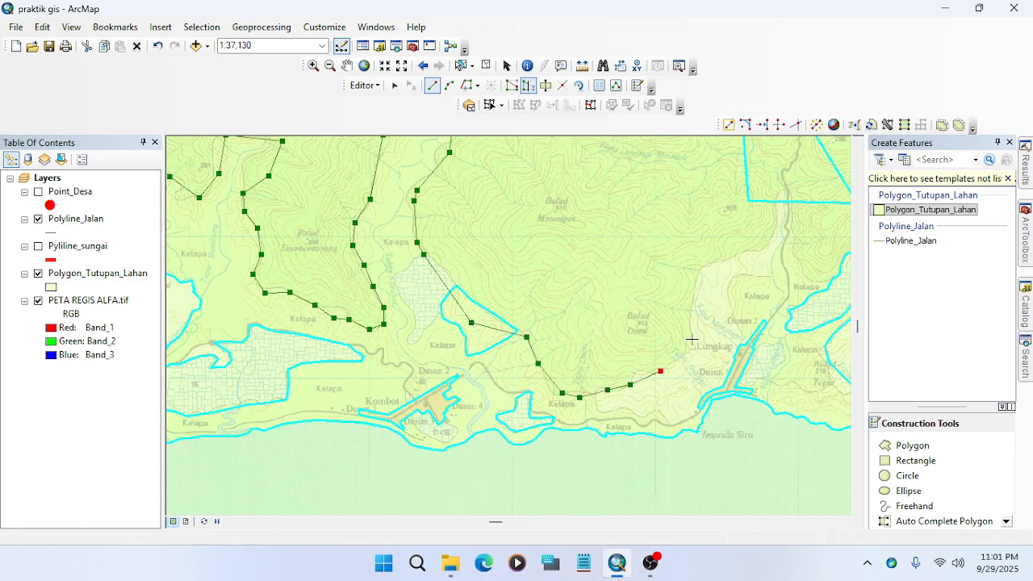
{"action": "left_click_drag", "start_coordinate": [783, 234], "coordinate": [648, 413]}
{"action": "left_click", "coordinate": [595, 443]}
{"action": "left_click", "coordinate": [642, 348]}
Trace the cut line back south beside the road and around the Kelapa area to Dusun 2 at Lungkap.
{"action": "left_click_drag", "start_coordinate": [696, 365], "coordinate": [557, 291]}
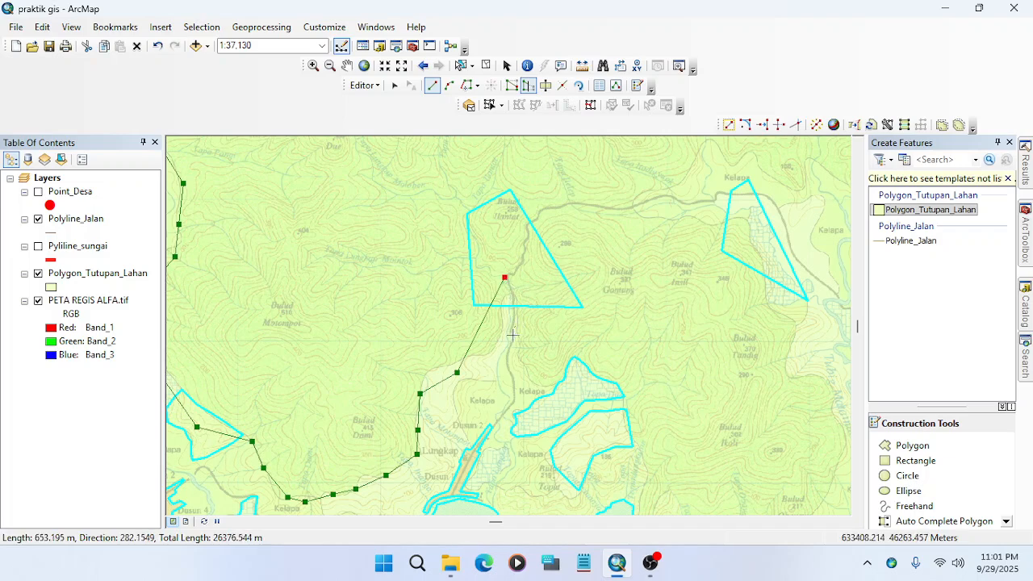
{"action": "left_click", "coordinate": [514, 326]}
{"action": "left_click", "coordinate": [510, 347]}
{"action": "left_click", "coordinate": [500, 369]}
{"action": "left_click", "coordinate": [495, 380]}
{"action": "left_click", "coordinate": [478, 380]}
{"action": "left_click", "coordinate": [456, 389]}
{"action": "left_click", "coordinate": [452, 423]}
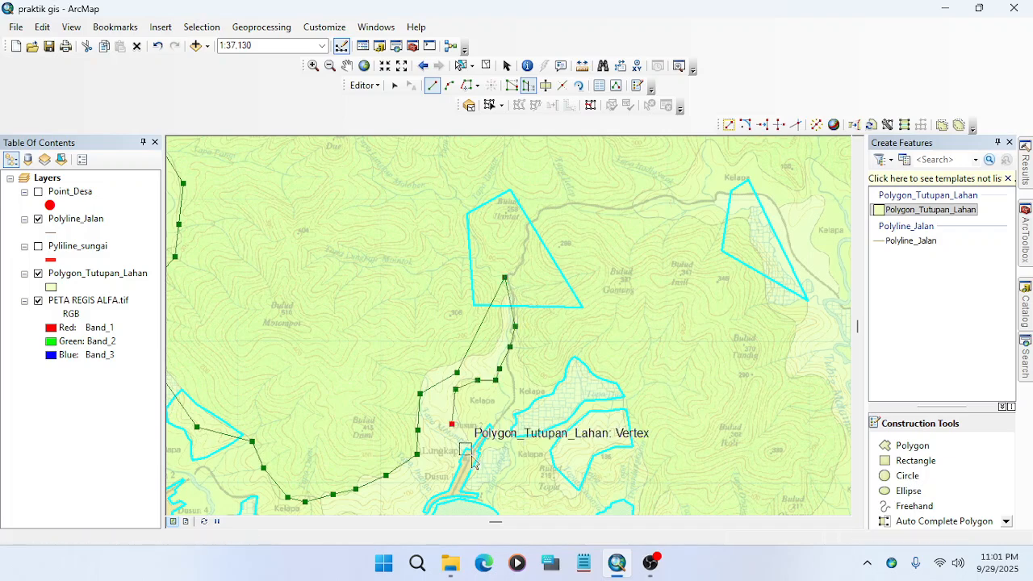
Carry the cut line across the Lungkap settlement, along the east side of the rice field and down to the settlement's eastern corner.
{"action": "left_click", "coordinate": [460, 462]}
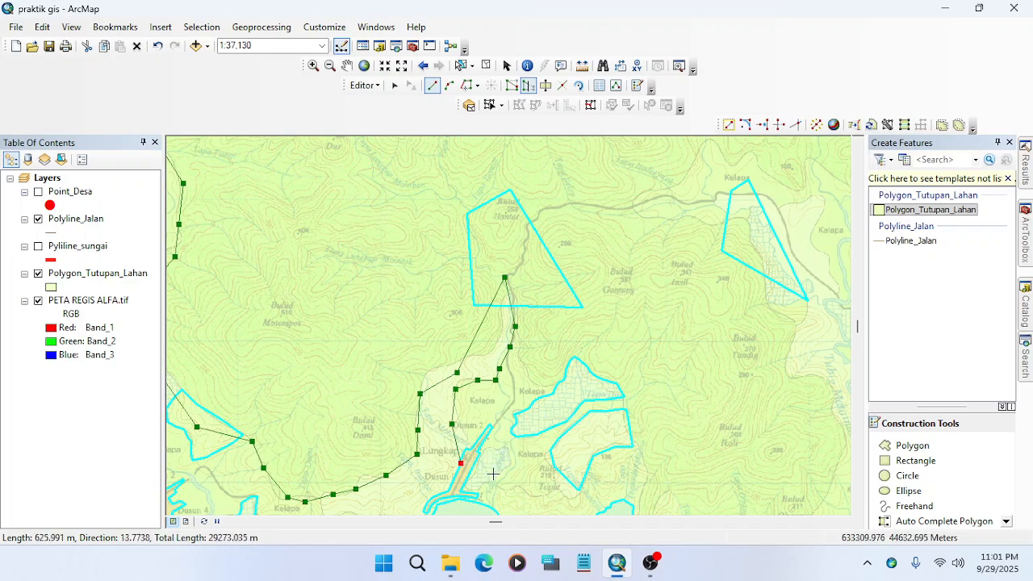
{"action": "left_click", "coordinate": [507, 446]}
{"action": "left_click_drag", "start_coordinate": [514, 453], "coordinate": [503, 355]}
{"action": "left_click", "coordinate": [476, 407]}
Finish the cut by running the line through the Lungkap settlement's eastern end and out past the coastline into the sea.
{"action": "scroll", "coordinate": [468, 406], "scroll_direction": "up", "scroll_amount": 8}
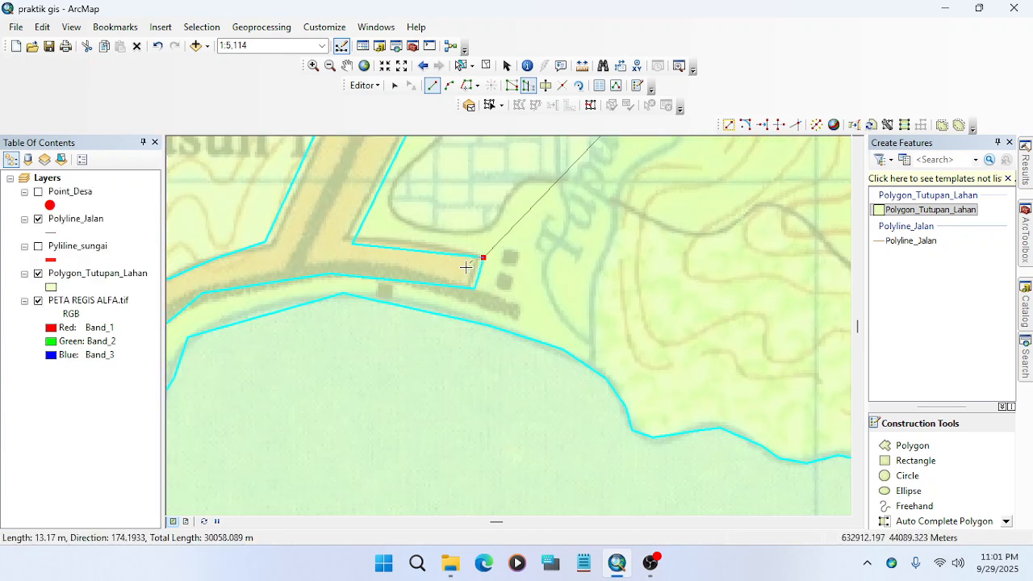
{"action": "left_click_drag", "start_coordinate": [489, 233], "coordinate": [463, 343]}
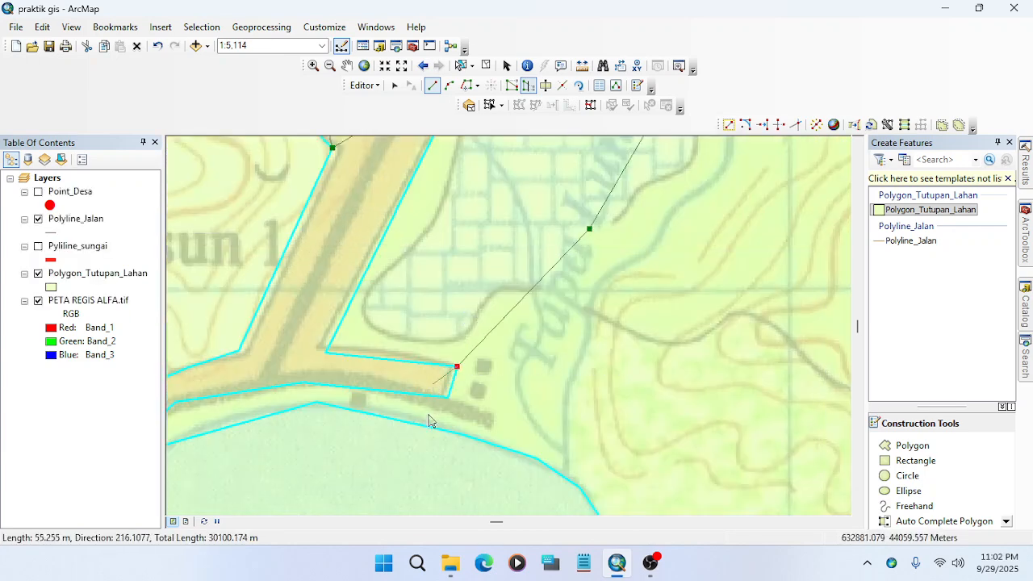
{"action": "left_click", "coordinate": [437, 366]}
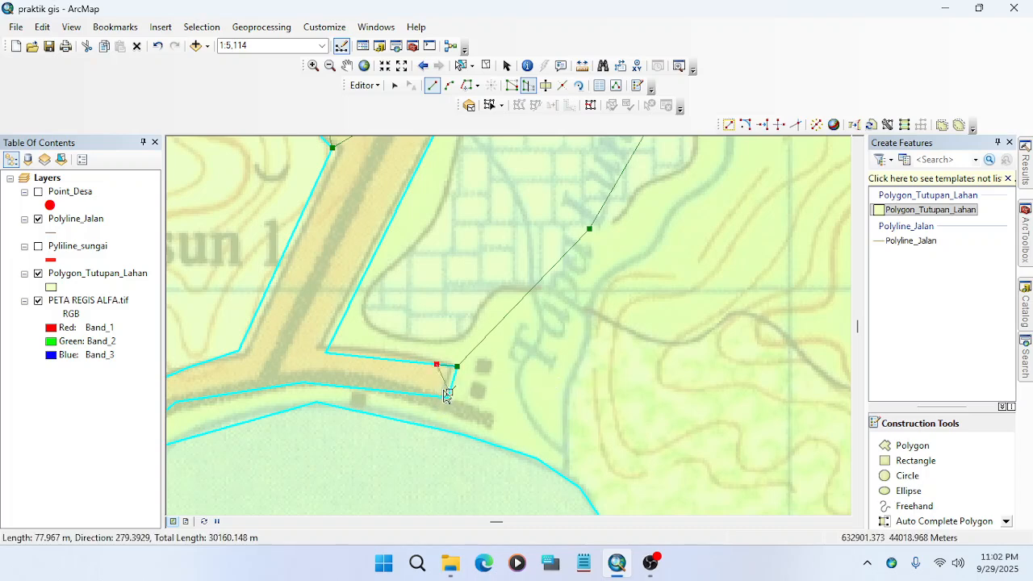
{"action": "key", "text": "ctrl+z"}
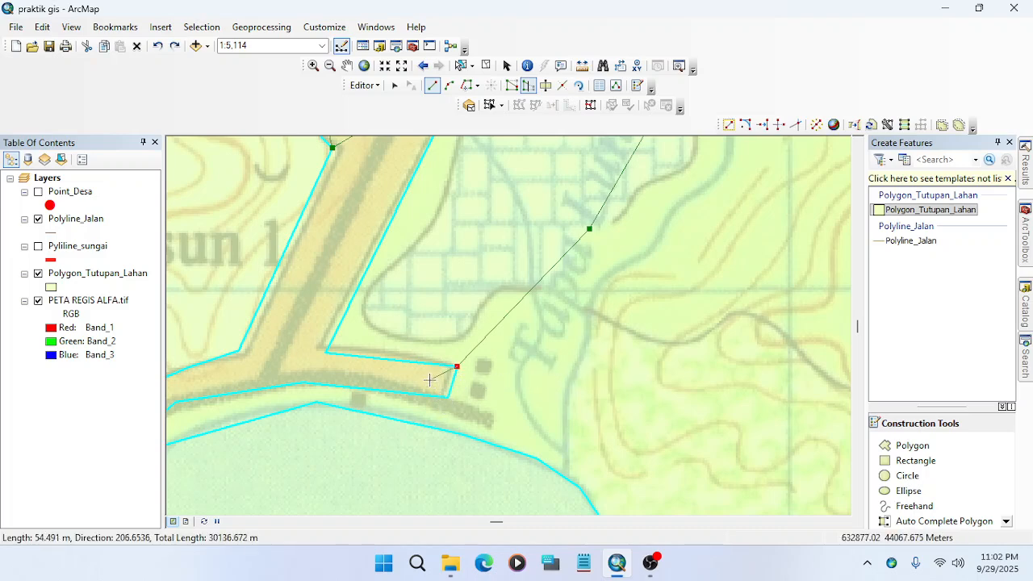
{"action": "left_click", "coordinate": [430, 380]}
{"action": "left_click", "coordinate": [448, 397]}
{"action": "double_click", "coordinate": [448, 441]}
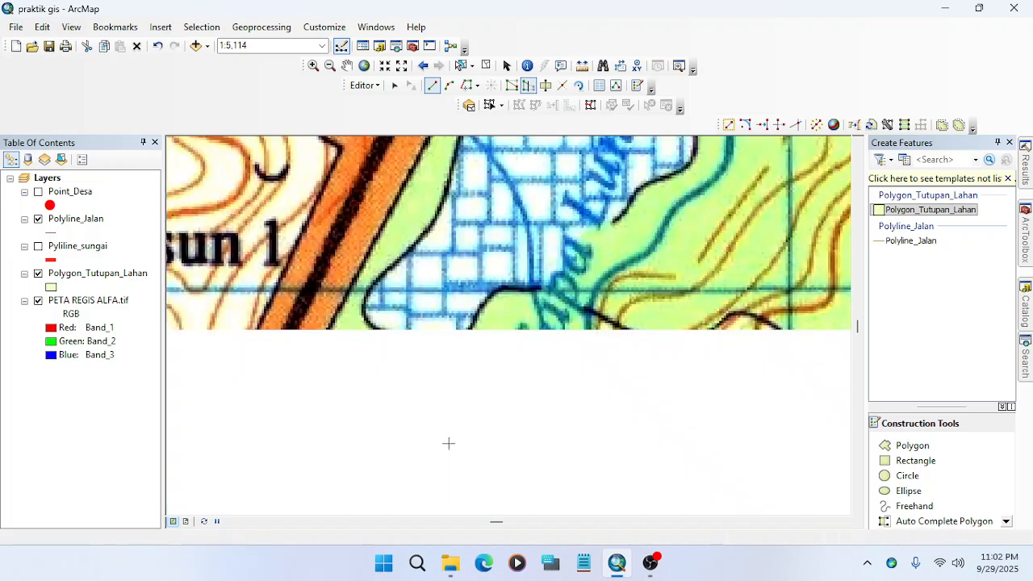
Select the polygon east of Lungkap and inspect the end of the cut at the settlement's eastern corner.
{"action": "scroll", "coordinate": [551, 438], "scroll_direction": "up", "scroll_amount": 5}
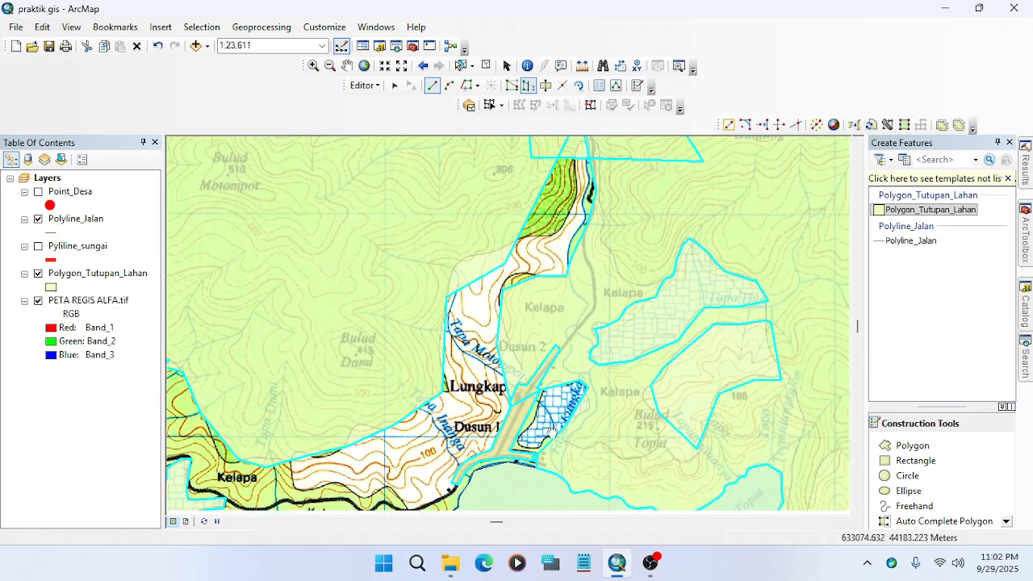
{"action": "left_click_drag", "start_coordinate": [551, 433], "coordinate": [523, 349]}
{"action": "left_click", "coordinate": [394, 85]}
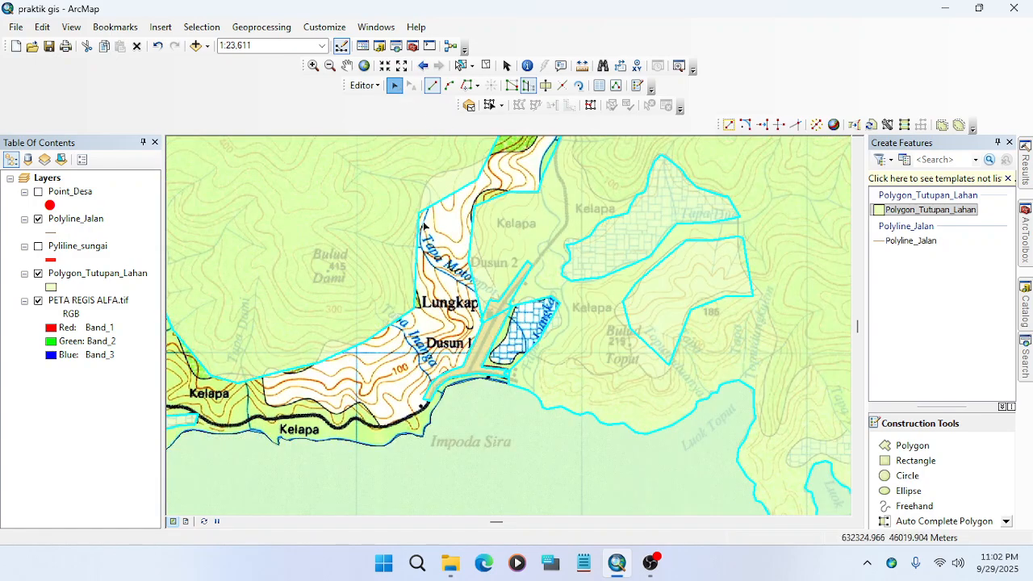
{"action": "left_click", "coordinate": [512, 374]}
{"action": "scroll", "coordinate": [515, 375], "scroll_direction": "down", "scroll_amount": 6}
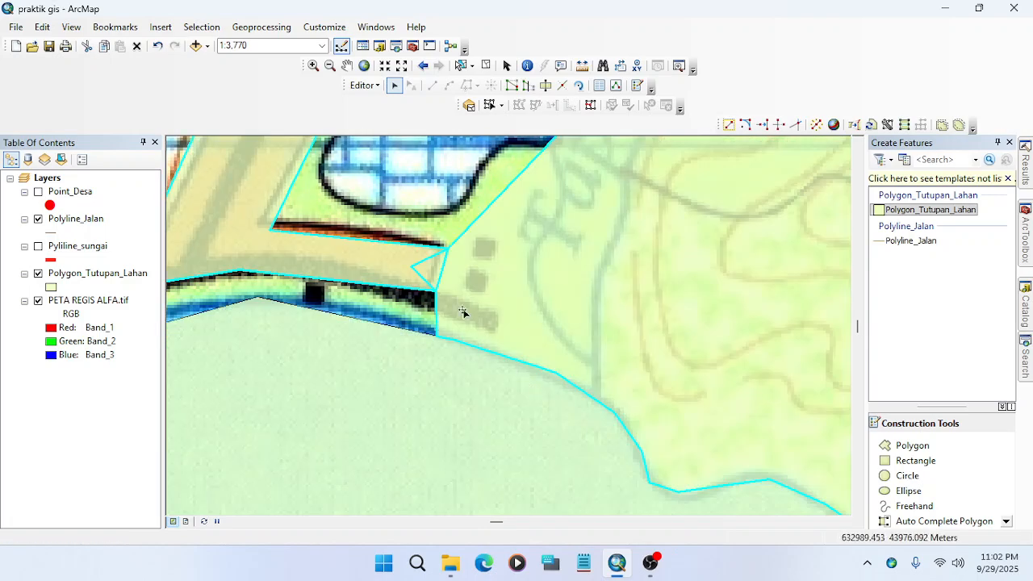
Select the Lungkap settlement polygon and the large polygon east of it in turn to check their edges at the settlement's eastern corner.
{"action": "left_click", "coordinate": [430, 278]}
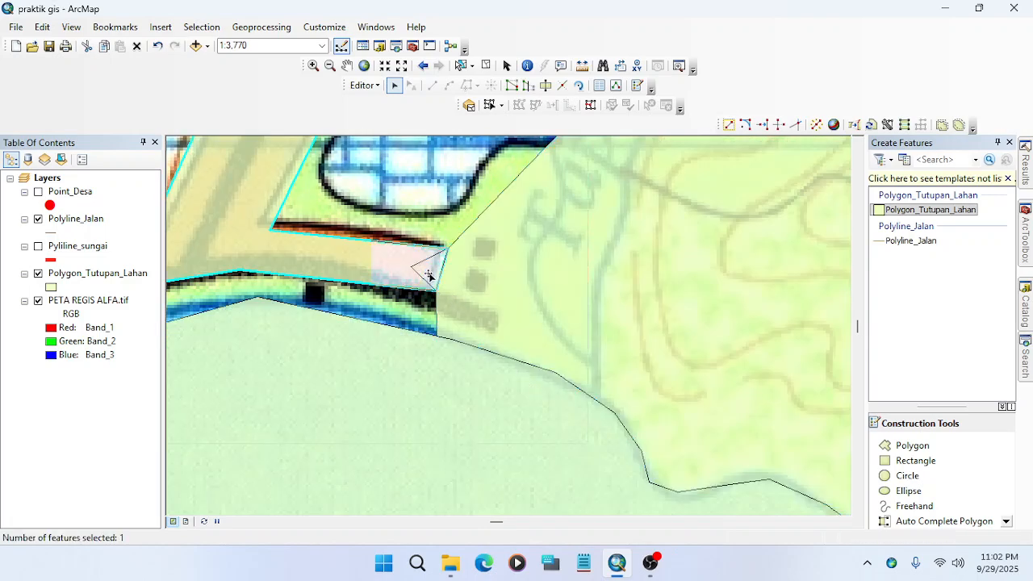
{"action": "left_click", "coordinate": [502, 294], "text": "shift"}
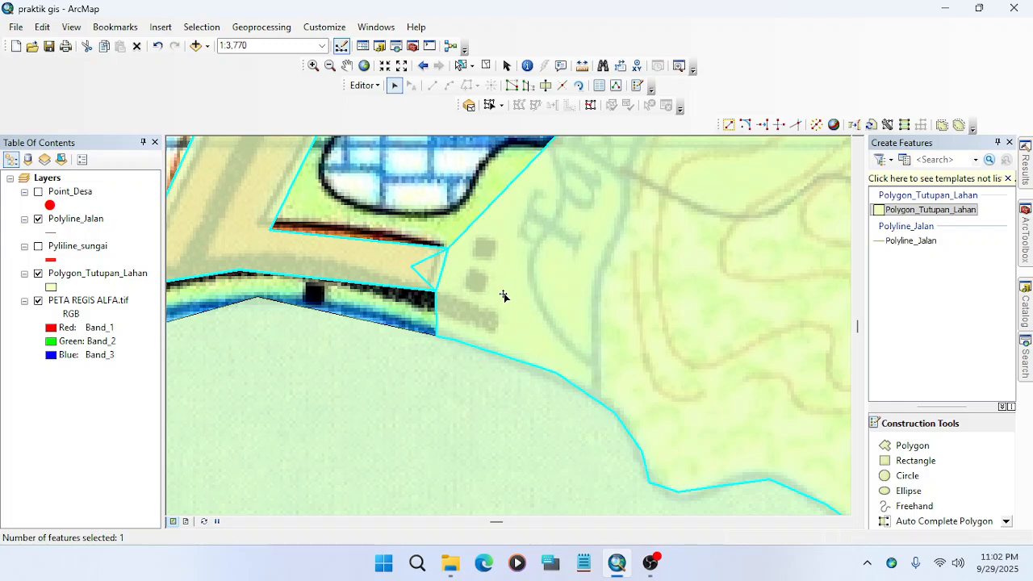
{"action": "left_click", "coordinate": [444, 268]}
{"action": "left_click", "coordinate": [436, 268]}
{"action": "left_click", "coordinate": [477, 265]}
{"action": "left_click", "coordinate": [376, 258]}
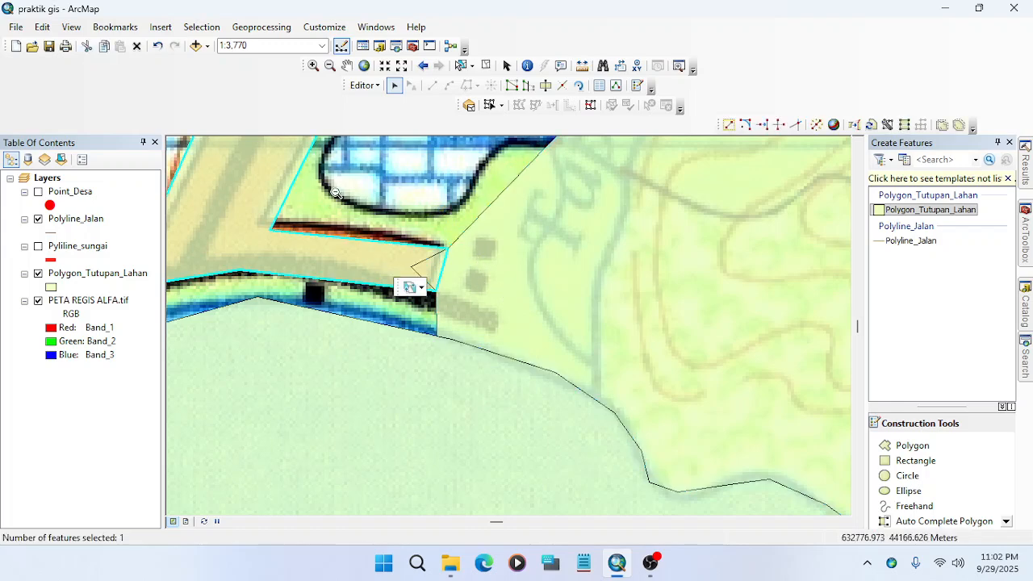
{"action": "scroll", "coordinate": [376, 275], "scroll_direction": "up", "scroll_amount": 4}
{"action": "left_click_drag", "start_coordinate": [386, 235], "coordinate": [437, 293]}
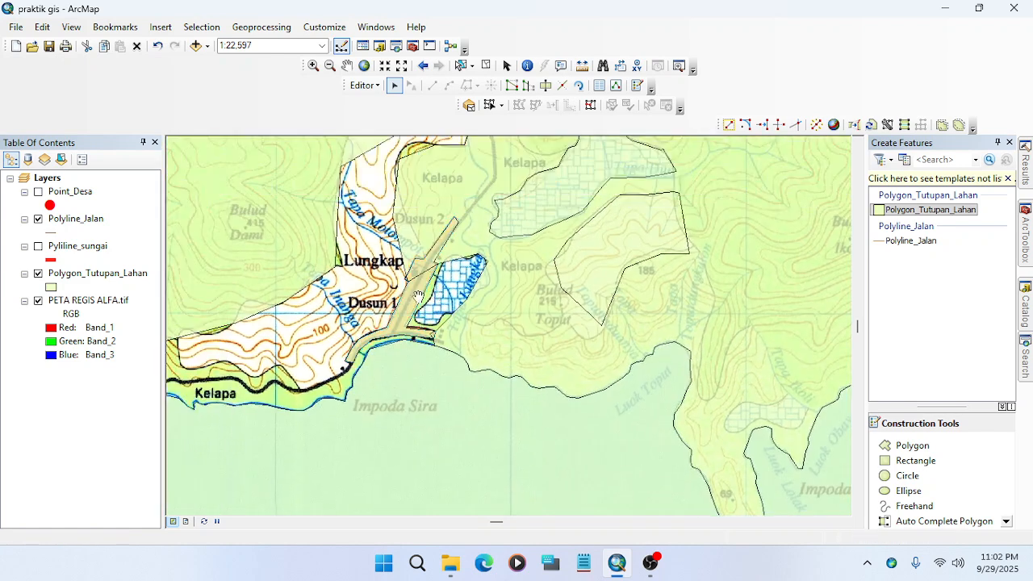
Select the large hill polygon and examine its boundary along the coastal Kelapa zone between Pinolosian and Lungkap.
{"action": "left_click", "coordinate": [392, 277]}
{"action": "left_click", "coordinate": [417, 271]}
{"action": "left_click", "coordinate": [413, 236]}
{"action": "scroll", "coordinate": [411, 274], "scroll_direction": "up", "scroll_amount": 5}
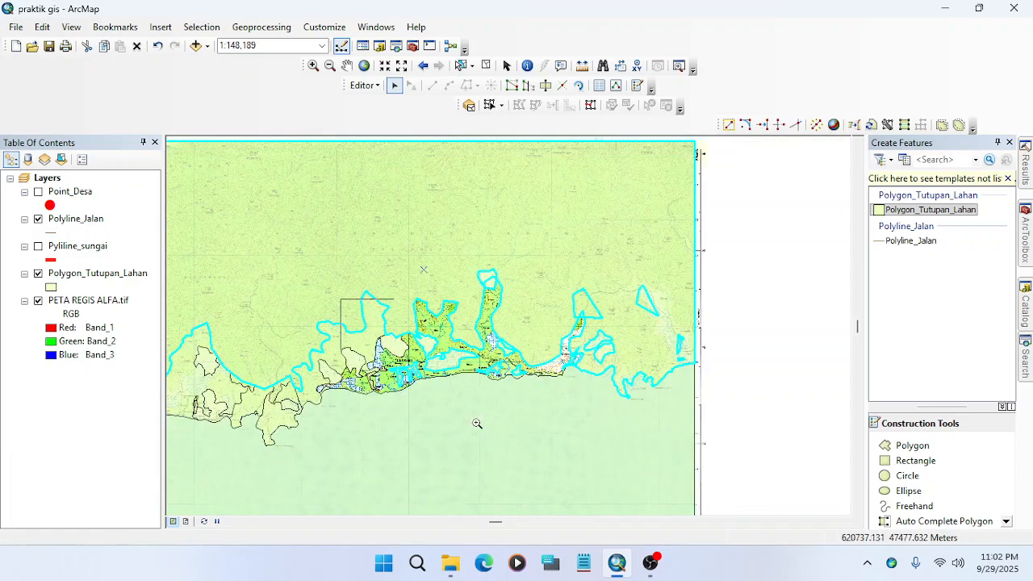
{"action": "scroll", "coordinate": [423, 269], "scroll_direction": "down", "scroll_amount": 3}
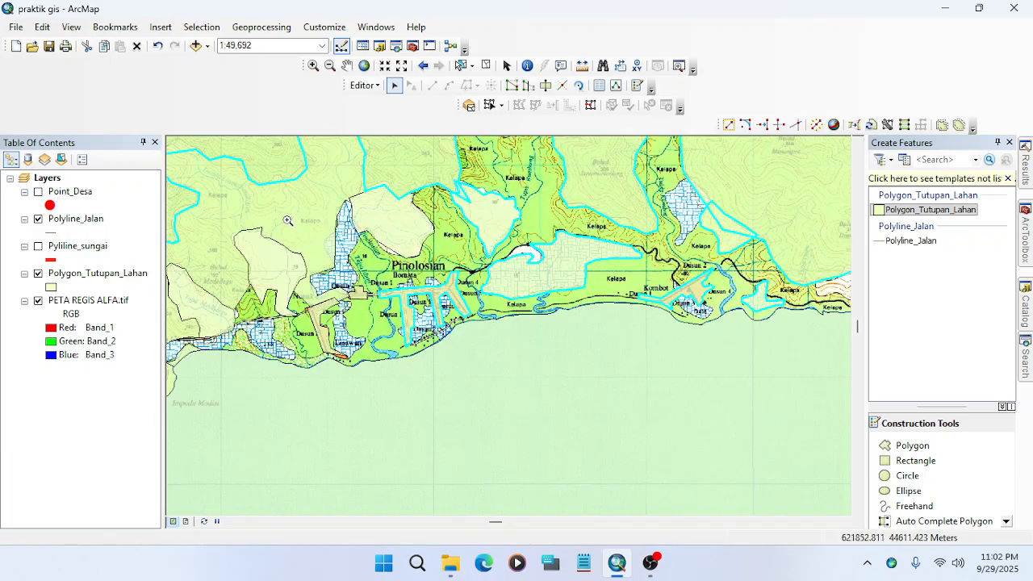
{"action": "scroll", "coordinate": [412, 331], "scroll_direction": "down", "scroll_amount": 3}
{"action": "left_click_drag", "start_coordinate": [503, 301], "coordinate": [489, 332]}
{"action": "left_click_drag", "start_coordinate": [745, 237], "coordinate": [432, 341]}
{"action": "left_click_drag", "start_coordinate": [776, 251], "coordinate": [498, 275]}
{"action": "left_click_drag", "start_coordinate": [581, 303], "coordinate": [479, 291]}
{"action": "left_click_drag", "start_coordinate": [606, 268], "coordinate": [337, 217]}
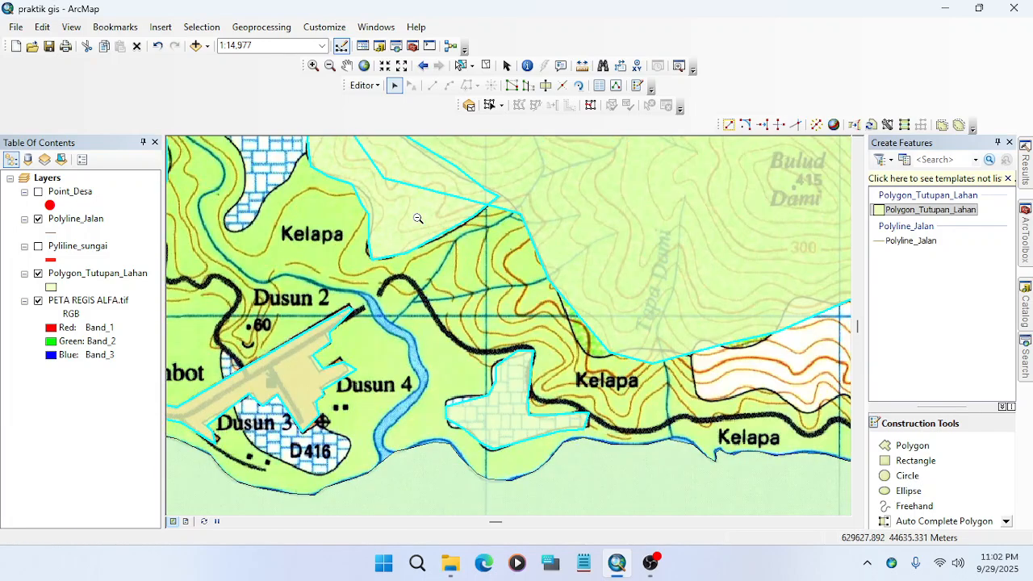
{"action": "scroll", "coordinate": [479, 259], "scroll_direction": "up", "scroll_amount": 5}
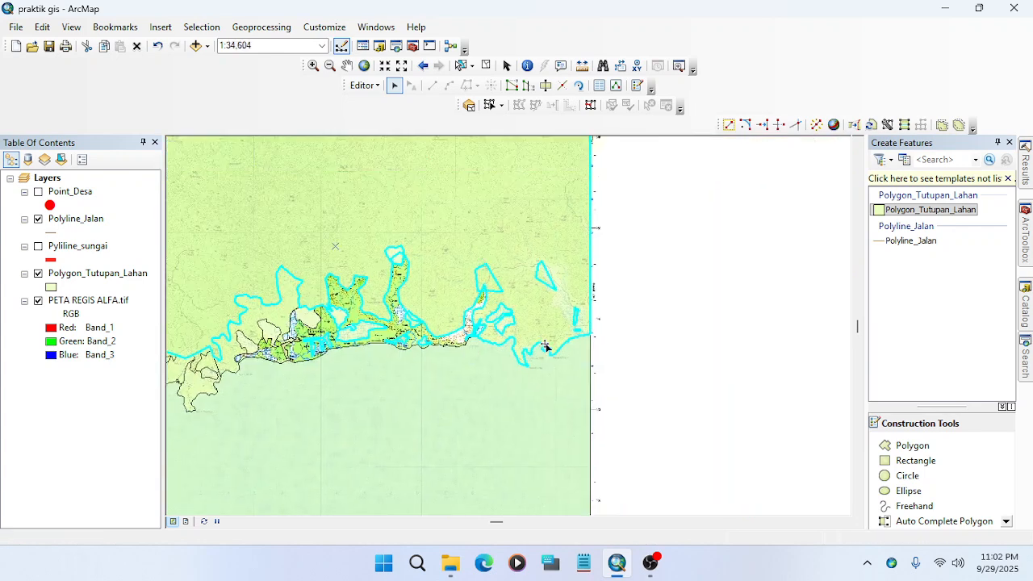
Delete the four-sided hill polygon at the north end of the valley above Lungkap.
{"action": "scroll", "coordinate": [479, 259], "scroll_direction": "down", "scroll_amount": 3}
{"action": "left_click", "coordinate": [389, 273]}
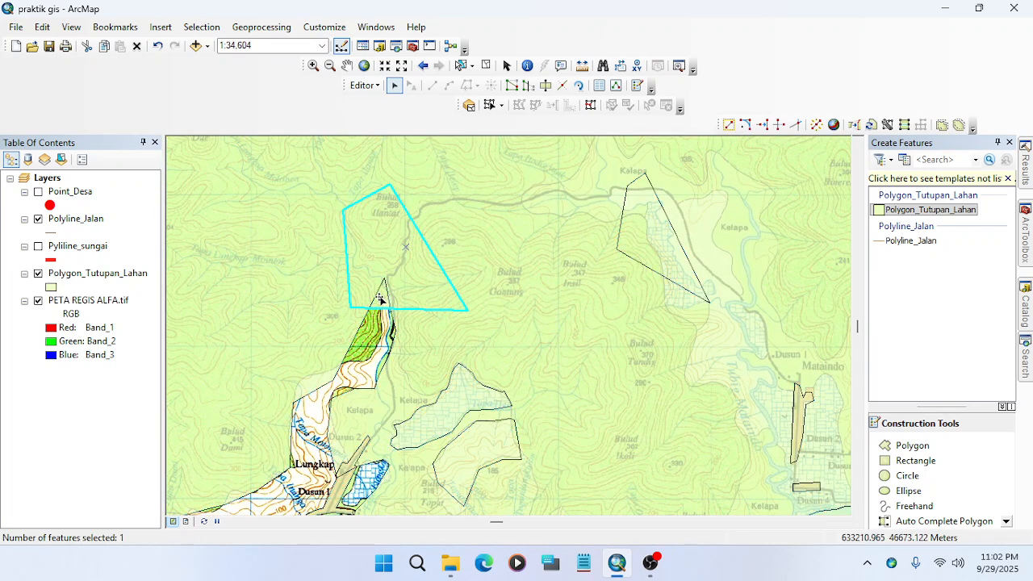
{"action": "key", "text": "Delete"}
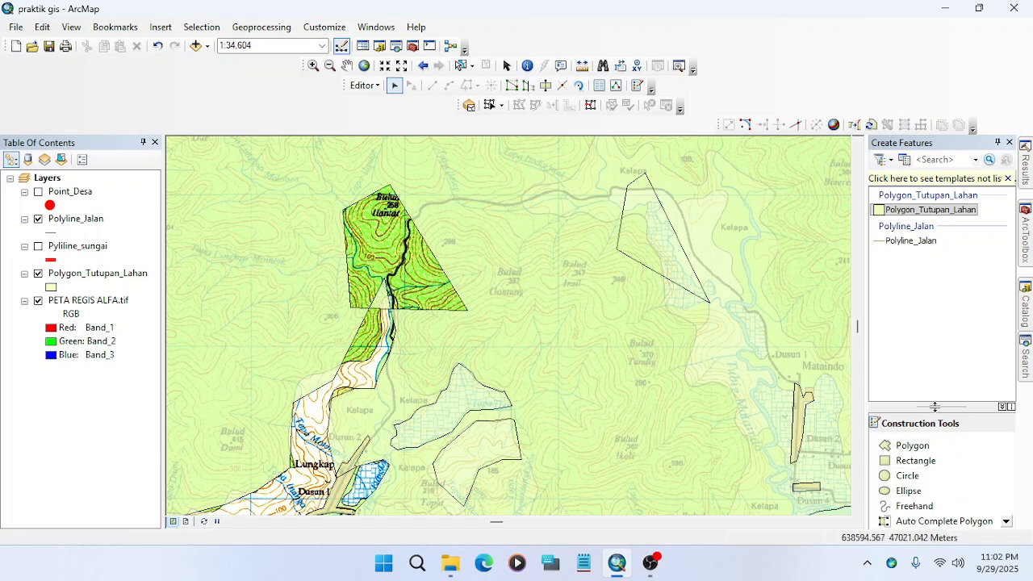
Try to refill the gap north of Lungkap with Auto Complete Polygon and merge the two resulting pieces into one.
{"action": "left_click_drag", "start_coordinate": [935, 406], "coordinate": [934, 315]}
{"action": "left_click", "coordinate": [944, 431]}
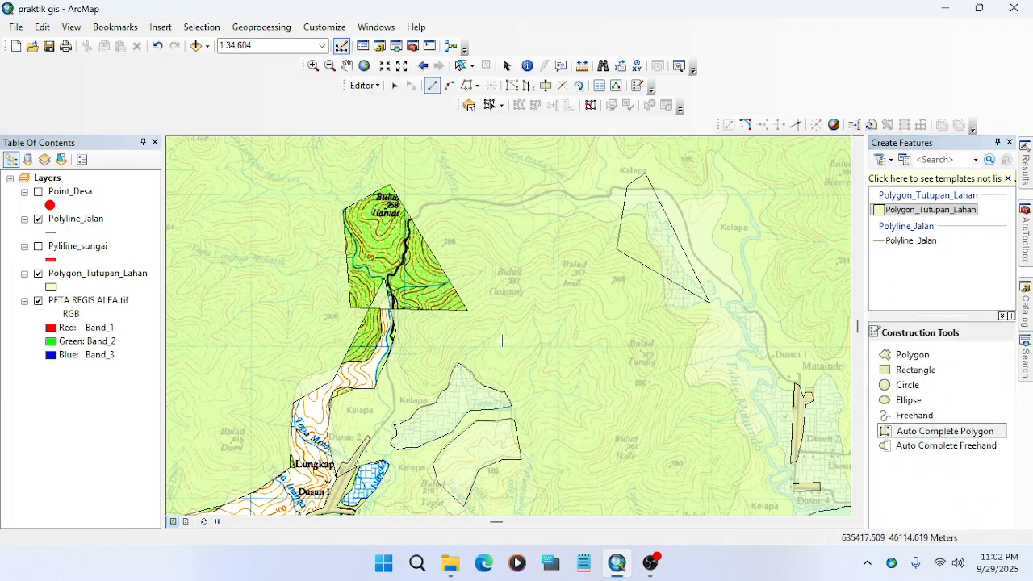
{"action": "left_click", "coordinate": [302, 192]}
{"action": "double_click", "coordinate": [471, 285]}
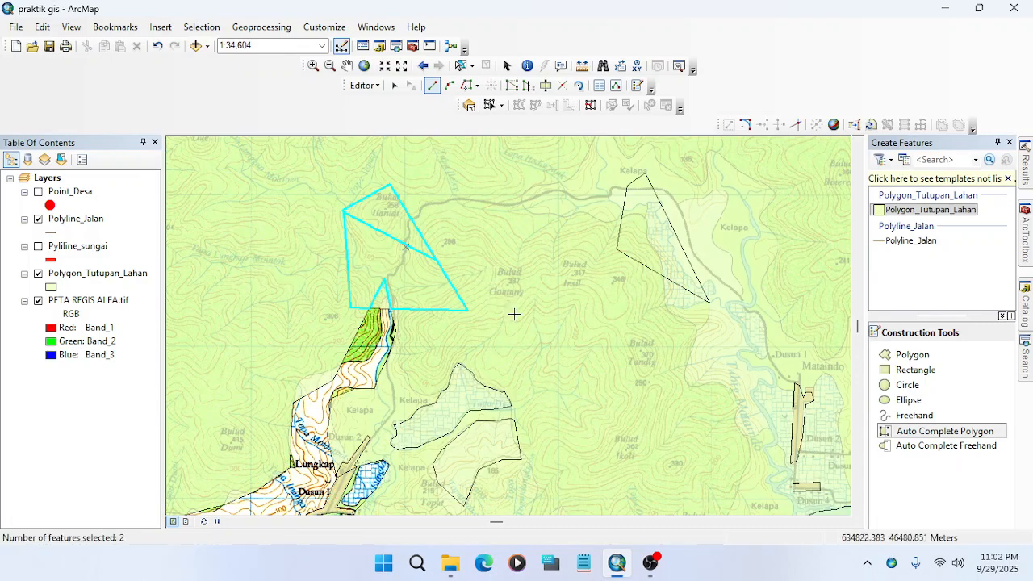
{"action": "left_click", "coordinate": [394, 86]}
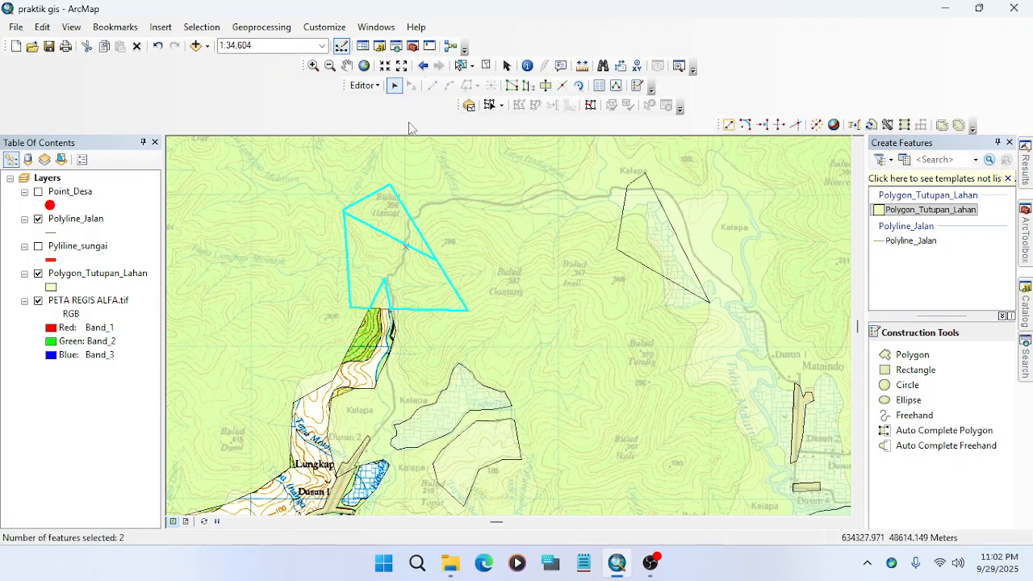
{"action": "left_click", "coordinate": [365, 85]}
{"action": "left_click", "coordinate": [405, 223]}
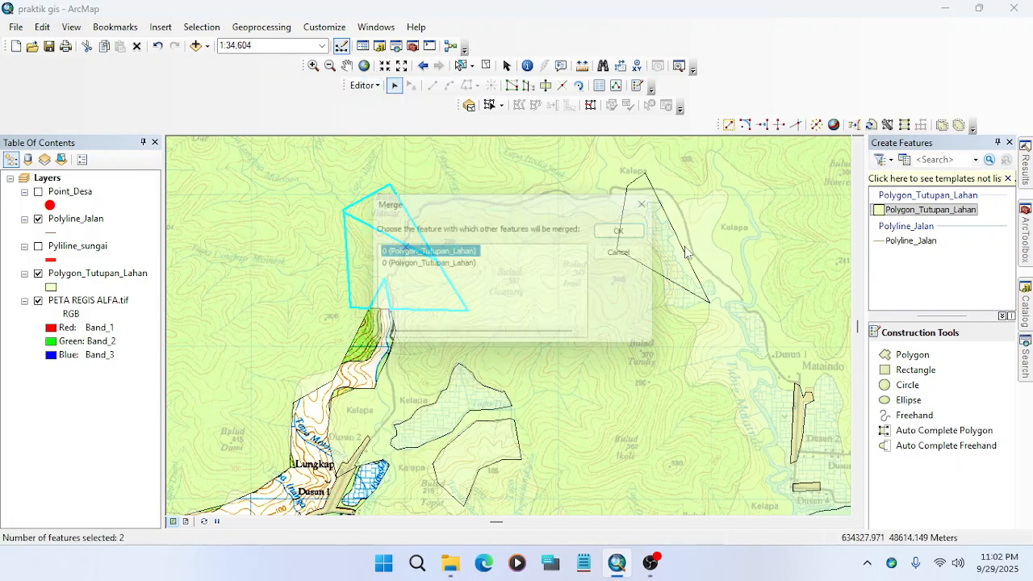
{"action": "left_click", "coordinate": [689, 230]}
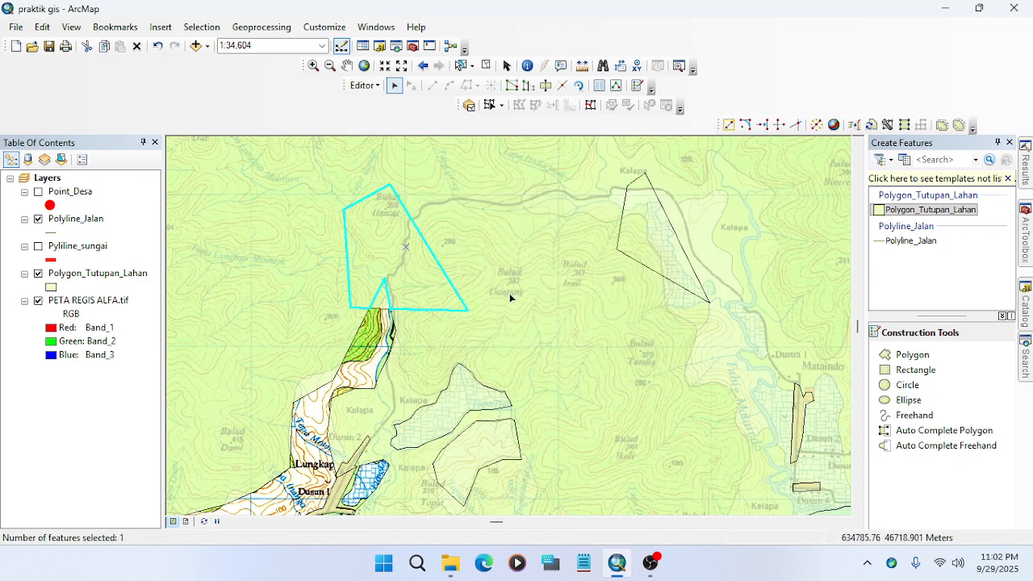
{"action": "left_click", "coordinate": [381, 325]}
{"action": "left_click", "coordinate": [392, 333]}
{"action": "left_click", "coordinate": [377, 341]}
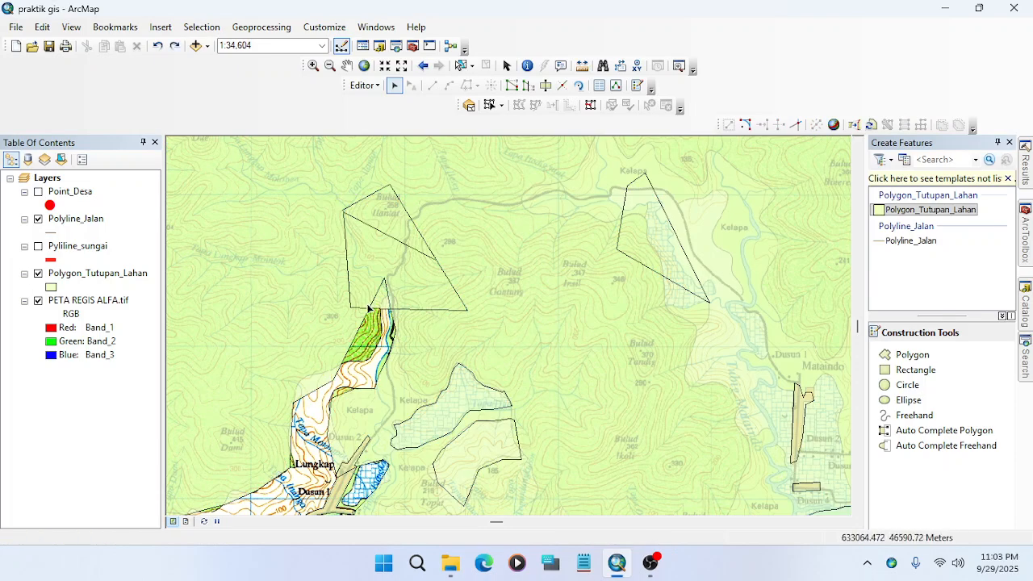
Try to explode the large multipart hill polygon and delete its small triangular part inside the gap.
{"action": "left_click", "coordinate": [393, 285]}
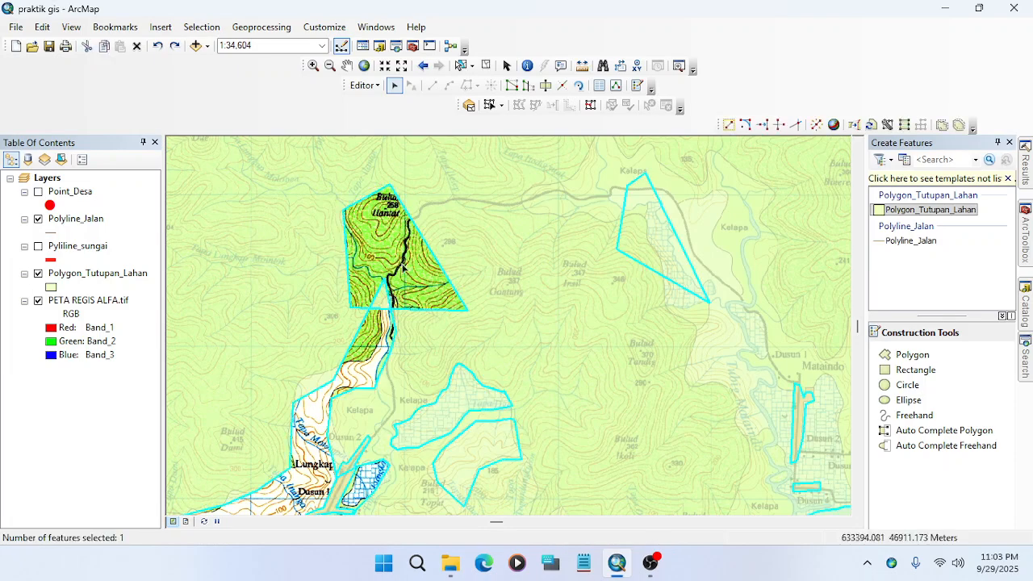
{"action": "left_click", "coordinate": [816, 124]}
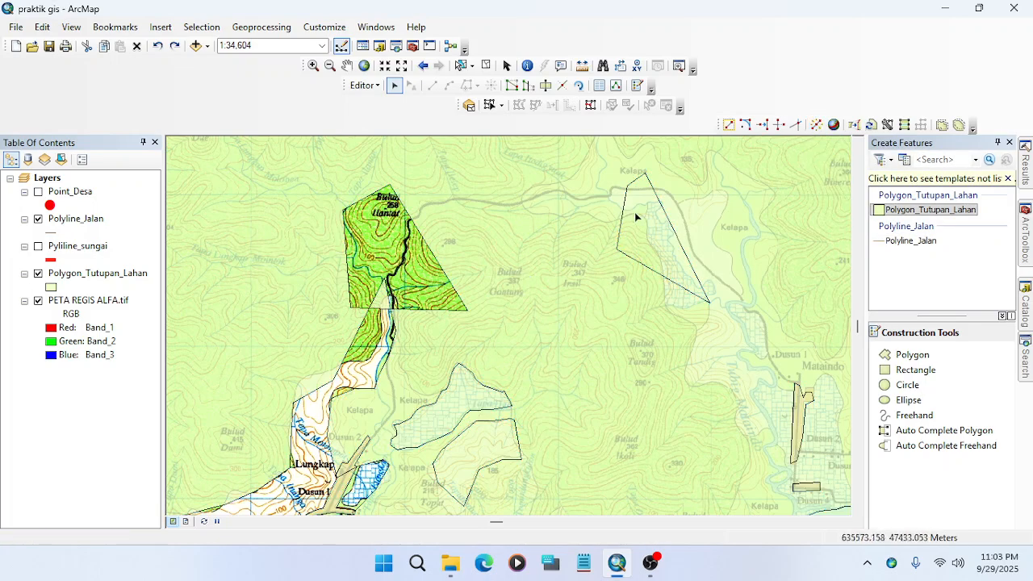
{"action": "left_click", "coordinate": [381, 292]}
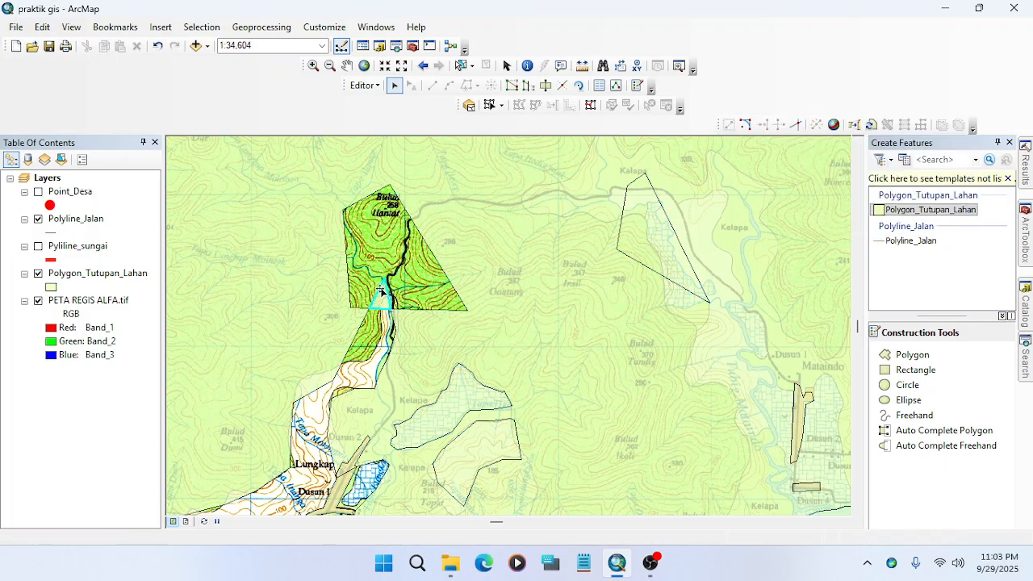
{"action": "key", "text": "Delete"}
Examine the polygons from the coast near Impoda Tolu up to the gap, checking which feature the small triangle belongs to.
{"action": "left_click_drag", "start_coordinate": [431, 367], "coordinate": [382, 74]}
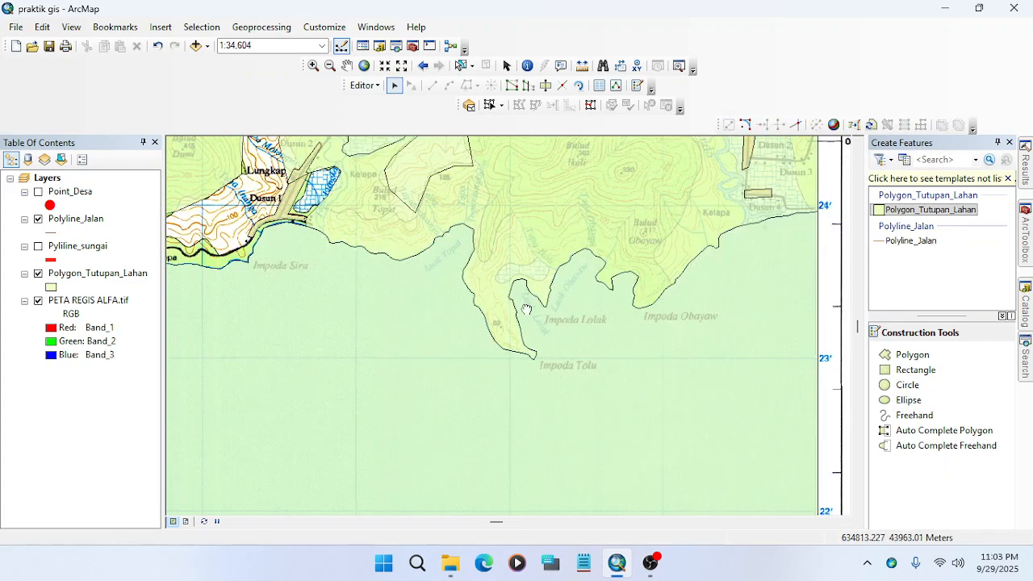
{"action": "left_click_drag", "start_coordinate": [458, 226], "coordinate": [520, 302]}
{"action": "left_click_drag", "start_coordinate": [432, 301], "coordinate": [485, 426]}
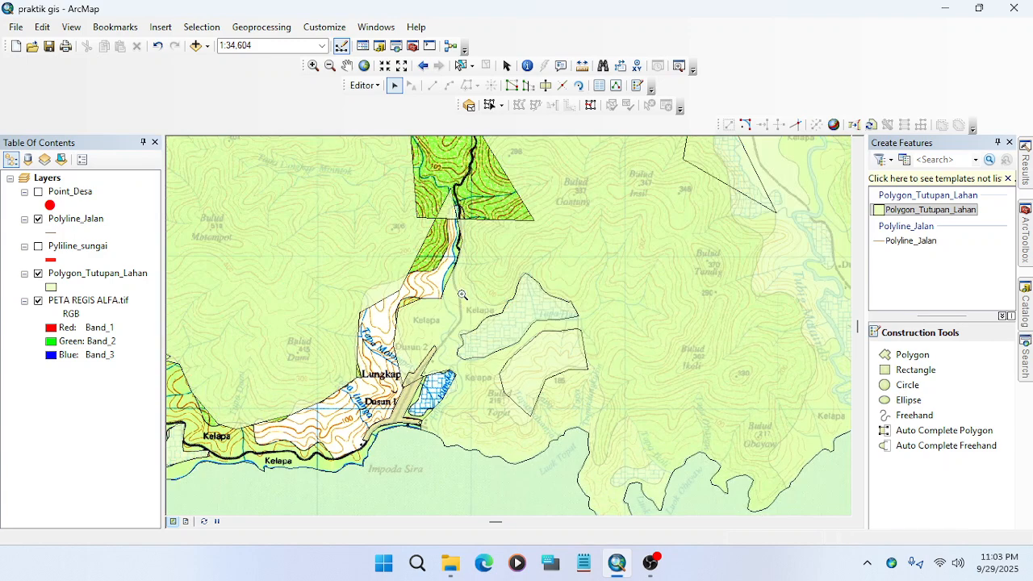
{"action": "left_click_drag", "start_coordinate": [470, 179], "coordinate": [467, 239]}
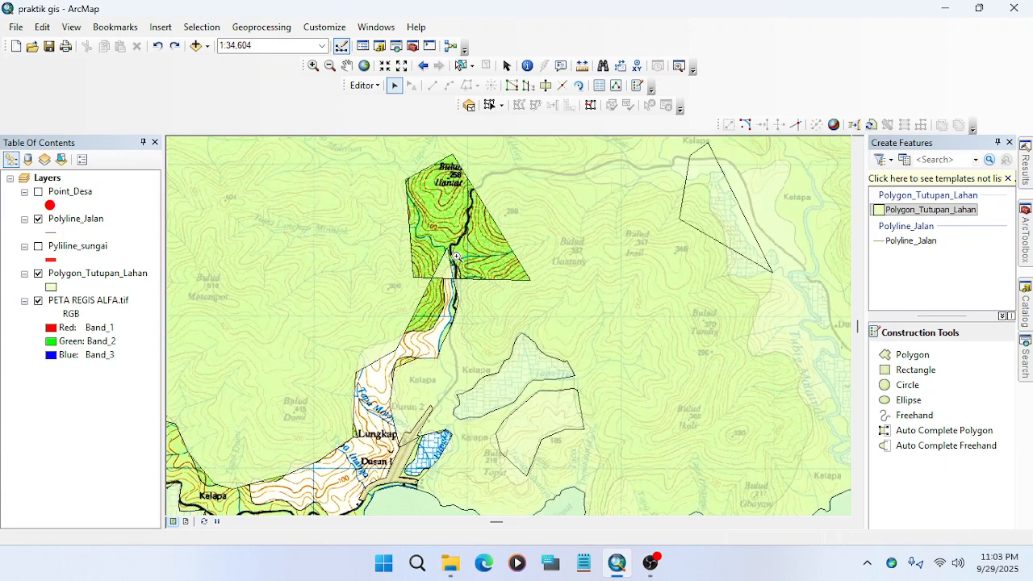
{"action": "left_click", "coordinate": [446, 272]}
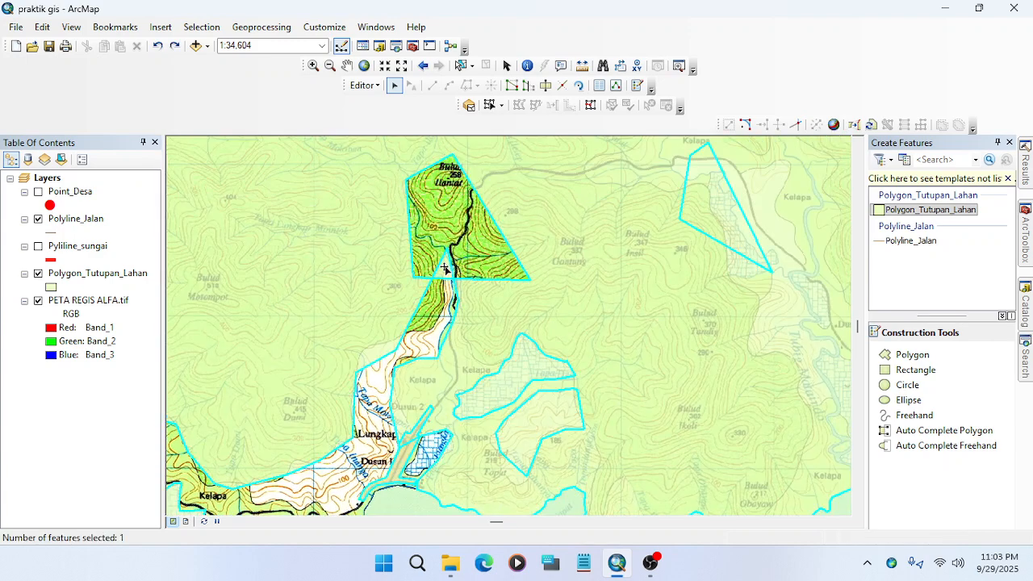
{"action": "left_click", "coordinate": [427, 231]}
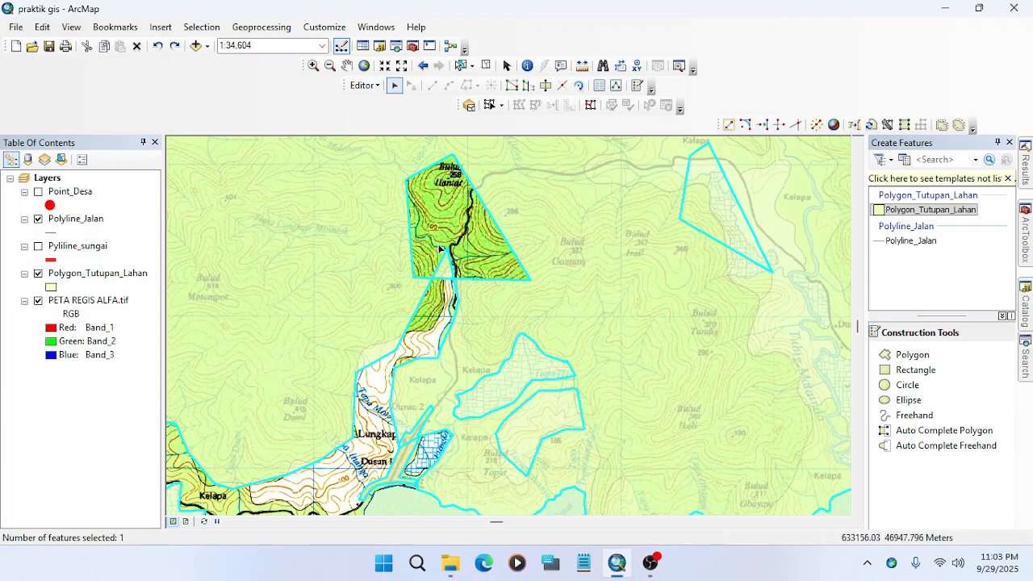
{"action": "scroll", "coordinate": [448, 327], "scroll_direction": "up", "scroll_amount": 5}
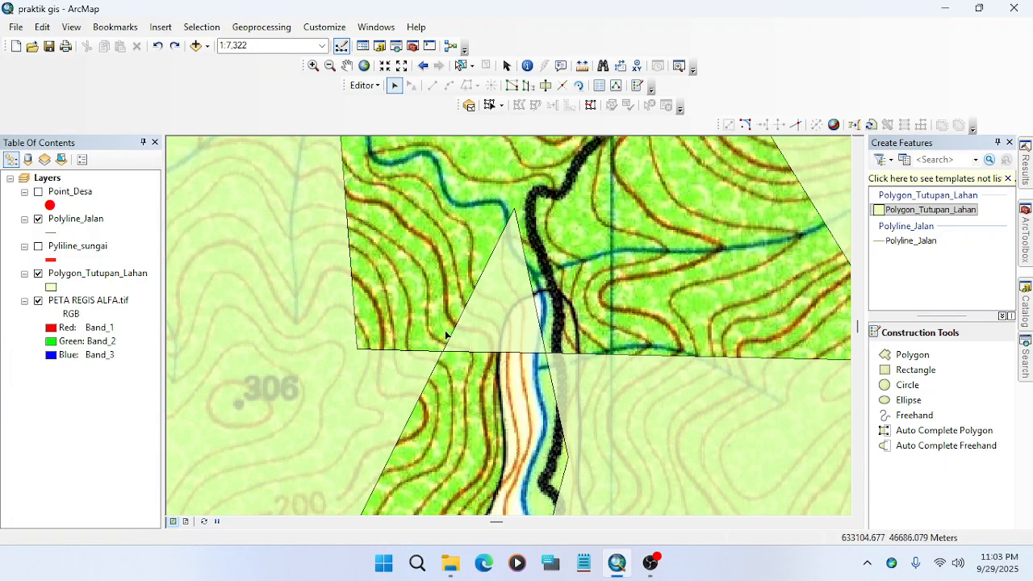
Explode the large multipart hill polygon around the gap north of Lungkap into individual features.
{"action": "left_click", "coordinate": [443, 354]}
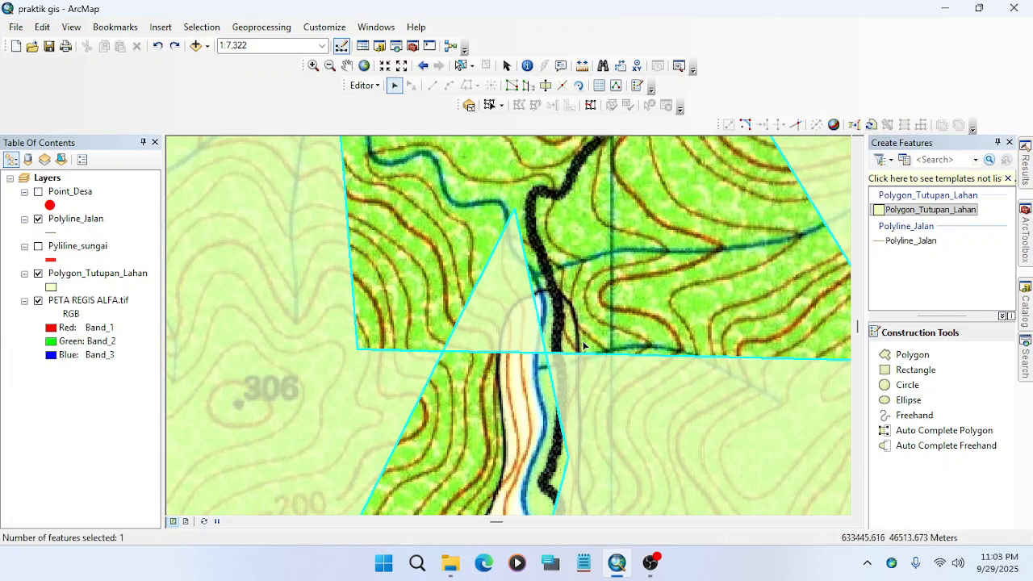
{"action": "left_click", "coordinate": [426, 292]}
{"action": "left_click", "coordinate": [317, 295]}
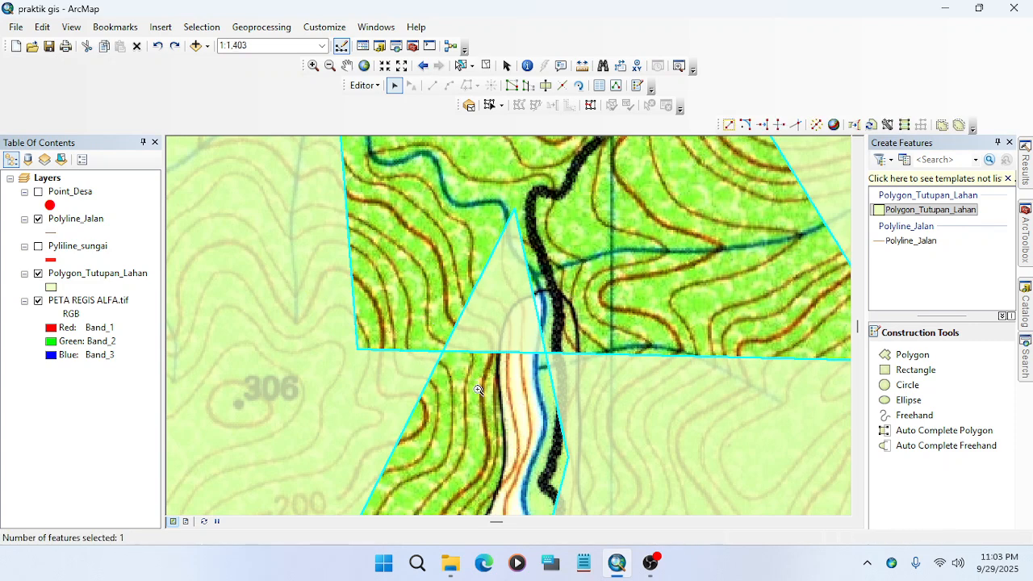
{"action": "scroll", "coordinate": [446, 345], "scroll_direction": "up", "scroll_amount": 5}
{"action": "scroll", "coordinate": [545, 364], "scroll_direction": "down", "scroll_amount": 5}
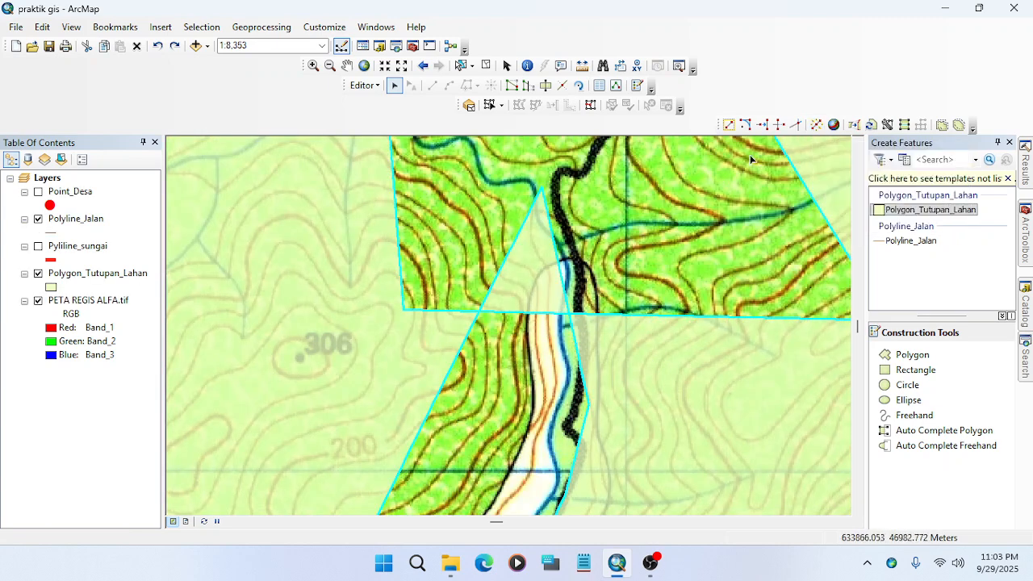
{"action": "left_click", "coordinate": [814, 127]}
Delete the small triangular polygon covering the head of the valley inside the gap.
{"action": "left_click", "coordinate": [526, 259]}
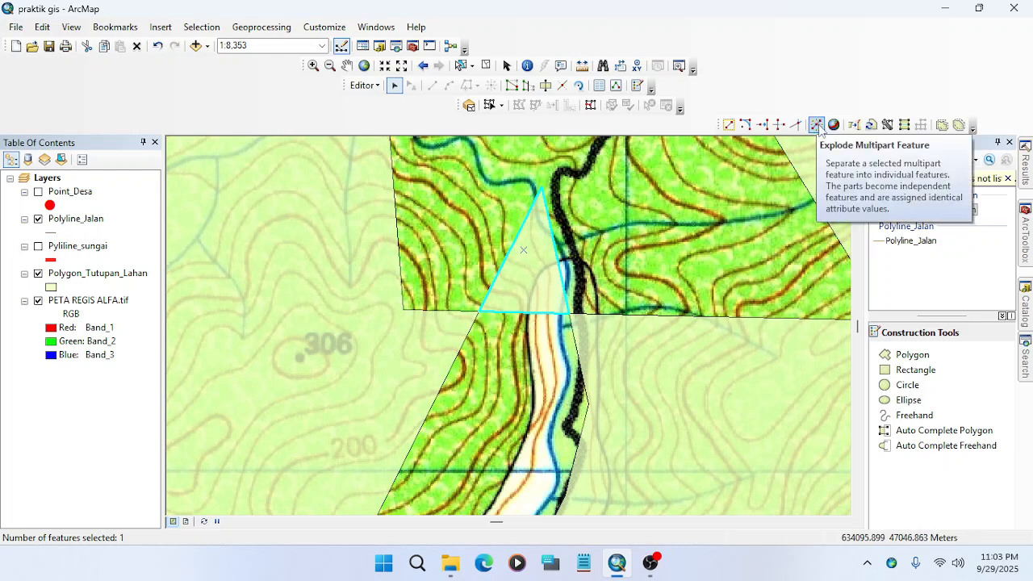
{"action": "left_click", "coordinate": [584, 258]}
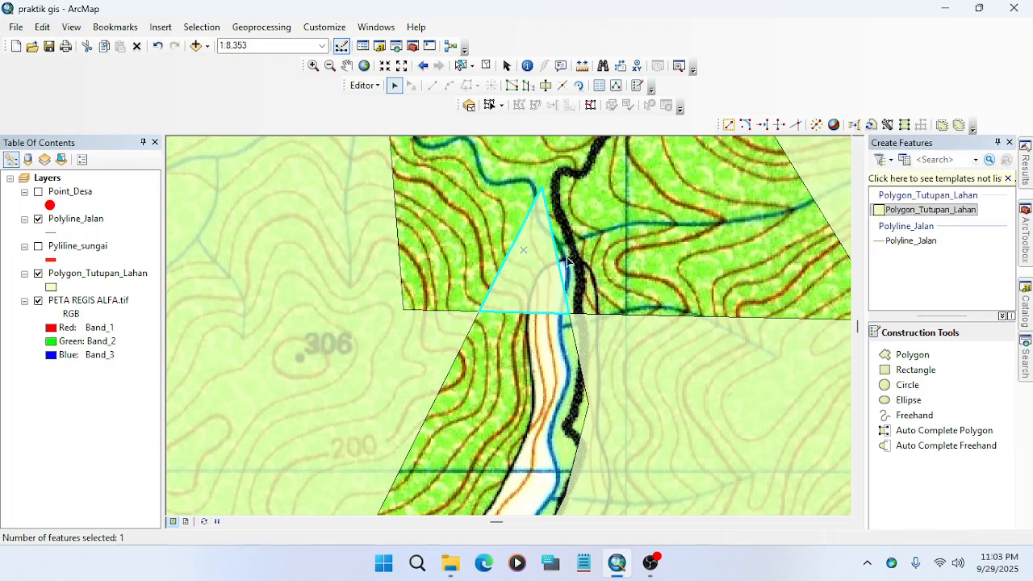
{"action": "left_click", "coordinate": [537, 284]}
{"action": "key", "text": "Delete"}
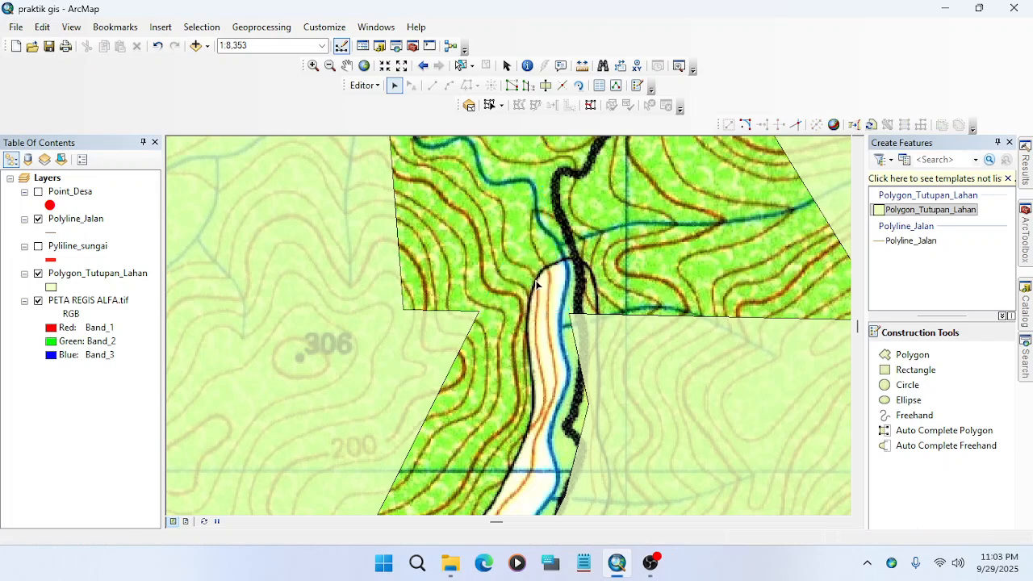
Start an auto-complete polygon in the hills south of the 306 summit and trace the forest edge northeast along the valley's west side.
{"action": "scroll", "coordinate": [592, 369], "scroll_direction": "down", "scroll_amount": 3}
{"action": "left_click_drag", "start_coordinate": [557, 297], "coordinate": [534, 334]}
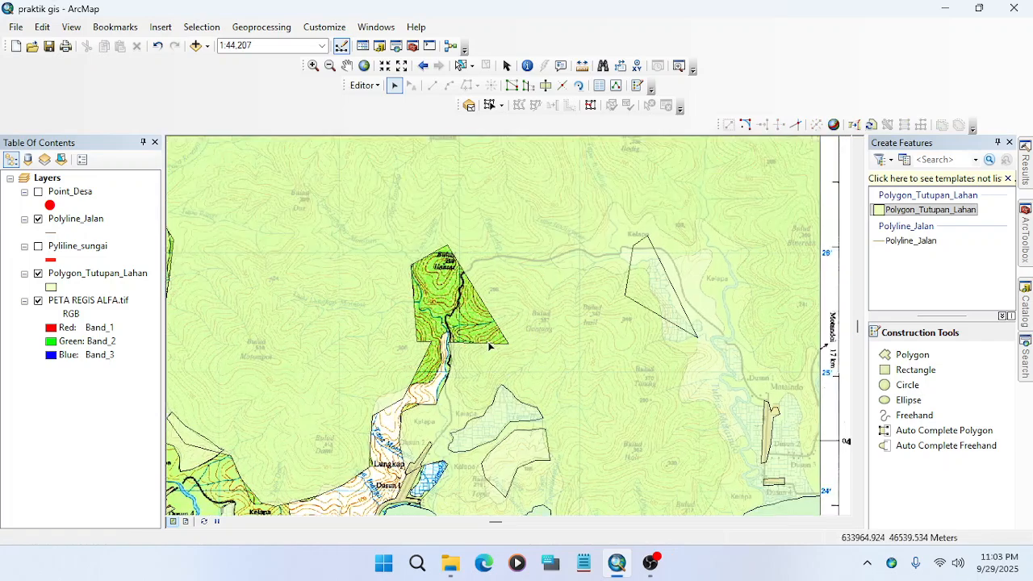
{"action": "scroll", "coordinate": [491, 439], "scroll_direction": "up", "scroll_amount": 2}
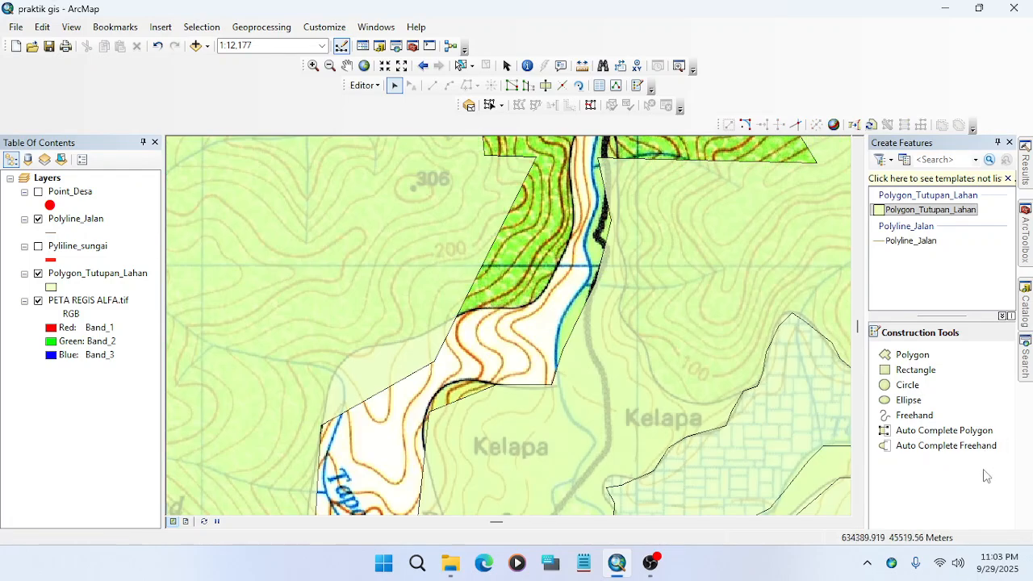
{"action": "left_click", "coordinate": [973, 432]}
{"action": "left_click", "coordinate": [365, 291]}
{"action": "left_click", "coordinate": [456, 316]}
{"action": "left_click", "coordinate": [501, 308]}
{"action": "left_click", "coordinate": [531, 304]}
{"action": "left_click", "coordinate": [555, 275]}
{"action": "left_click", "coordinate": [563, 252]}
Carry the line north around the valley head and finish it in the polygon to the east, filling the forested gap.
{"action": "left_click_drag", "start_coordinate": [564, 217], "coordinate": [552, 371]}
{"action": "left_click", "coordinate": [558, 340]}
{"action": "left_click", "coordinate": [558, 308]}
{"action": "left_click", "coordinate": [576, 280]}
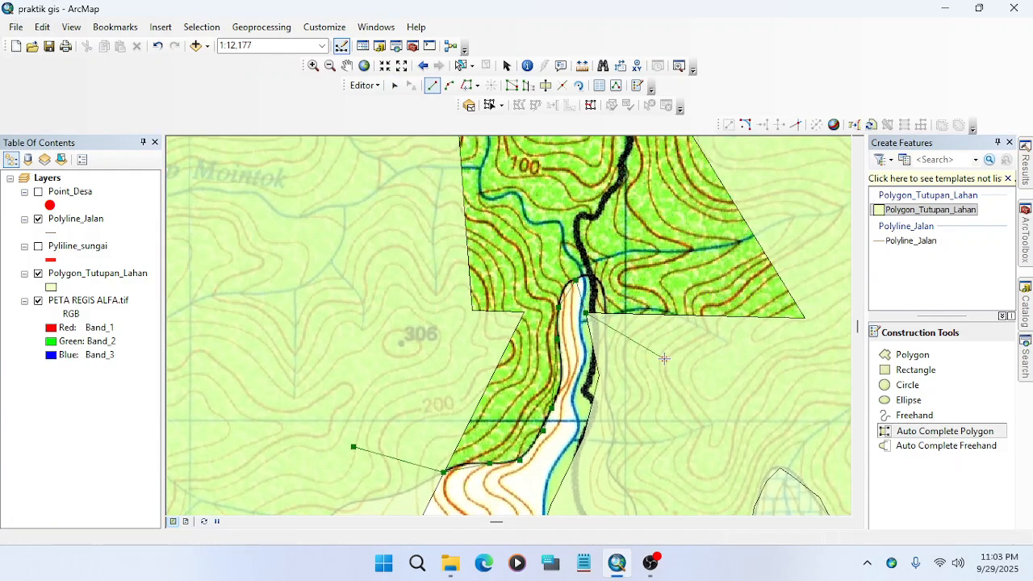
{"action": "double_click", "coordinate": [613, 344]}
{"action": "scroll", "coordinate": [533, 250], "scroll_direction": "up", "scroll_amount": 3}
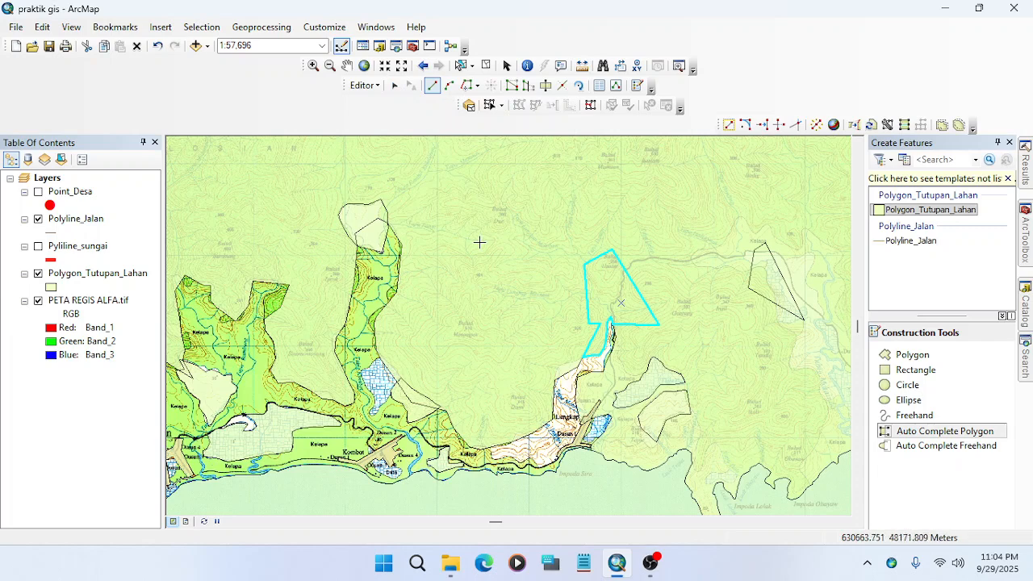
Merge the newly completed polygon in the gap north of Lungkap with the large surrounding hill polygon.
{"action": "left_click", "coordinate": [394, 86]}
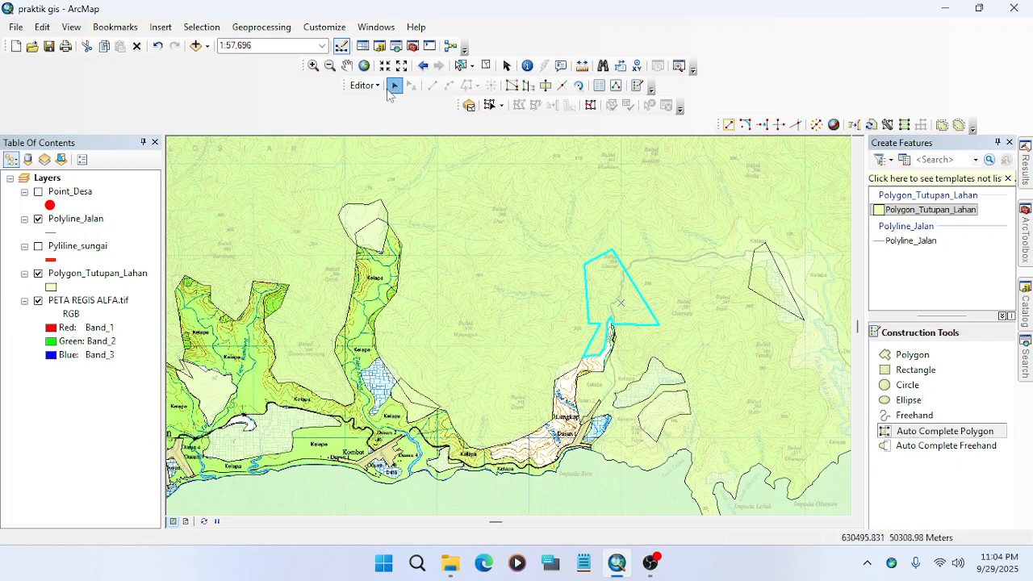
{"action": "left_click", "coordinate": [528, 257]}
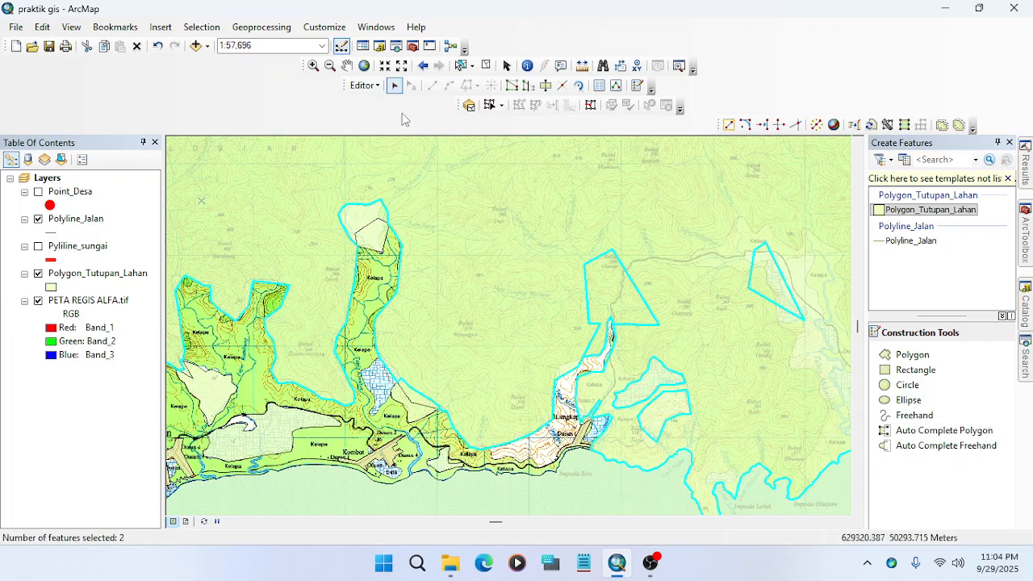
{"action": "left_click", "coordinate": [364, 85]}
{"action": "left_click", "coordinate": [389, 223]}
{"action": "left_click", "coordinate": [622, 229]}
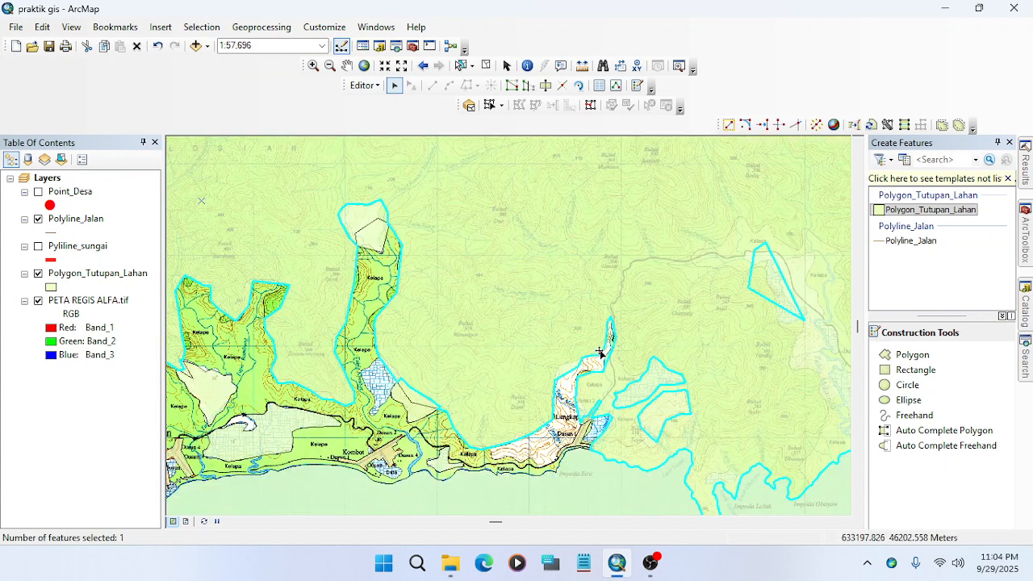
Move the settlement polygon at Lungkap Dusun 1 aside to inspect the area beneath it, and undo each move.
{"action": "left_click", "coordinate": [595, 368]}
{"action": "left_click_drag", "start_coordinate": [627, 395], "coordinate": [472, 300]}
{"action": "scroll", "coordinate": [476, 395], "scroll_direction": "up", "scroll_amount": 5}
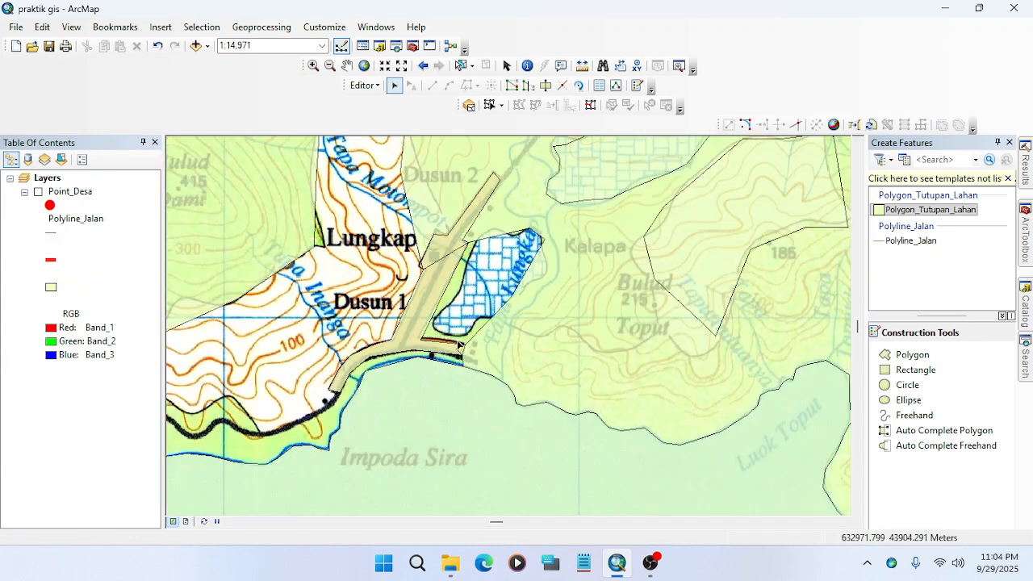
{"action": "left_click", "coordinate": [436, 247]}
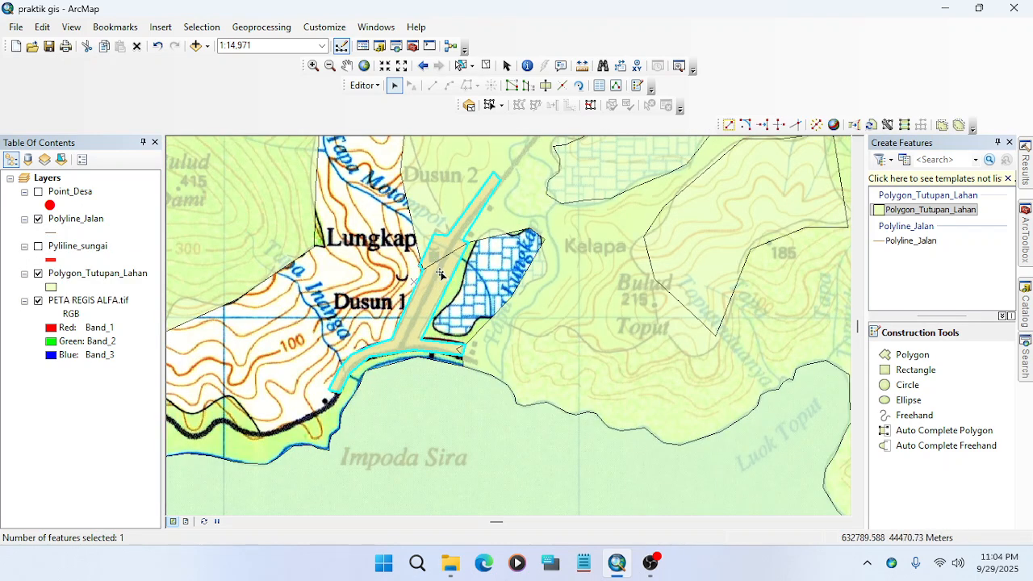
{"action": "left_click", "coordinate": [472, 255]}
{"action": "left_click", "coordinate": [434, 206]}
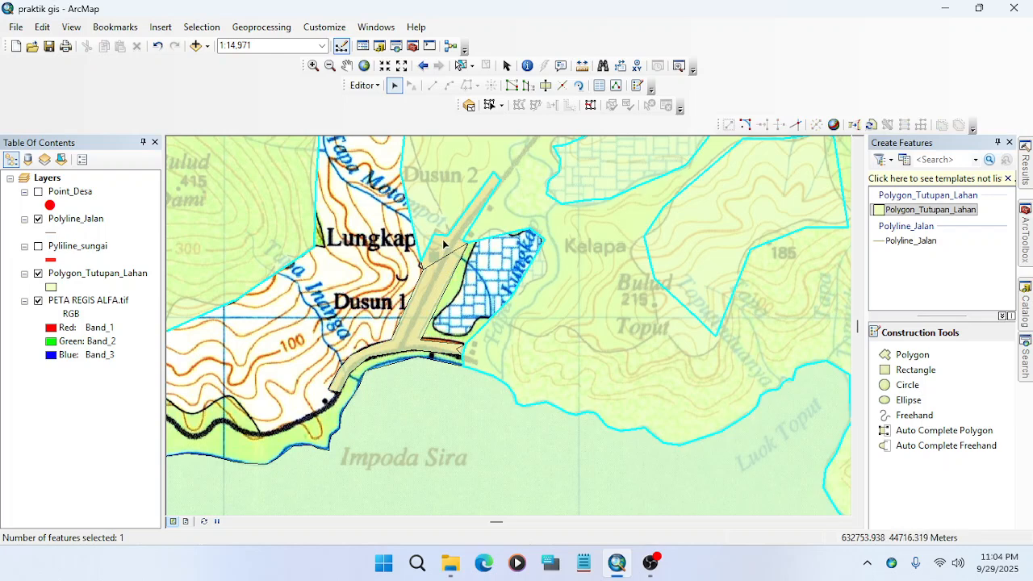
{"action": "left_click", "coordinate": [451, 253]}
{"action": "left_click_drag", "start_coordinate": [435, 292], "coordinate": [301, 316]}
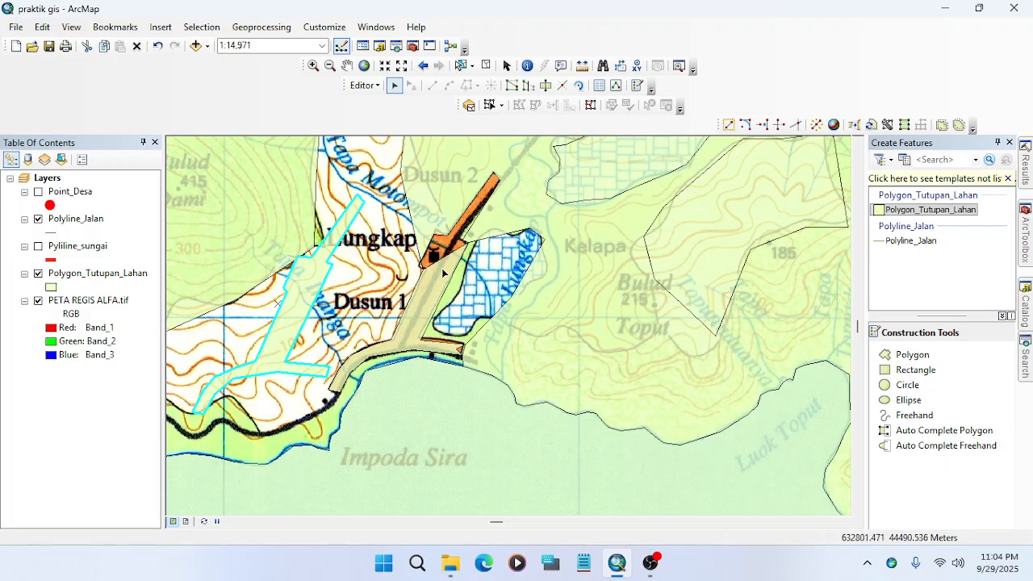
{"action": "key", "text": "ctrl+z"}
{"action": "left_click", "coordinate": [486, 272]}
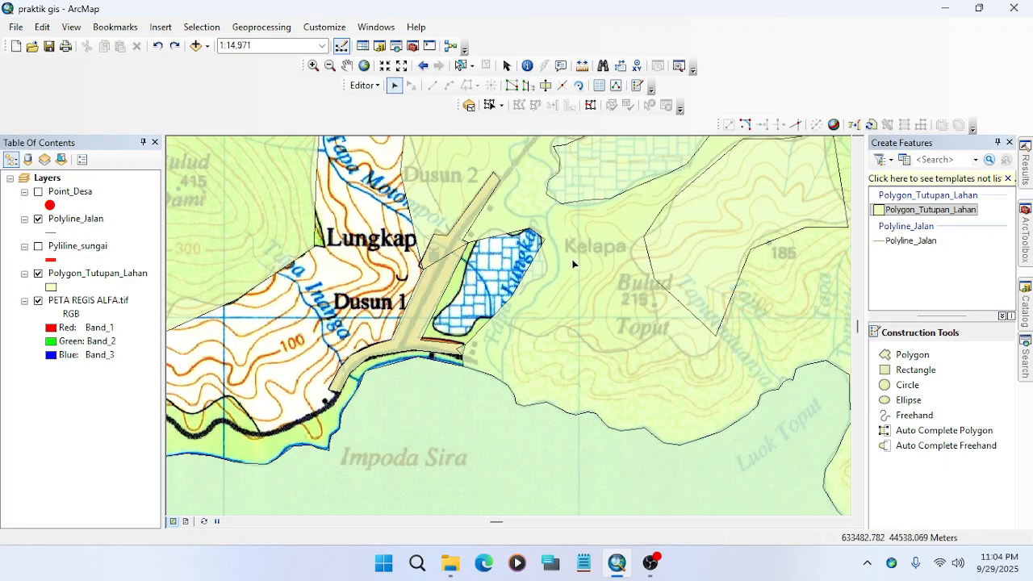
{"action": "scroll", "coordinate": [448, 236], "scroll_direction": "down", "scroll_amount": 4}
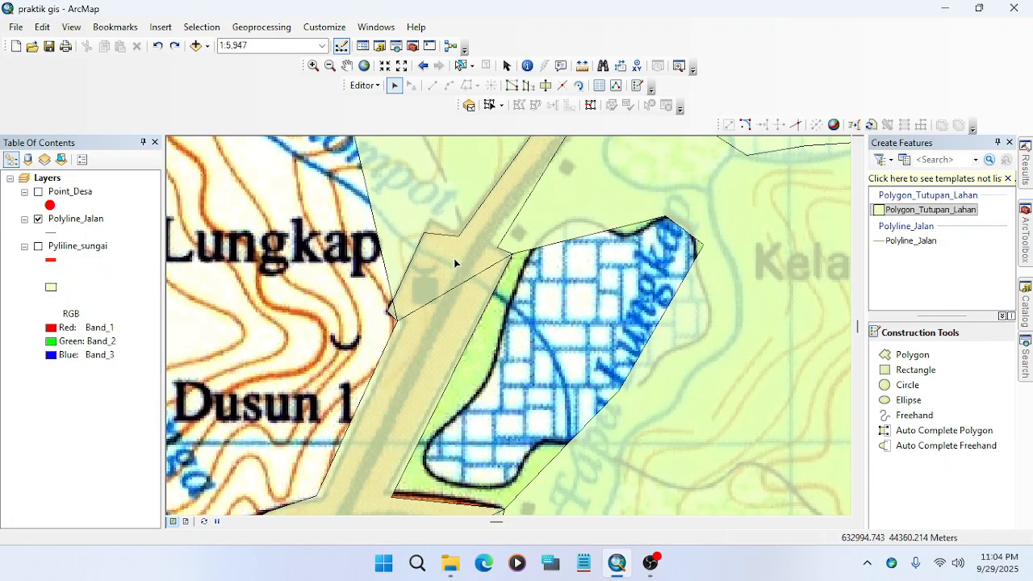
{"action": "left_click", "coordinate": [447, 259]}
{"action": "left_click_drag", "start_coordinate": [474, 314], "coordinate": [555, 353]}
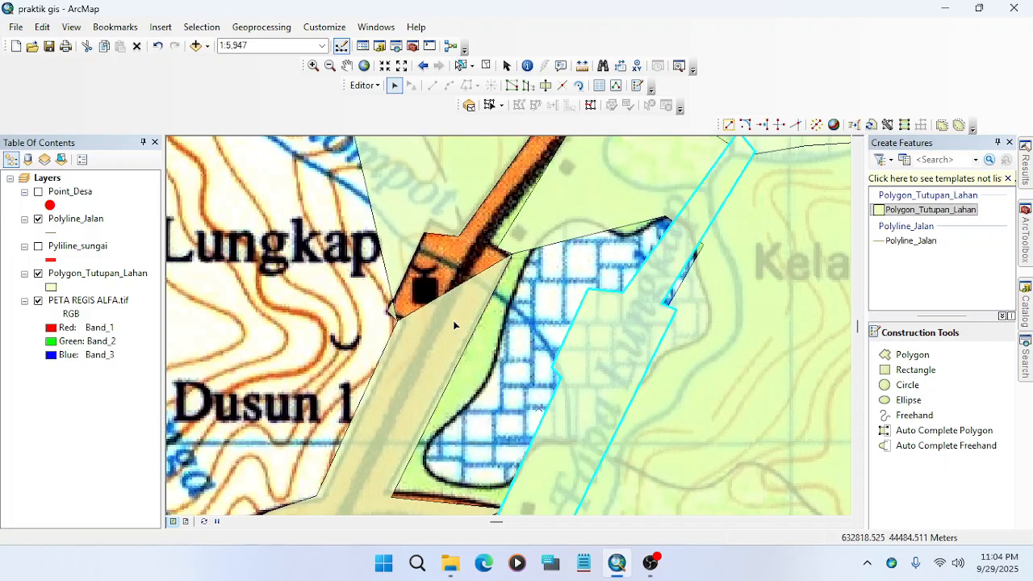
{"action": "key", "text": "ctrl+z"}
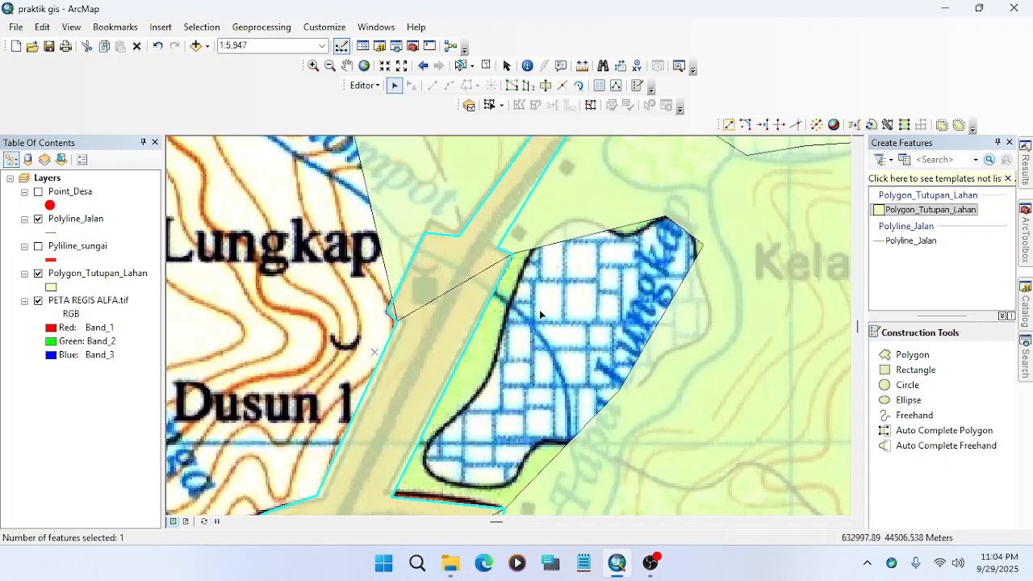
Auto-complete a polygon for the rice field east of Dusun 1, tracing its western and southern edge from the Kelapa area north of it.
{"action": "scroll", "coordinate": [513, 260], "scroll_direction": "down", "scroll_amount": 3}
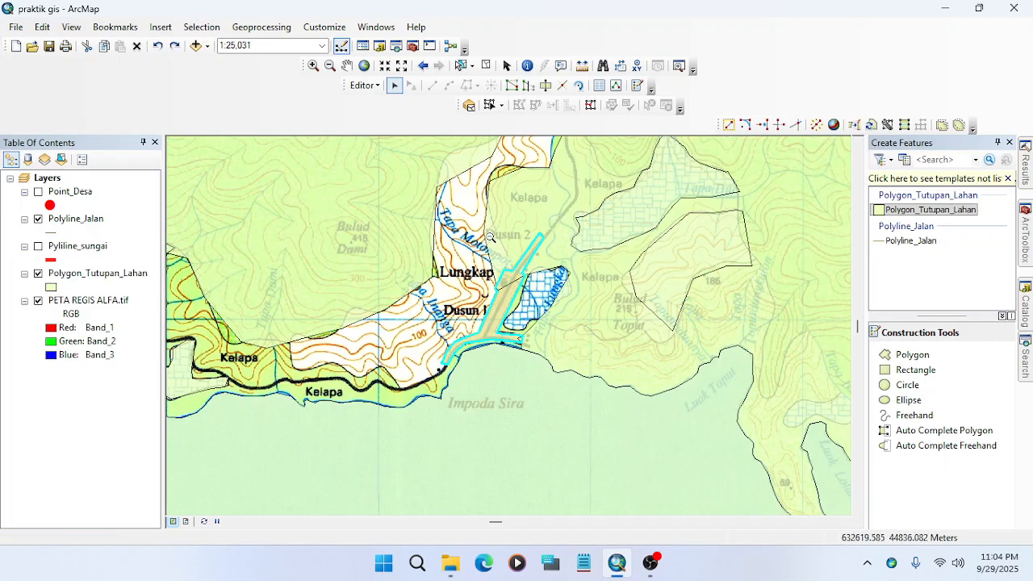
{"action": "scroll", "coordinate": [510, 340], "scroll_direction": "down", "scroll_amount": 3}
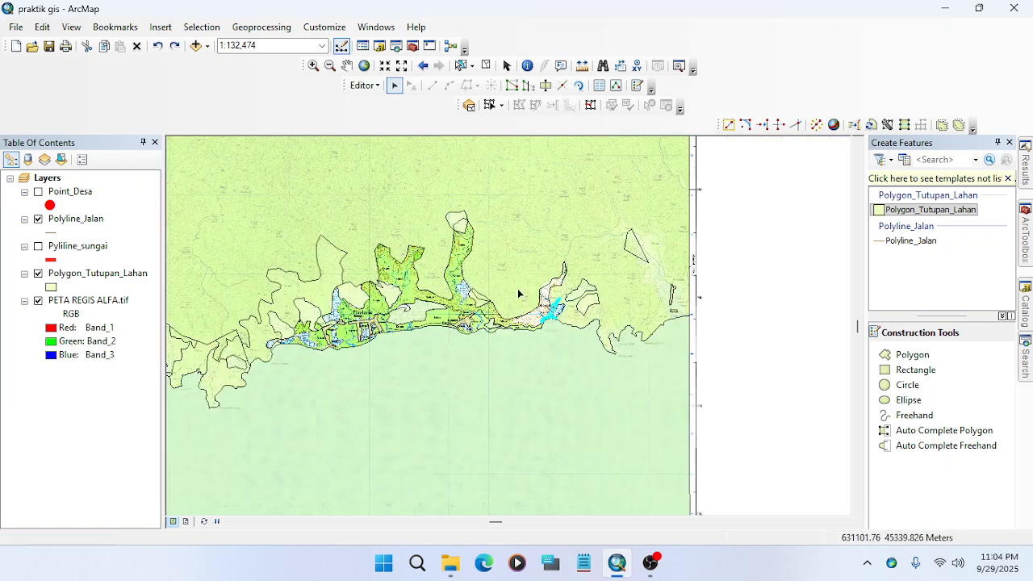
{"action": "left_click_drag", "start_coordinate": [534, 277], "coordinate": [582, 334]}
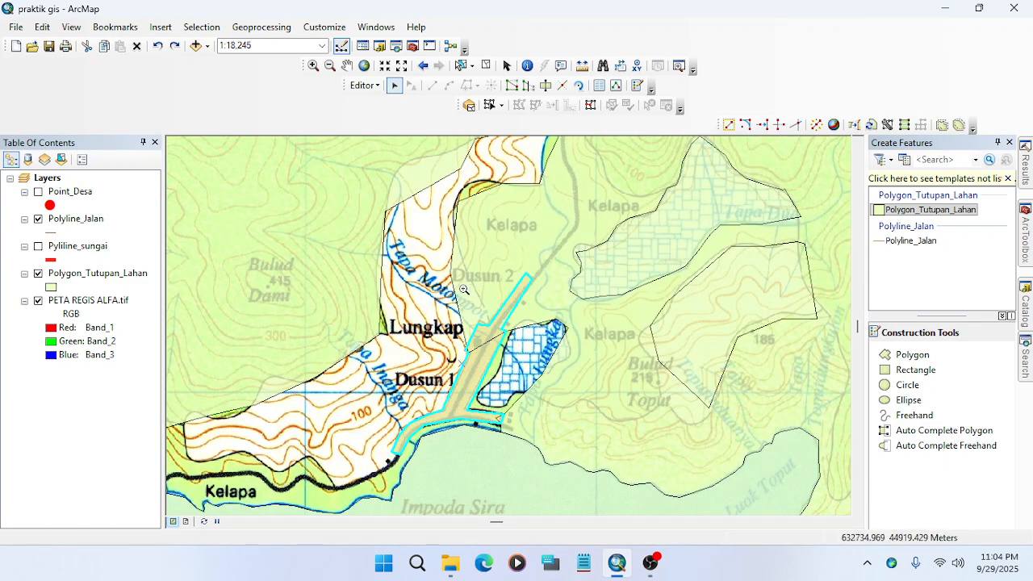
{"action": "left_click_drag", "start_coordinate": [568, 412], "coordinate": [591, 448]}
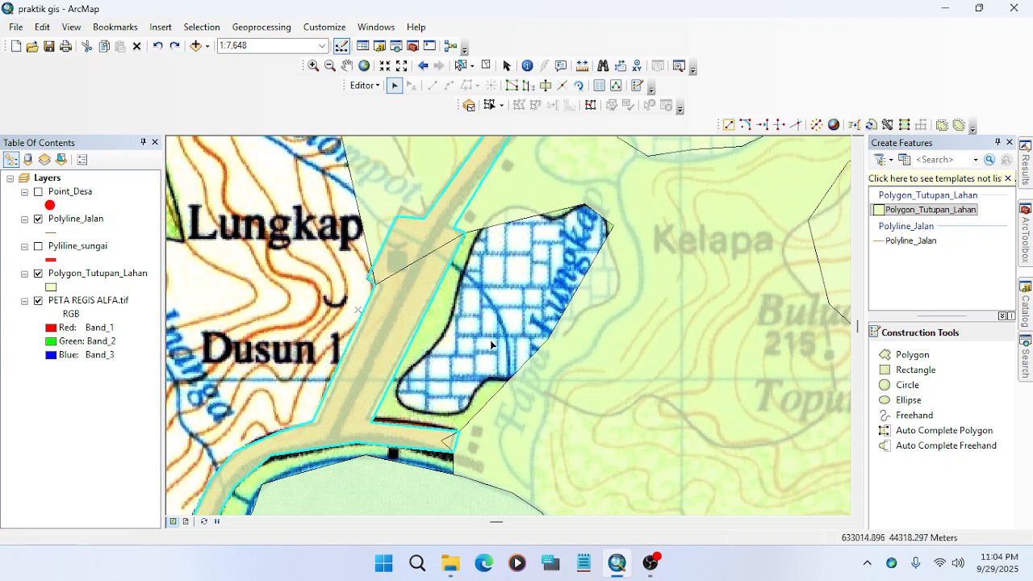
{"action": "left_click", "coordinate": [484, 300]}
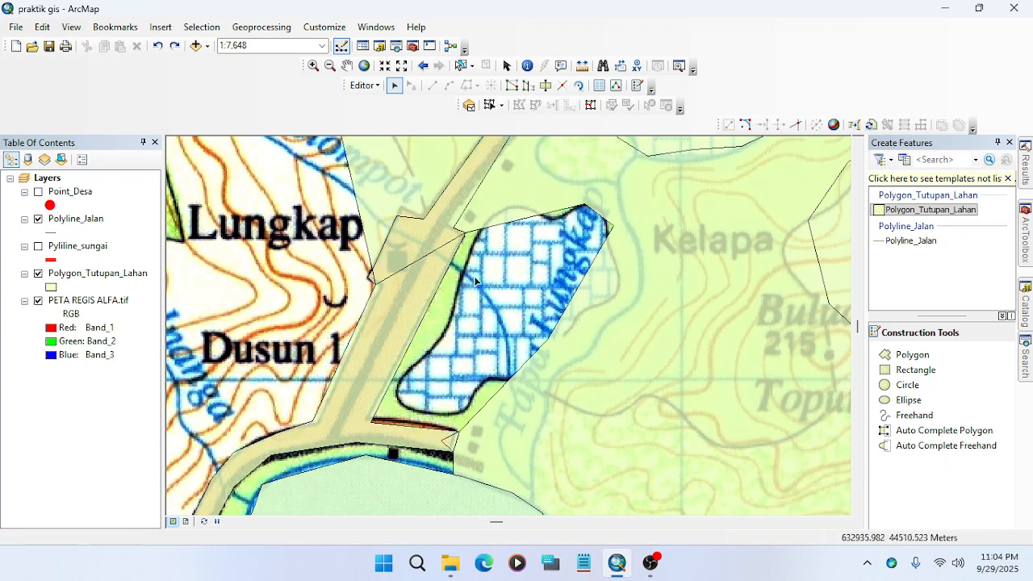
{"action": "left_click", "coordinate": [944, 430]}
{"action": "left_click", "coordinate": [502, 194]}
{"action": "left_click", "coordinate": [471, 255]}
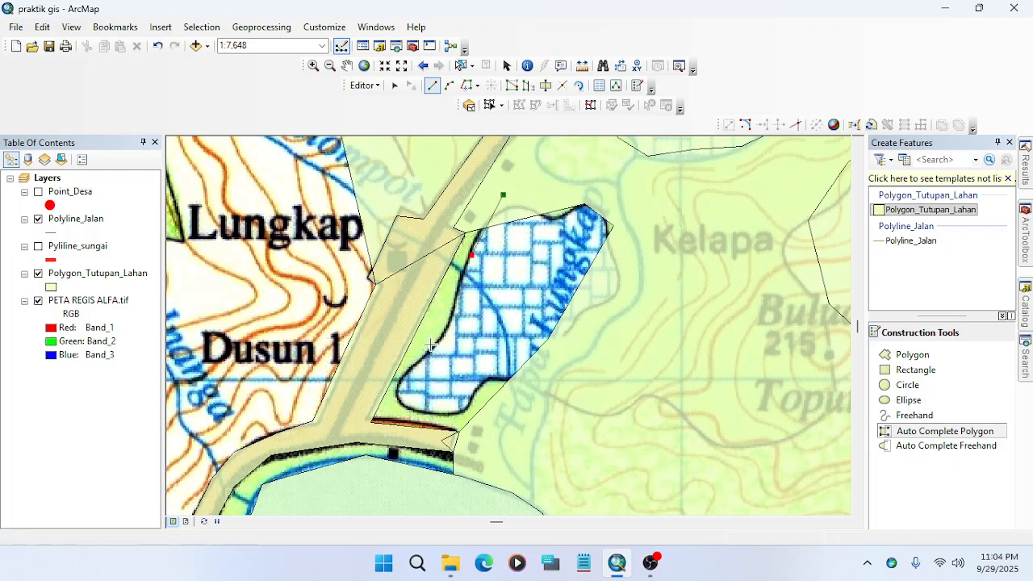
{"action": "left_click", "coordinate": [461, 293]}
{"action": "left_click", "coordinate": [440, 326]}
{"action": "left_click", "coordinate": [414, 365]}
{"action": "left_click", "coordinate": [412, 404]}
{"action": "left_click", "coordinate": [443, 412]}
{"action": "left_click", "coordinate": [470, 395]}
{"action": "left_click", "coordinate": [491, 380]}
{"action": "double_click", "coordinate": [525, 385]}
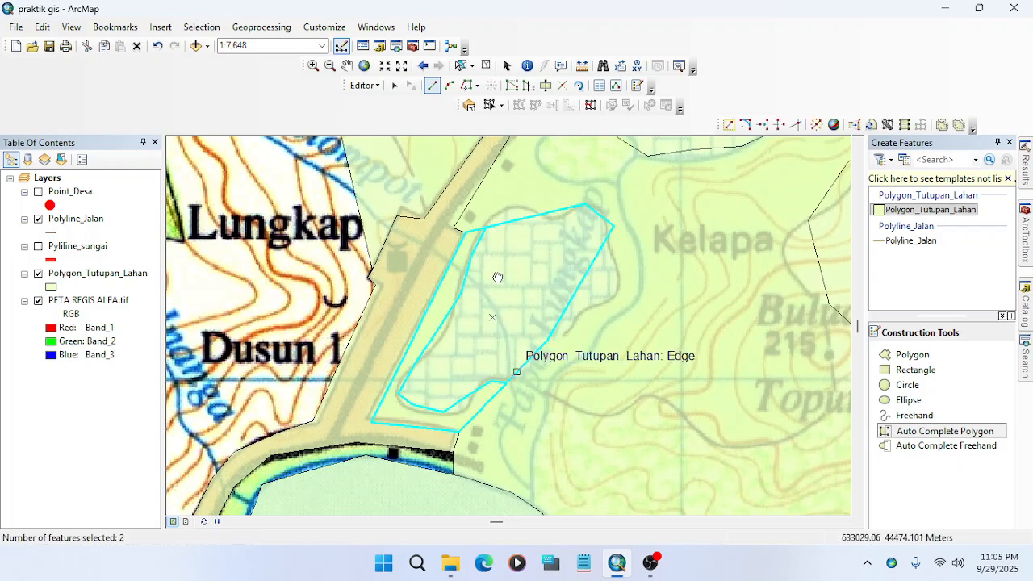
Merge the narrow strip between the settlement and the rice field with the large surrounding Kelapa polygon.
{"action": "left_click_drag", "start_coordinate": [496, 282], "coordinate": [501, 257]}
{"action": "left_click", "coordinate": [394, 85]}
{"action": "left_click", "coordinate": [499, 162]}
{"action": "left_click", "coordinate": [472, 238], "text": "shift"}
{"action": "left_click", "coordinate": [365, 86]}
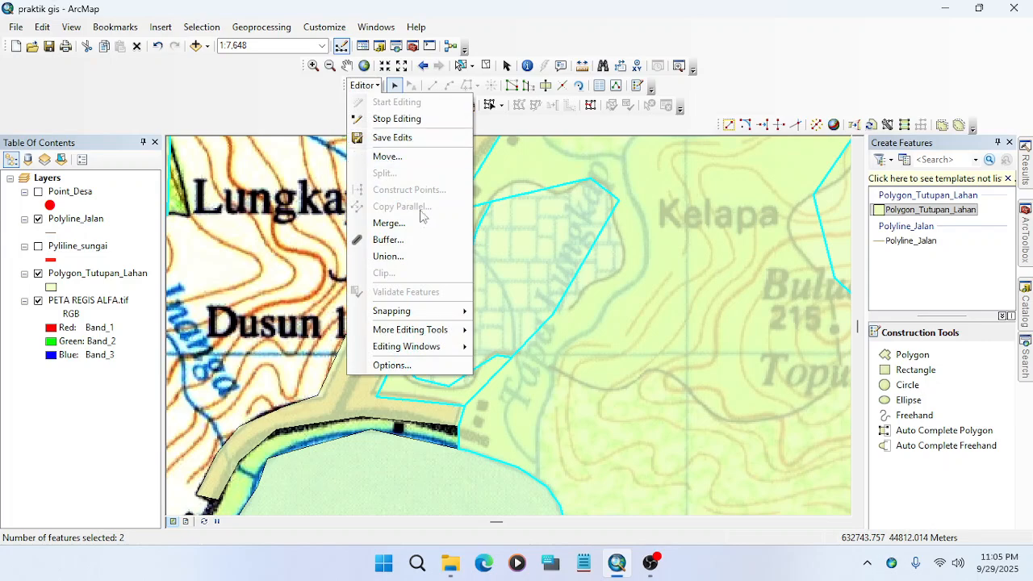
{"action": "left_click", "coordinate": [389, 223]}
{"action": "left_click", "coordinate": [632, 229]}
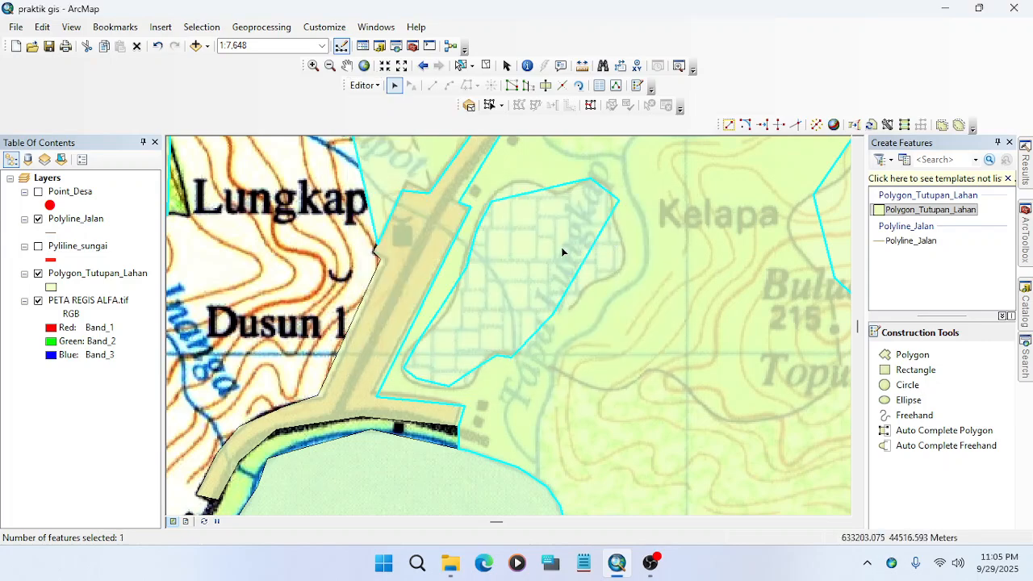
Reshape the rice-field polygon east of Dusun 1 so its eastern side bulges out to the field boundary on the map.
{"action": "scroll", "coordinate": [524, 274], "scroll_direction": "down", "scroll_amount": 5}
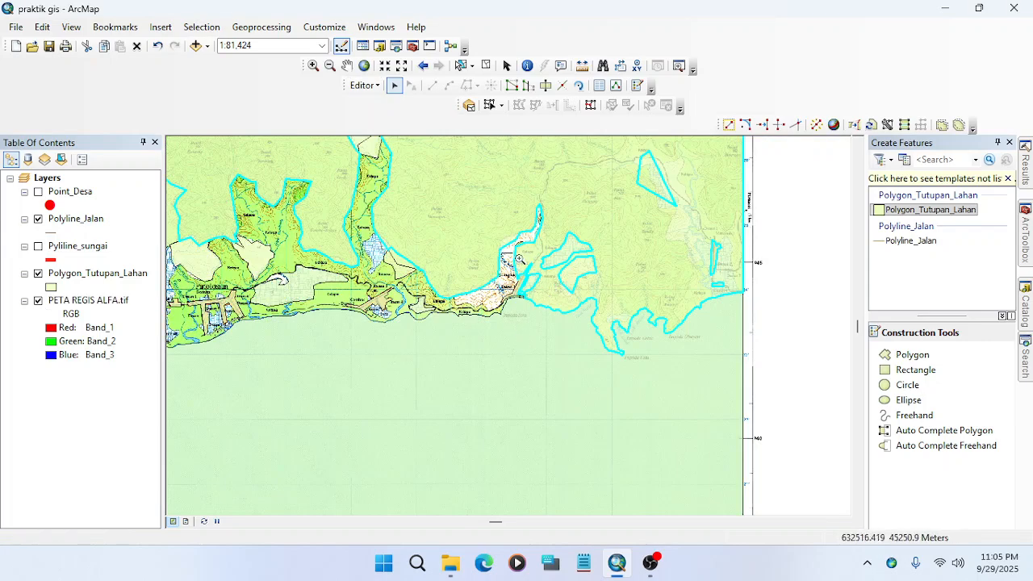
{"action": "scroll", "coordinate": [506, 253], "scroll_direction": "up", "scroll_amount": 4}
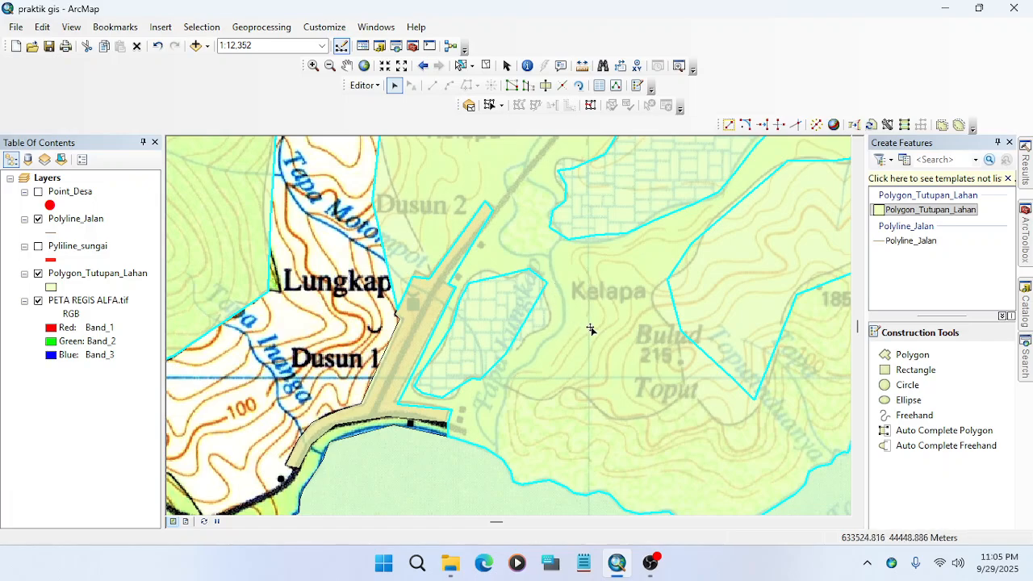
{"action": "left_click_drag", "start_coordinate": [590, 329], "coordinate": [530, 342]}
{"action": "left_click_drag", "start_coordinate": [555, 291], "coordinate": [482, 248]}
{"action": "left_click_drag", "start_coordinate": [565, 251], "coordinate": [569, 355]}
{"action": "left_click_drag", "start_coordinate": [499, 364], "coordinate": [567, 305]}
{"action": "left_click", "coordinate": [447, 328]}
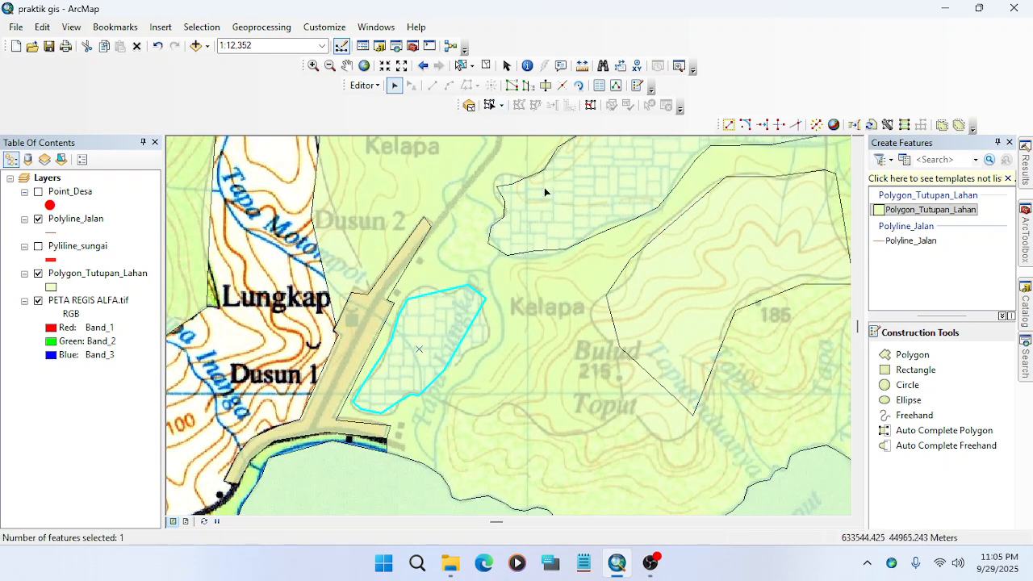
{"action": "left_click", "coordinate": [546, 84]}
{"action": "left_click", "coordinate": [464, 301]}
{"action": "left_click", "coordinate": [480, 308]}
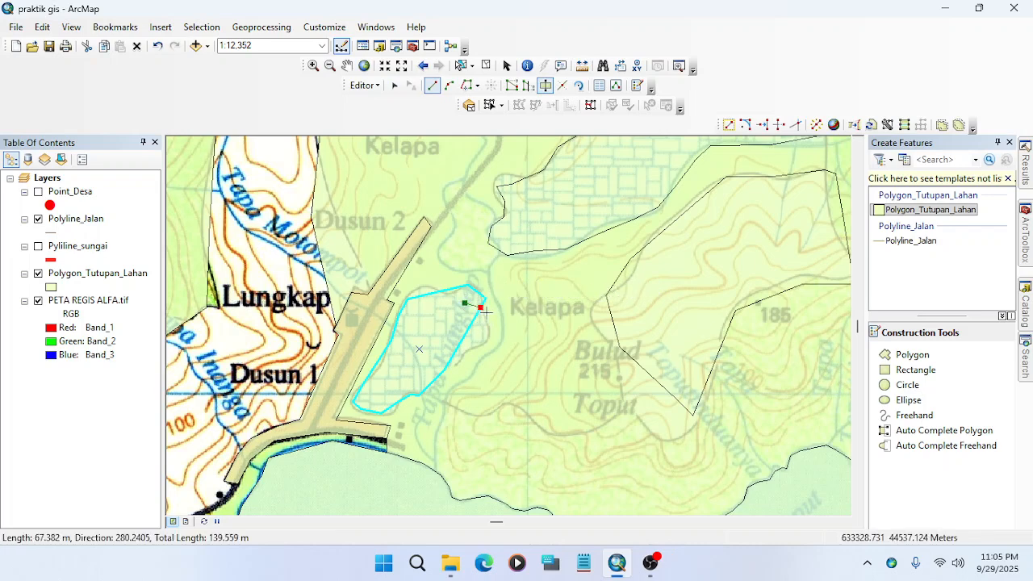
{"action": "left_click", "coordinate": [528, 86]}
{"action": "left_click", "coordinate": [490, 329]}
{"action": "left_click", "coordinate": [484, 350]}
{"action": "left_click", "coordinate": [457, 349]}
{"action": "key", "text": "F2"}
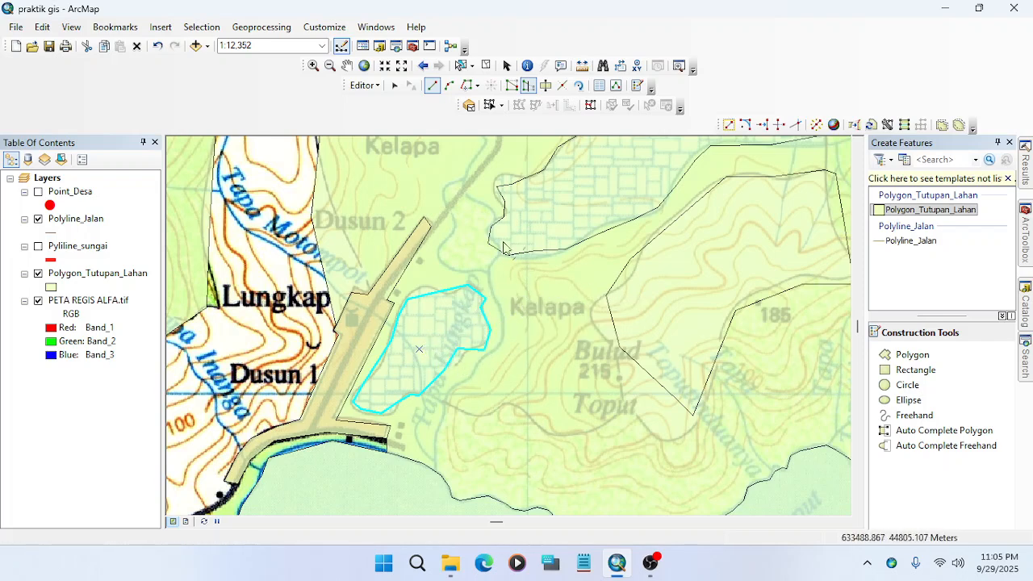
Select the surrounding Kelapa polygon to check its border, and undo the reshape of the rice-field polygon.
{"action": "left_click", "coordinate": [395, 86]}
{"action": "left_click", "coordinate": [529, 333]}
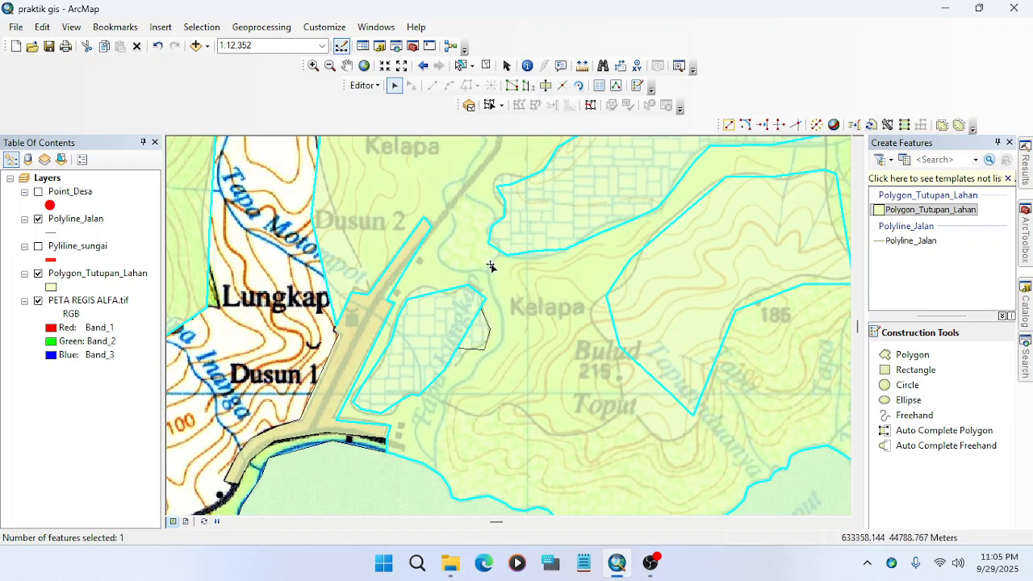
{"action": "key", "text": "ctrl+z"}
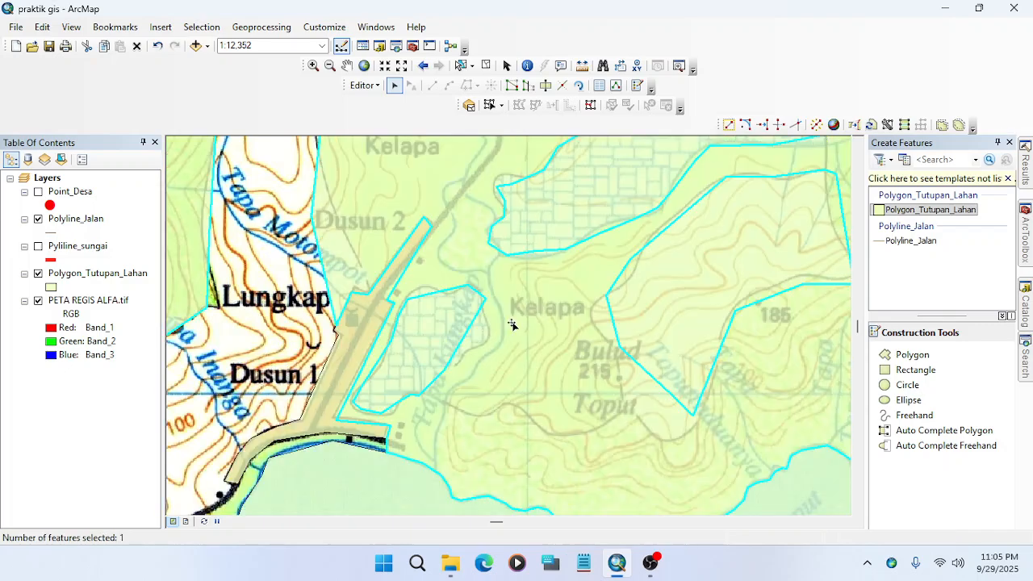
{"action": "key", "text": "ctrl+z"}
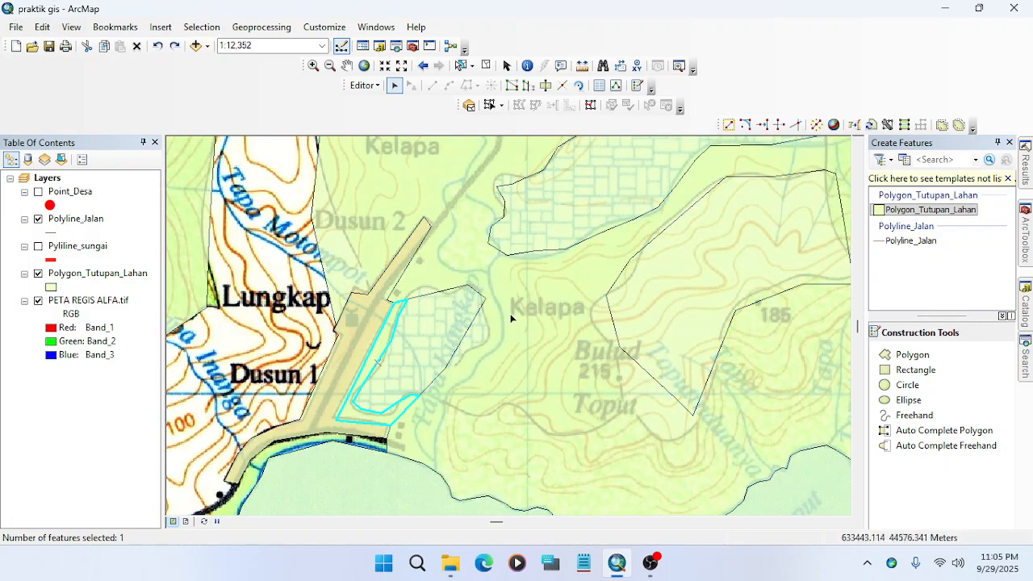
{"action": "key", "text": "ctrl+z"}
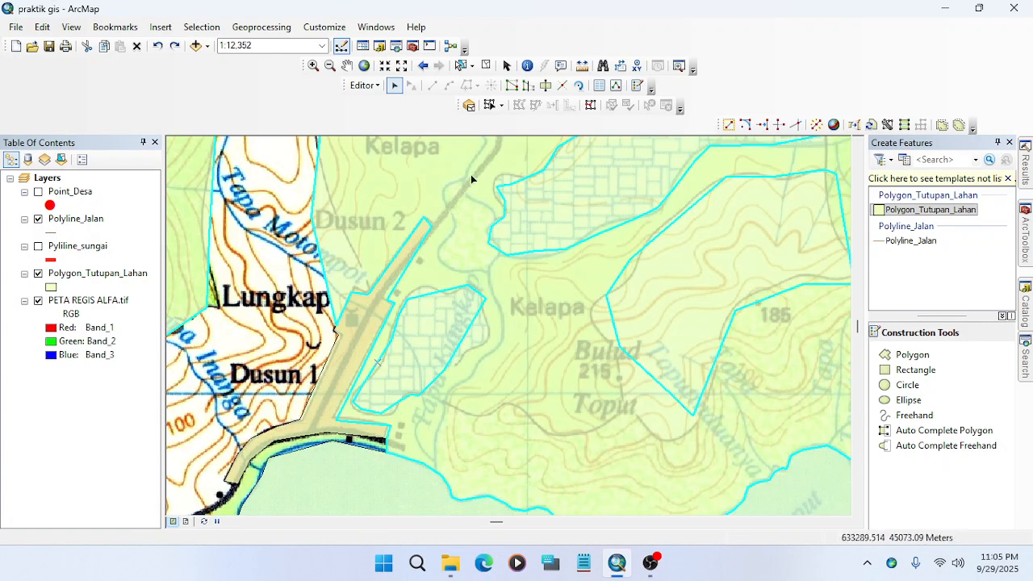
{"action": "key", "text": "ctrl+z"}
{"action": "key", "text": "ctrl+z"}
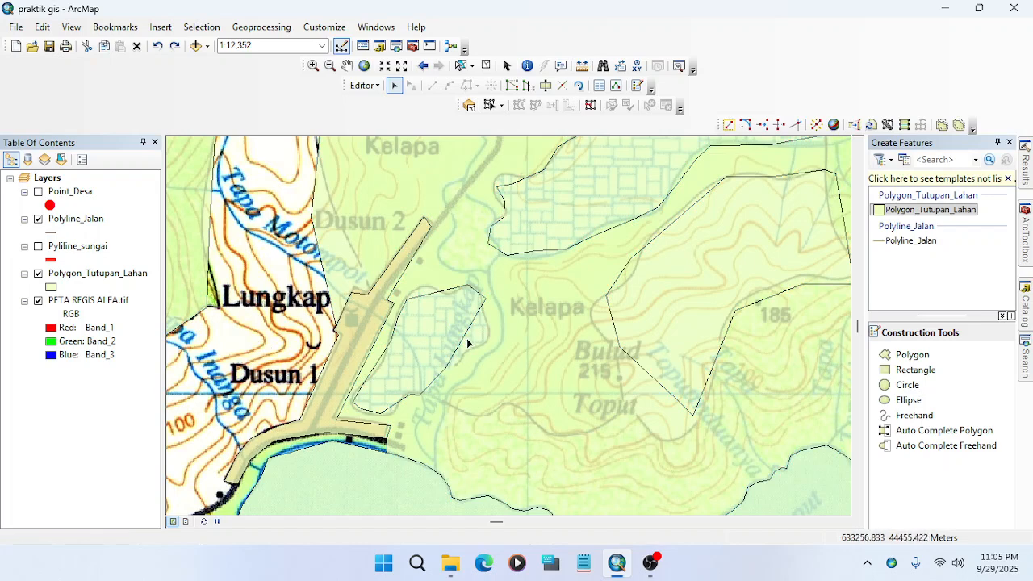
Try to reshape the rice field together with all its neighbouring polygons selected at once.
{"action": "left_click", "coordinate": [468, 347]}
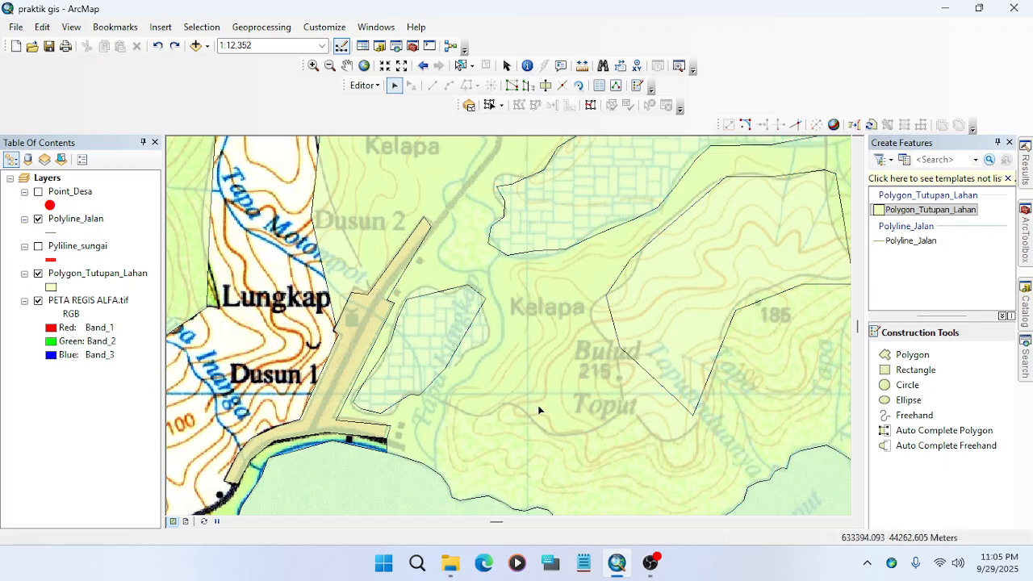
{"action": "key", "text": "ctrl+a"}
{"action": "left_click", "coordinate": [528, 85]}
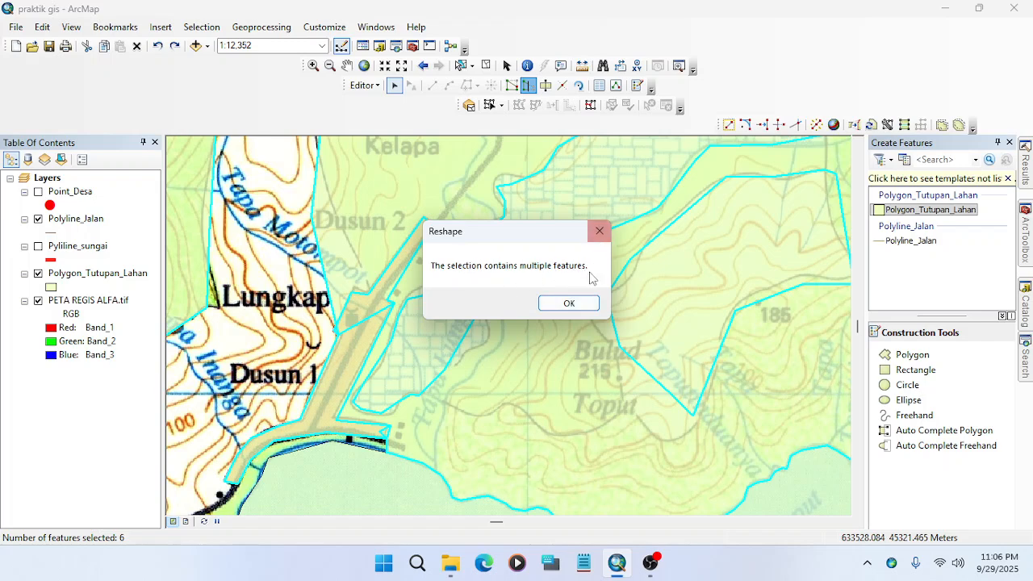
{"action": "left_click", "coordinate": [599, 232]}
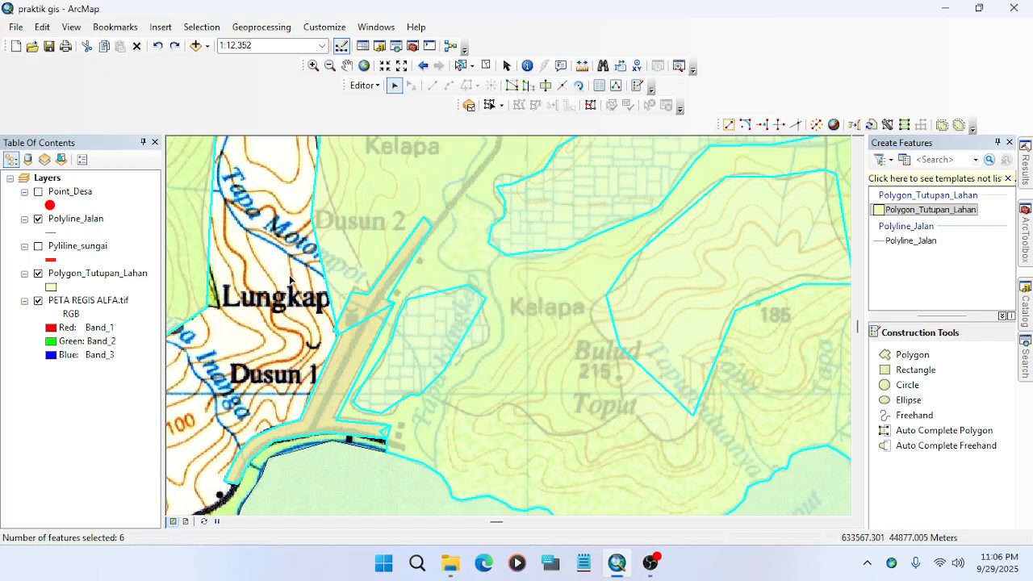
Delete the rice-field polygon east of Dusun 1, leaving the neighbouring polygons in place.
{"action": "left_click", "coordinate": [272, 283]}
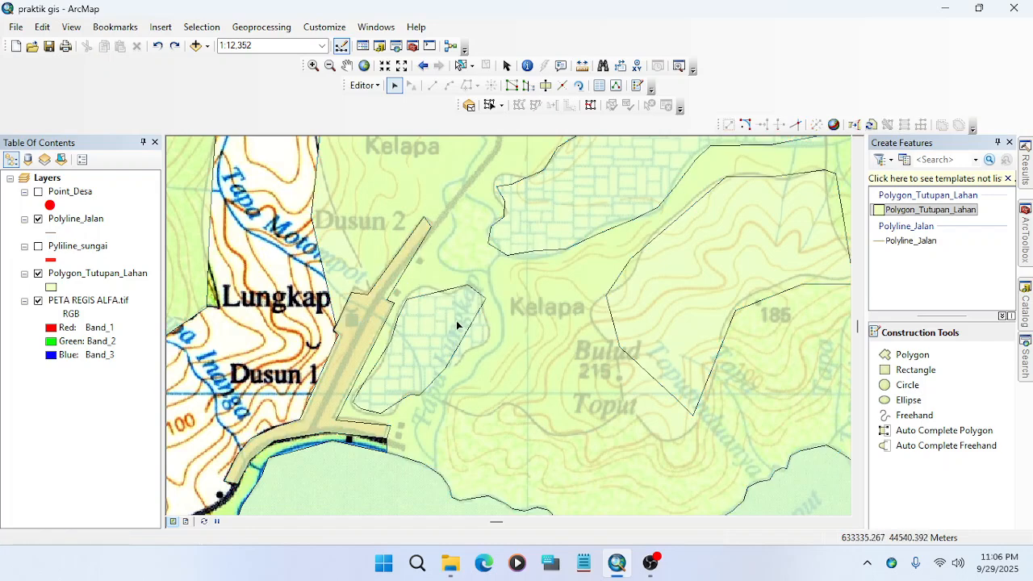
{"action": "left_click", "coordinate": [453, 322]}
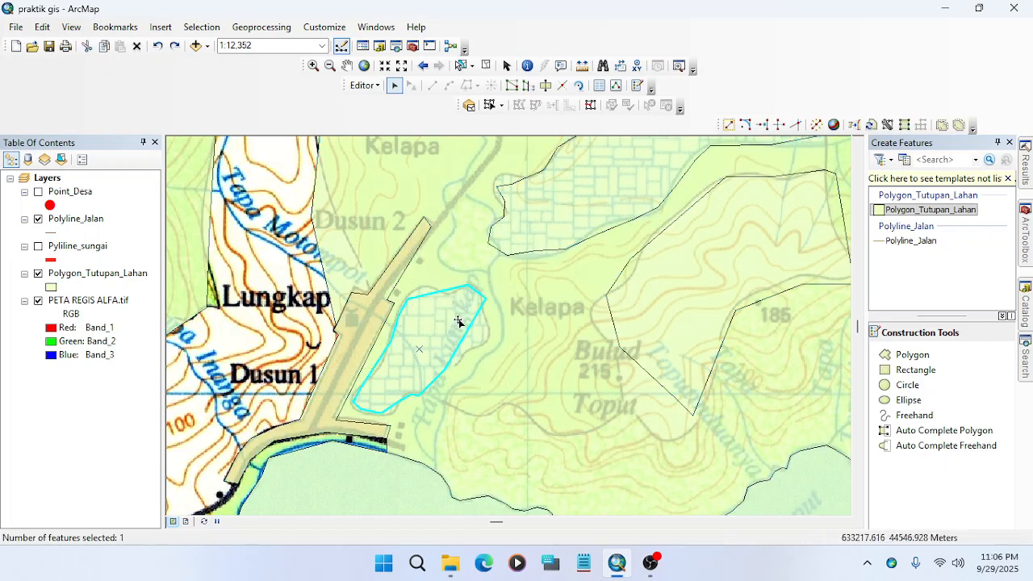
{"action": "key", "text": "Delete"}
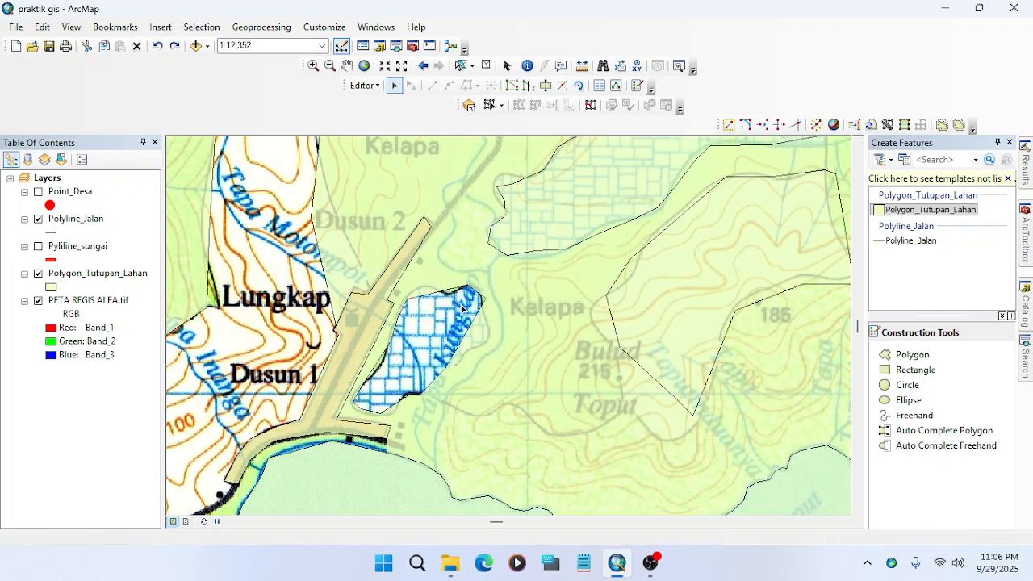
Reshape the surrounding Kelapa polygon so its rice-field opening bulges east to the field boundary on the map.
{"action": "left_click", "coordinate": [533, 85]}
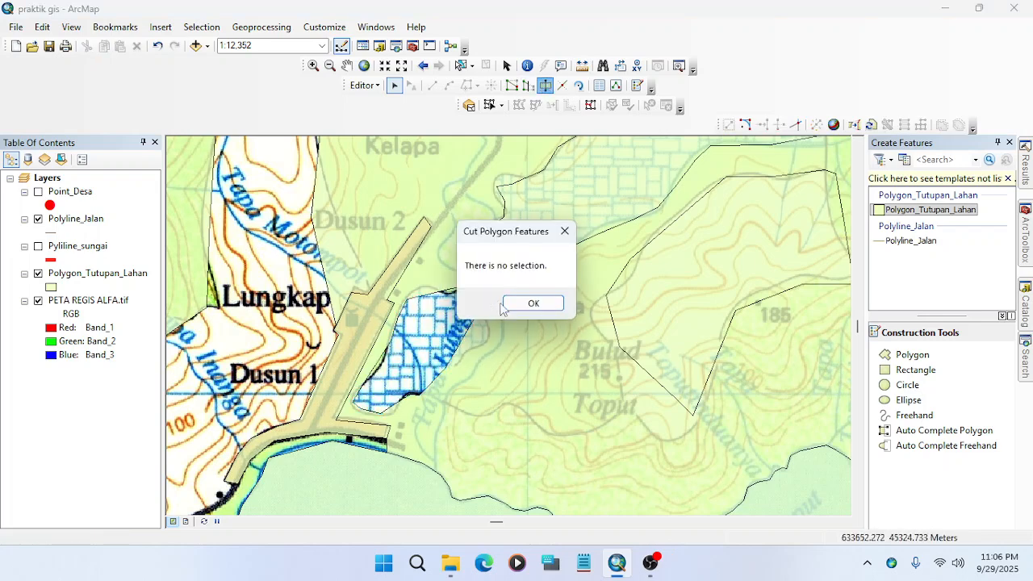
{"action": "key", "text": "Return"}
{"action": "left_click", "coordinate": [526, 86]}
{"action": "left_click", "coordinate": [526, 301]}
{"action": "left_click", "coordinate": [525, 341]}
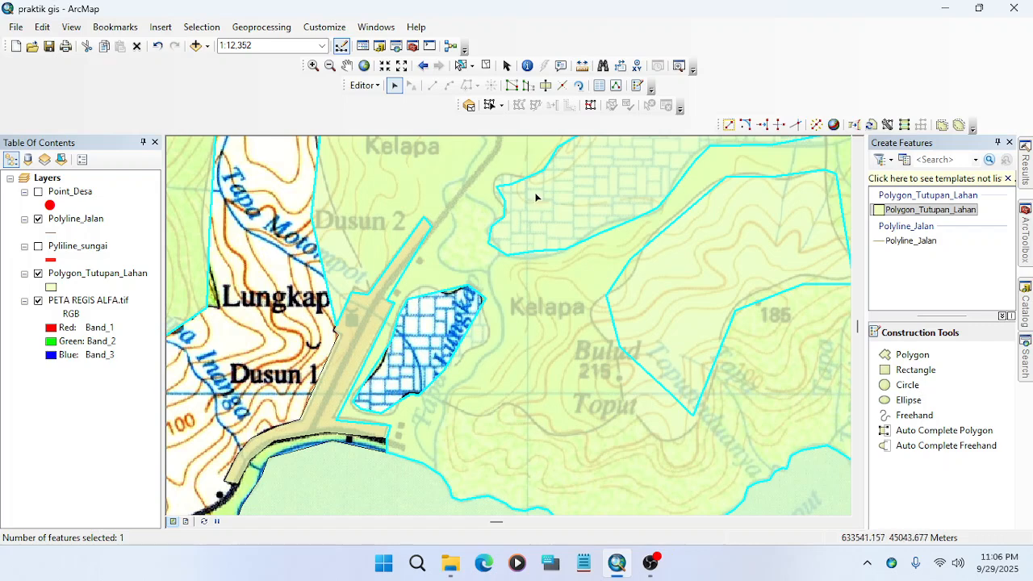
{"action": "left_click", "coordinate": [530, 87]}
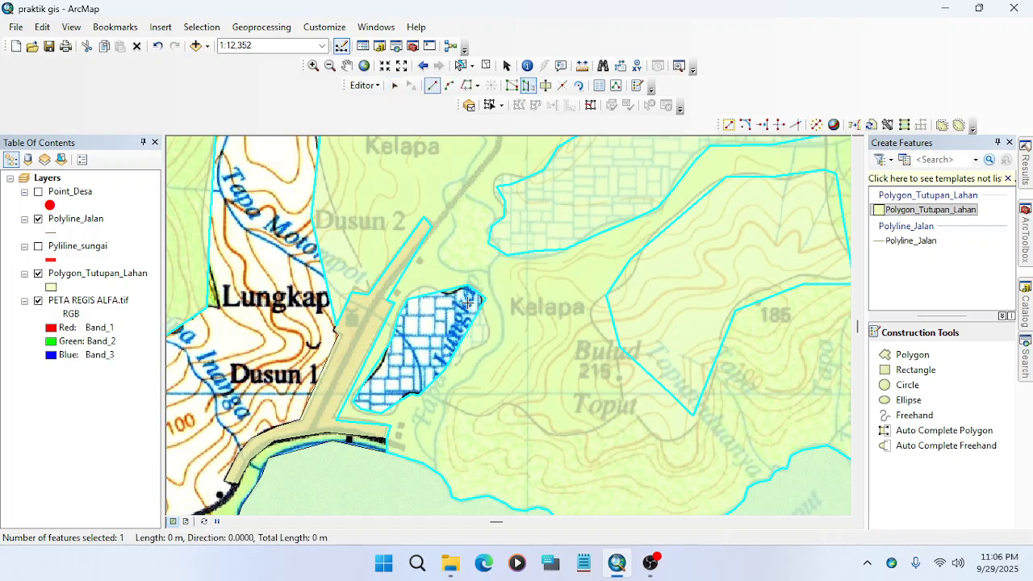
{"action": "left_click", "coordinate": [460, 365]}
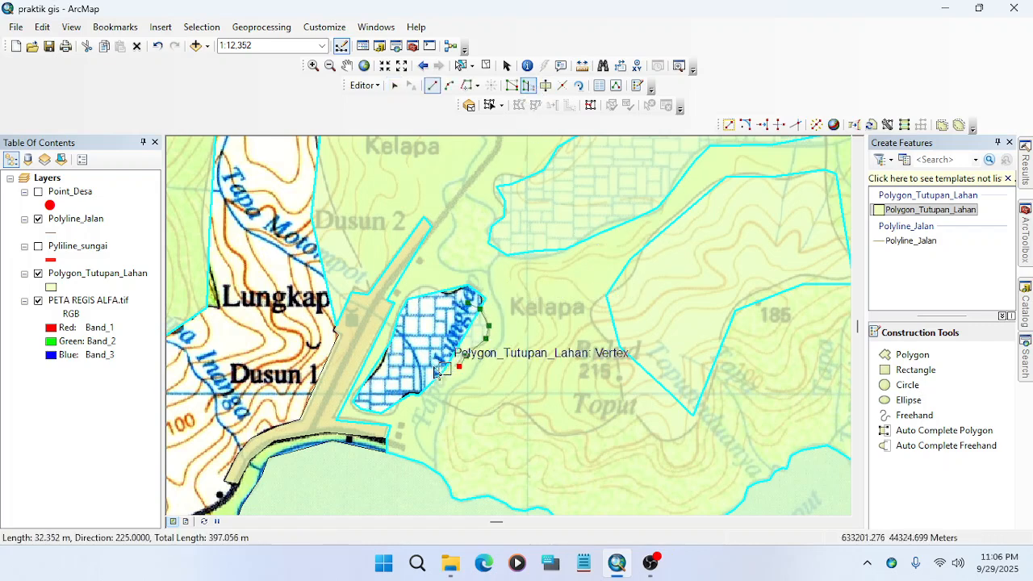
{"action": "double_click", "coordinate": [432, 359]}
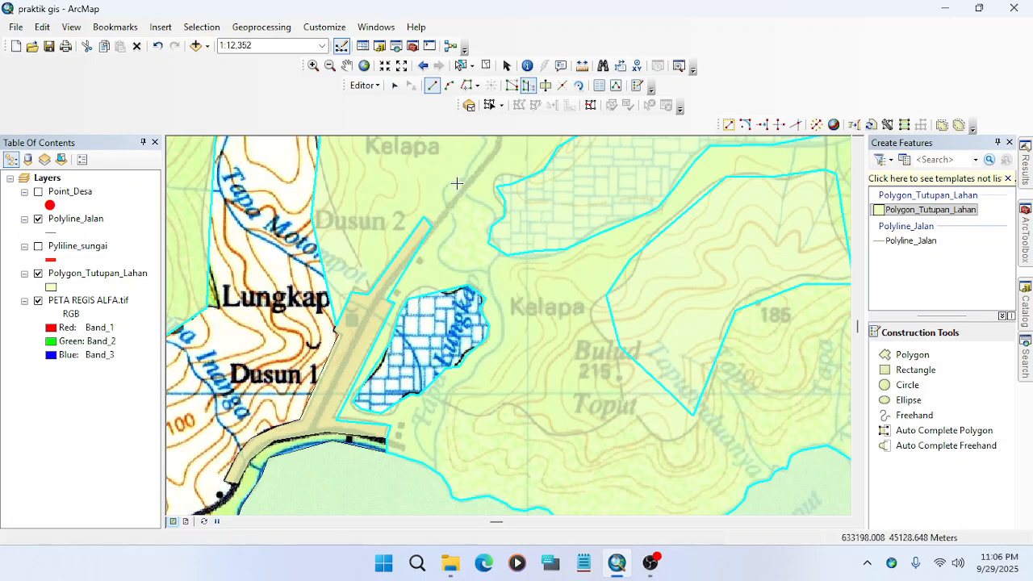
Fill the emptied rice-field area with Auto Complete Polygon by crossing the opening with one line.
{"action": "left_click", "coordinate": [394, 84]}
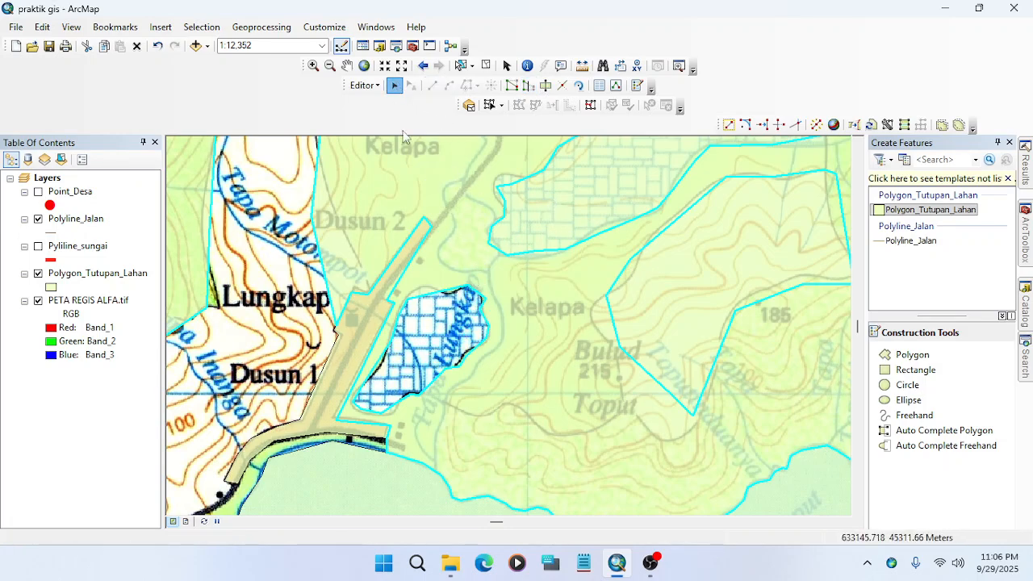
{"action": "left_click", "coordinate": [434, 329]}
{"action": "left_click_drag", "start_coordinate": [574, 221], "coordinate": [516, 268]}
{"action": "left_click", "coordinate": [910, 431]}
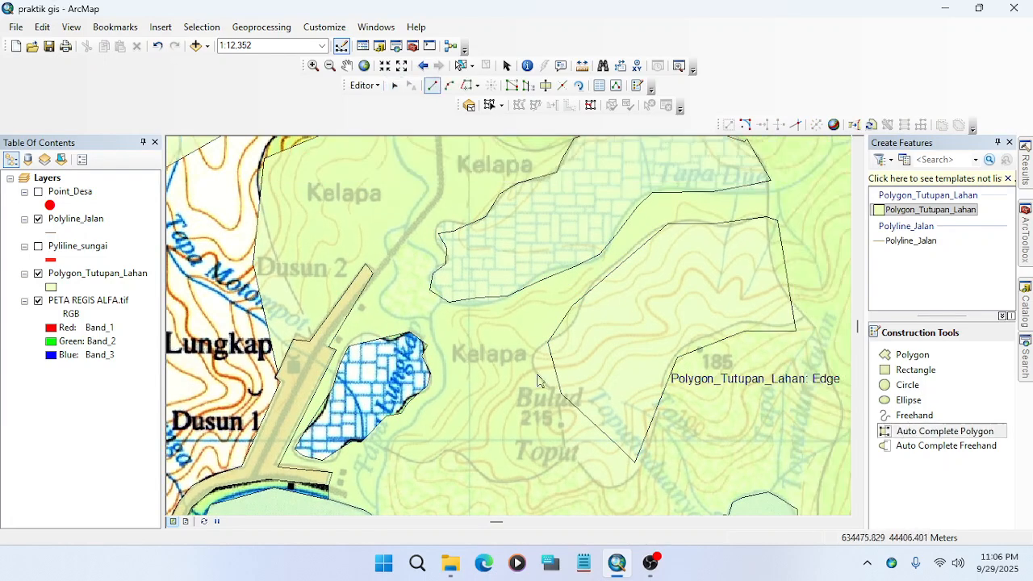
{"action": "left_click", "coordinate": [360, 344]}
{"action": "double_click", "coordinate": [389, 415]}
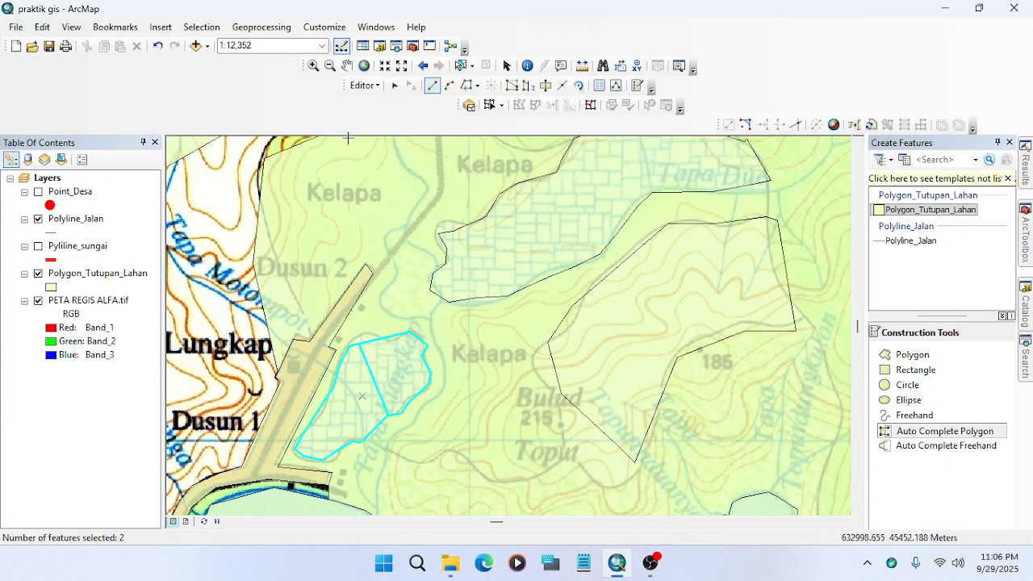
Merge the two new rice-field pieces into a single Polygon_Tutupan_Lahan feature.
{"action": "left_click", "coordinate": [365, 84]}
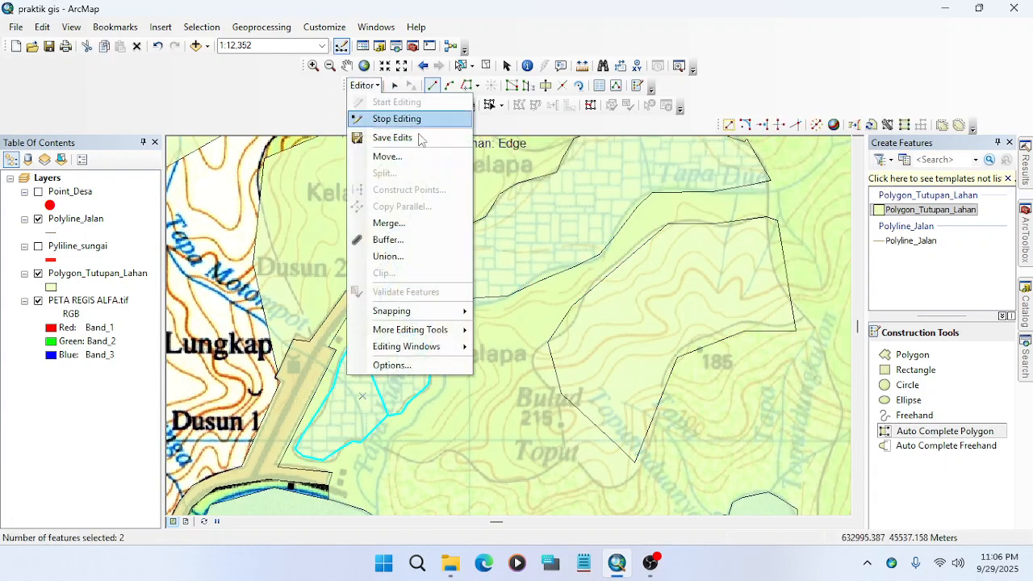
{"action": "left_click", "coordinate": [394, 223]}
{"action": "left_click", "coordinate": [631, 228]}
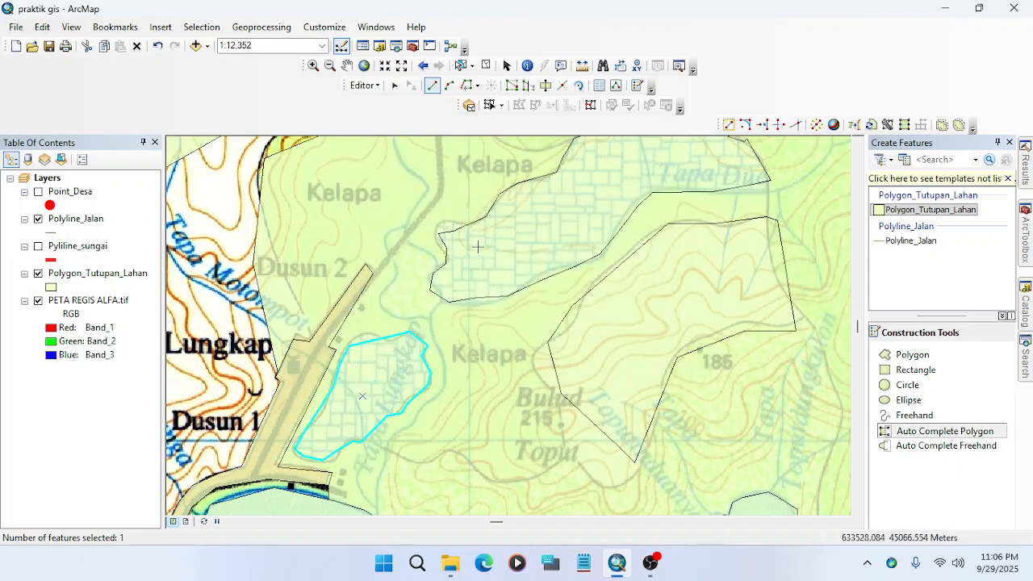
Trace the southern boundary of the uncovered hillside from the western Kelapa edge to the Dusun 1 settlement with Auto Complete Polygon.
{"action": "scroll", "coordinate": [500, 295], "scroll_direction": "up", "scroll_amount": 5}
{"action": "scroll", "coordinate": [440, 314], "scroll_direction": "down", "scroll_amount": 4}
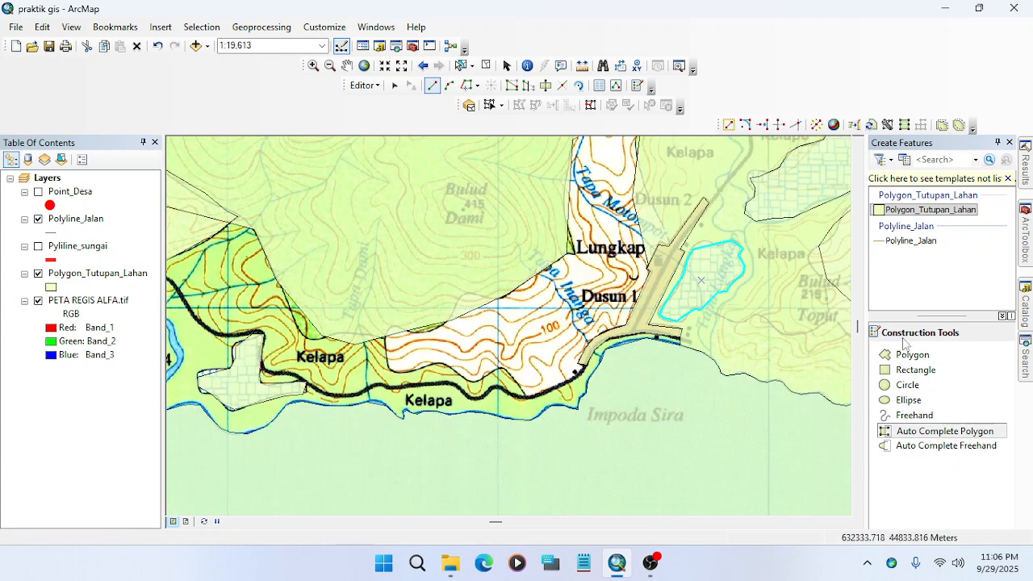
{"action": "left_click", "coordinate": [920, 433]}
{"action": "left_click", "coordinate": [382, 364]}
{"action": "left_click", "coordinate": [392, 371]}
{"action": "left_click", "coordinate": [410, 374]}
{"action": "left_click", "coordinate": [429, 360]}
{"action": "left_click", "coordinate": [456, 377]}
{"action": "left_click", "coordinate": [492, 375]}
{"action": "left_click", "coordinate": [513, 378]}
{"action": "left_click", "coordinate": [526, 395]}
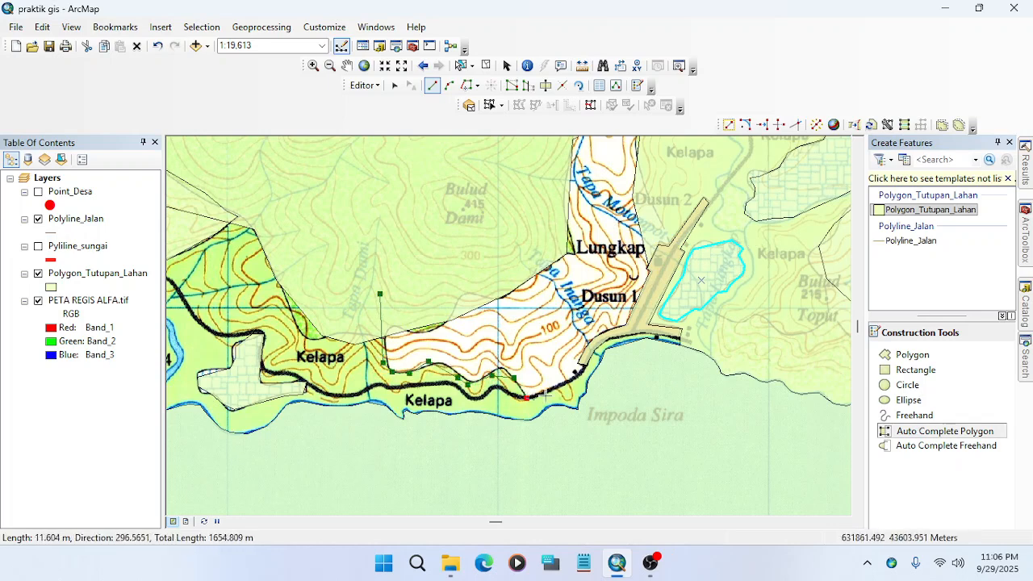
{"action": "left_click", "coordinate": [573, 378]}
{"action": "left_click", "coordinate": [591, 355]}
{"action": "left_click", "coordinate": [642, 308]}
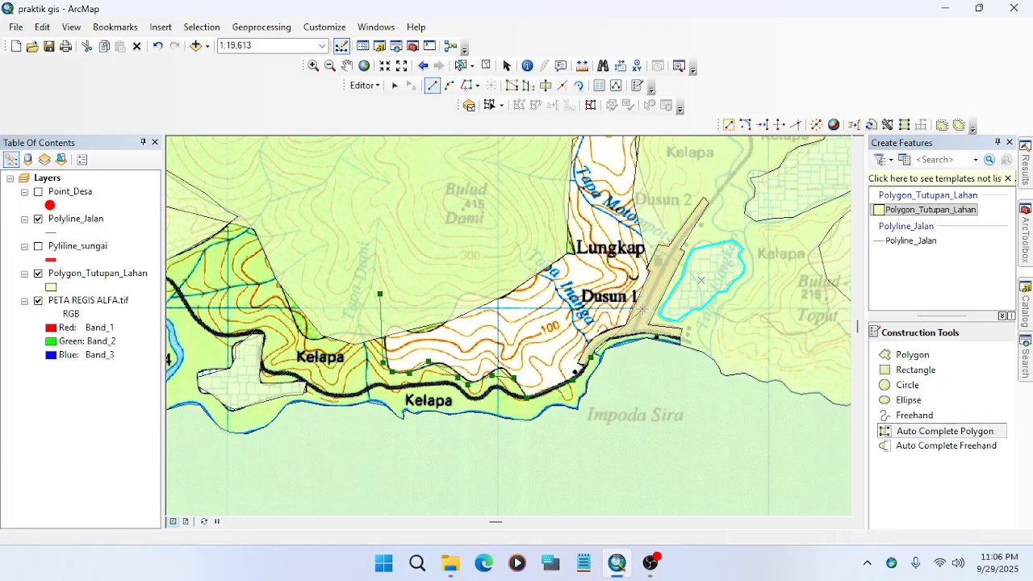
Zigzag the auto-complete sketch across the uncovered Tapa Motompot valley and the coastal gap below Dusun 1, and finish it.
{"action": "left_click", "coordinate": [494, 195]}
{"action": "left_click_drag", "start_coordinate": [694, 196], "coordinate": [683, 298]}
{"action": "left_click", "coordinate": [689, 254]}
{"action": "left_click", "coordinate": [569, 203]}
{"action": "left_click", "coordinate": [777, 309]}
{"action": "left_click", "coordinate": [418, 385]}
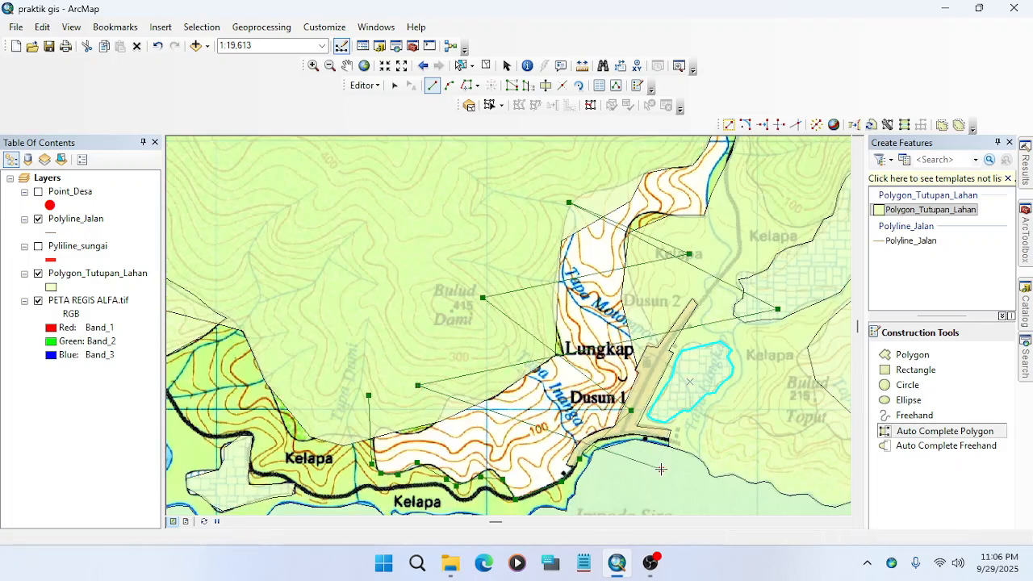
{"action": "double_click", "coordinate": [660, 468]}
Merge all the newly created hillside, valley and coastal polygons into one feature.
{"action": "left_click", "coordinate": [367, 84]}
{"action": "left_click", "coordinate": [419, 220]}
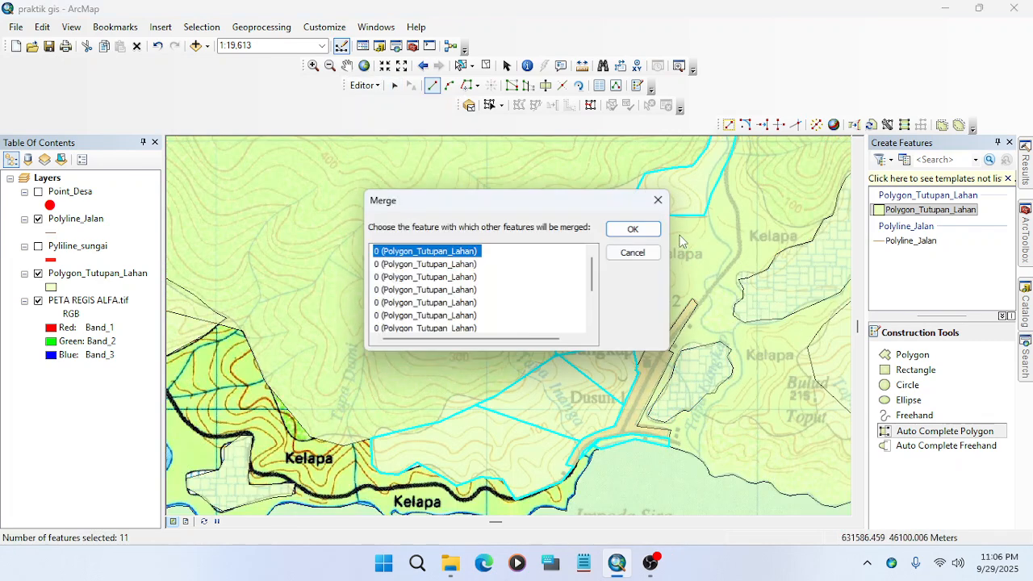
{"action": "left_click", "coordinate": [634, 228]}
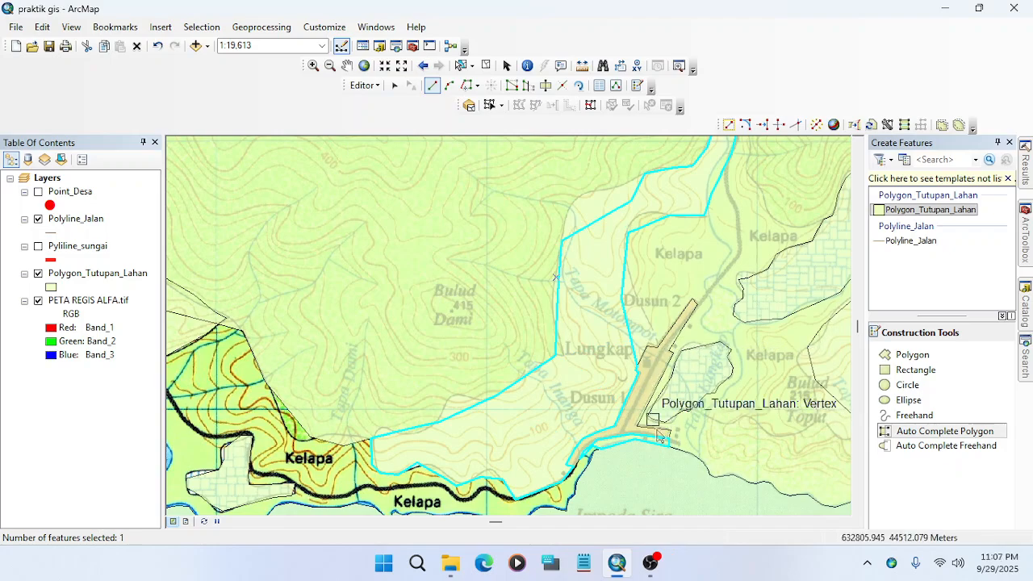
Check the merged area's coastal strip below Dusun 1 and separate the multipart feature into individual polygons with Explode Multipart Feature.
{"action": "scroll", "coordinate": [660, 436], "scroll_direction": "up", "scroll_amount": 4}
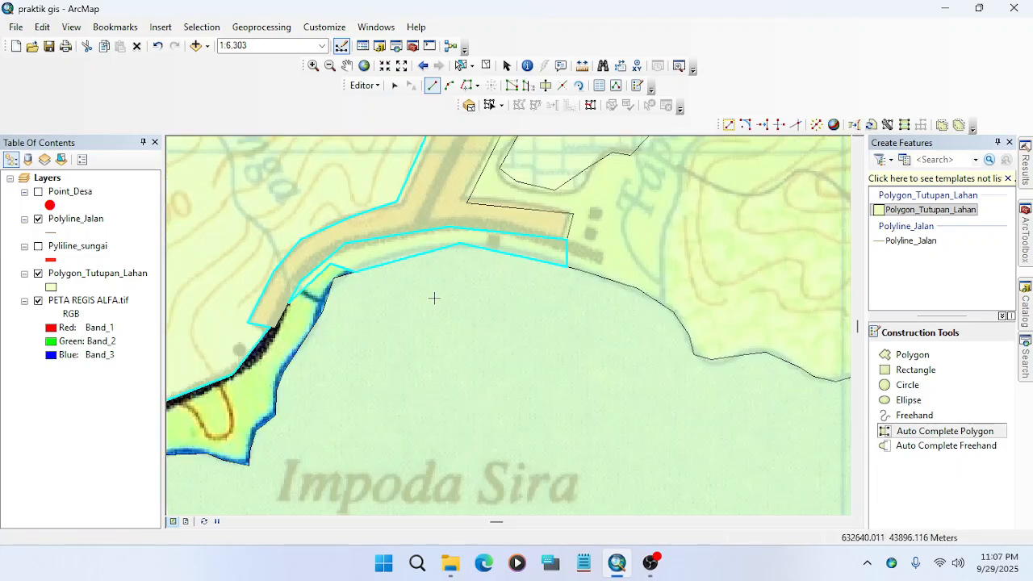
{"action": "scroll", "coordinate": [444, 302], "scroll_direction": "down", "scroll_amount": 4}
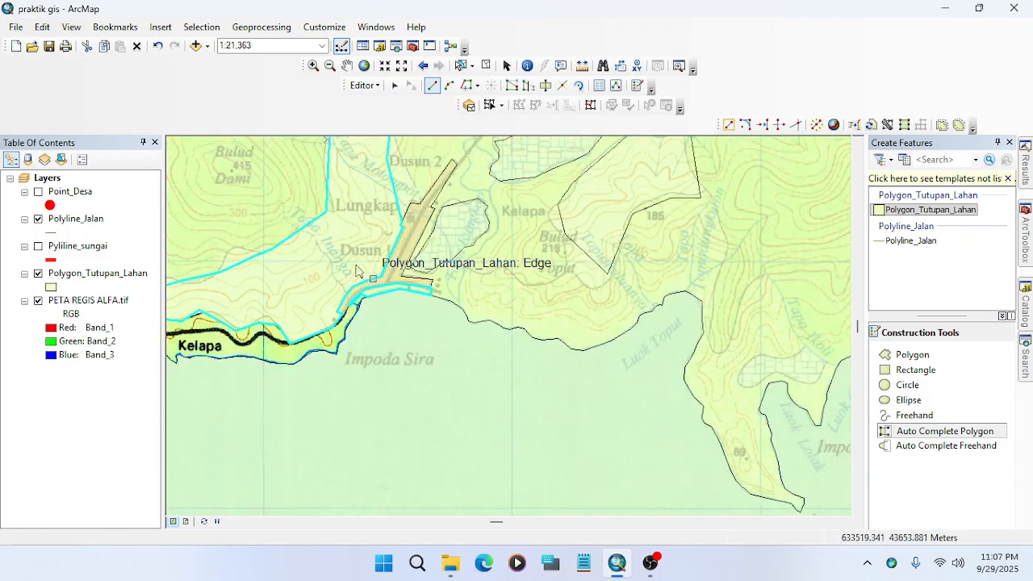
{"action": "left_click_drag", "start_coordinate": [312, 241], "coordinate": [422, 290]}
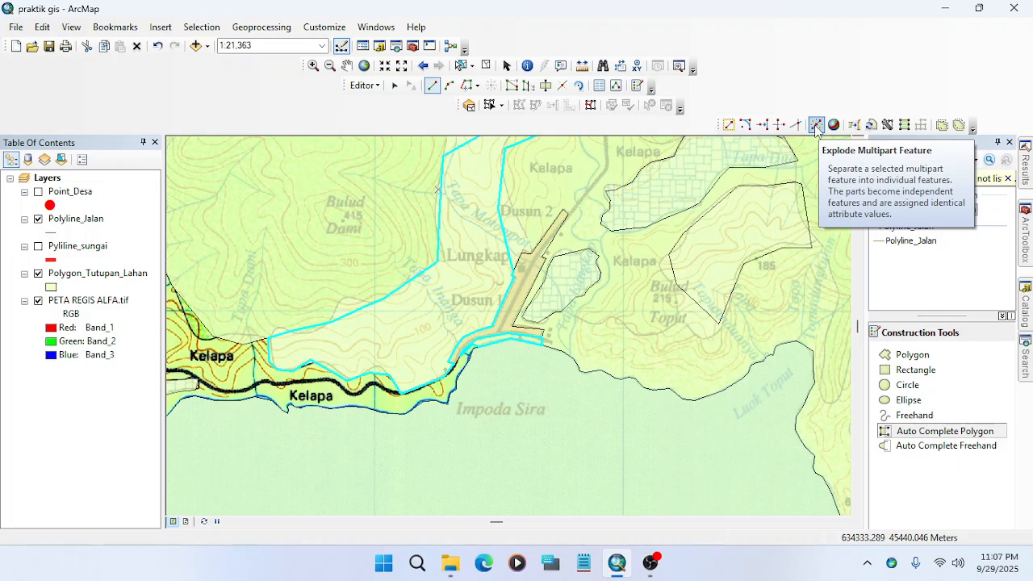
{"action": "left_click", "coordinate": [816, 127]}
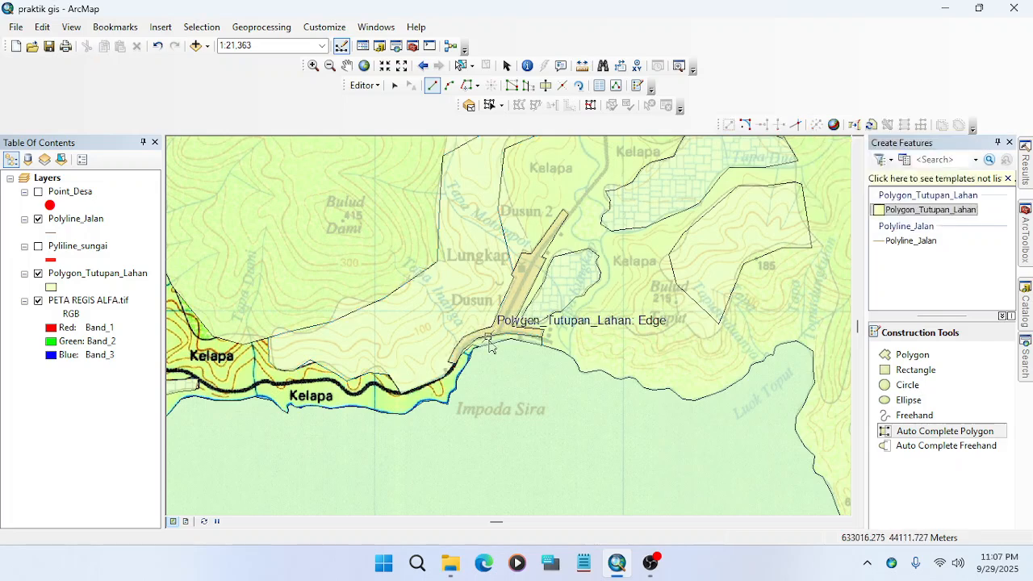
Select the narrow coastal strip polygon between the Dusun 1 settlement and the sea.
{"action": "left_click", "coordinate": [394, 84]}
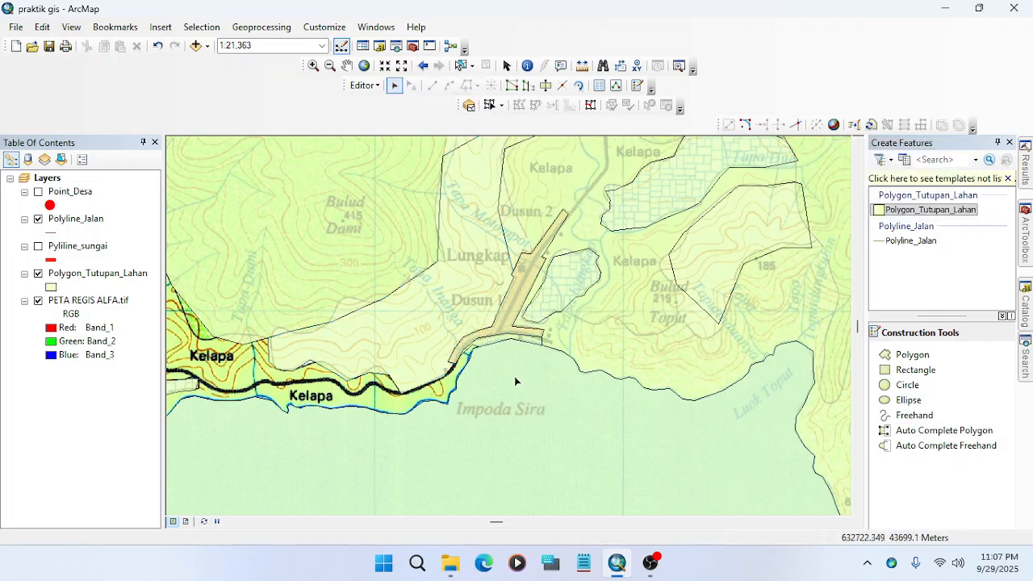
{"action": "left_click", "coordinate": [499, 337]}
{"action": "left_click", "coordinate": [459, 298]}
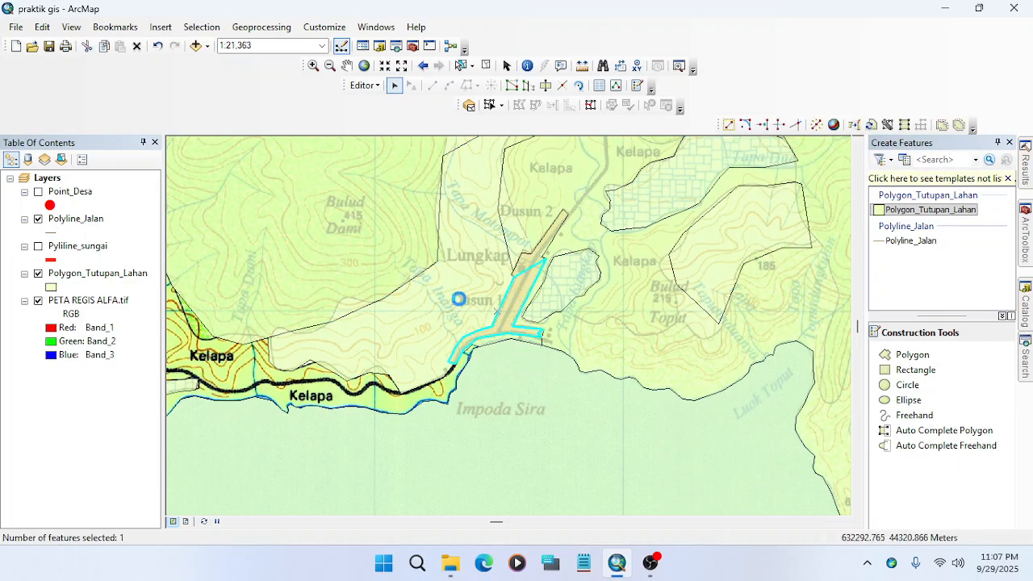
{"action": "left_click", "coordinate": [497, 337]}
{"action": "left_click_drag", "start_coordinate": [467, 372], "coordinate": [627, 334]}
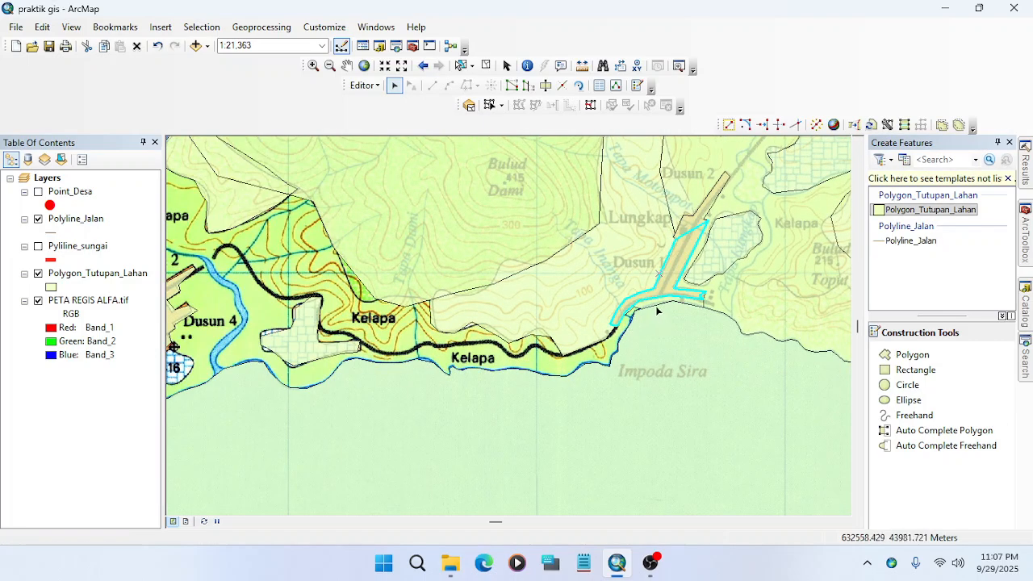
{"action": "left_click", "coordinate": [653, 308]}
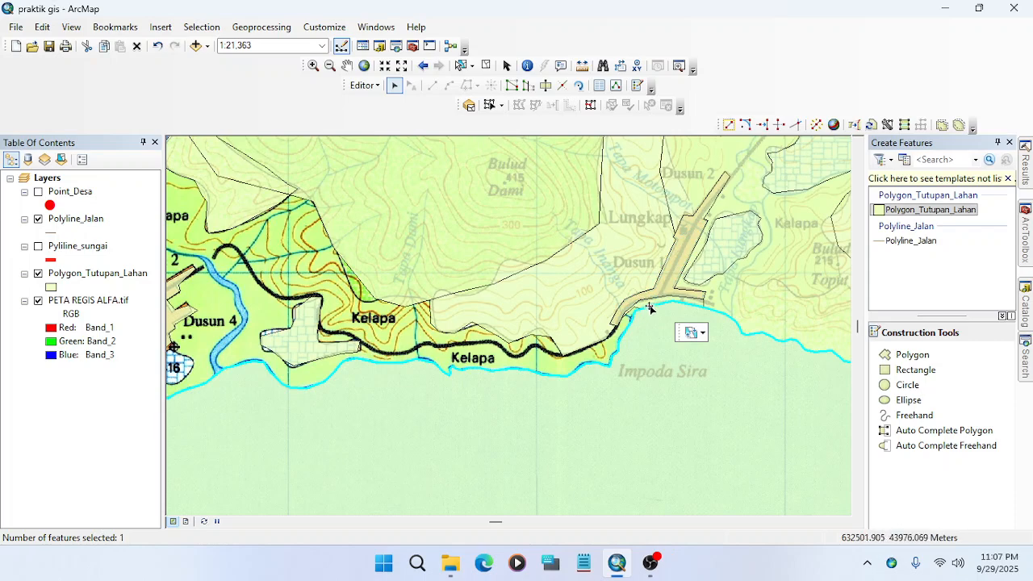
{"action": "left_click", "coordinate": [650, 305]}
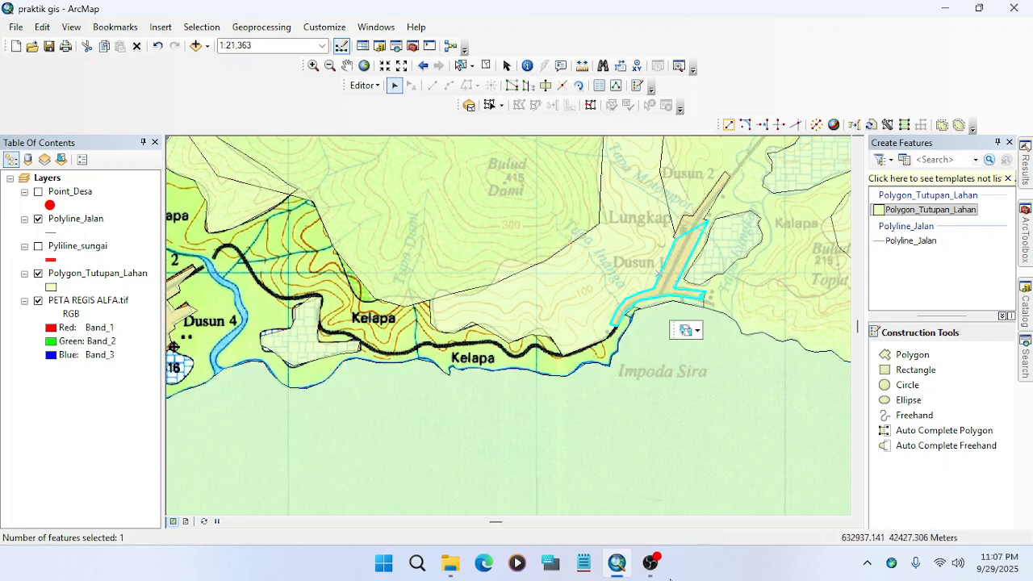